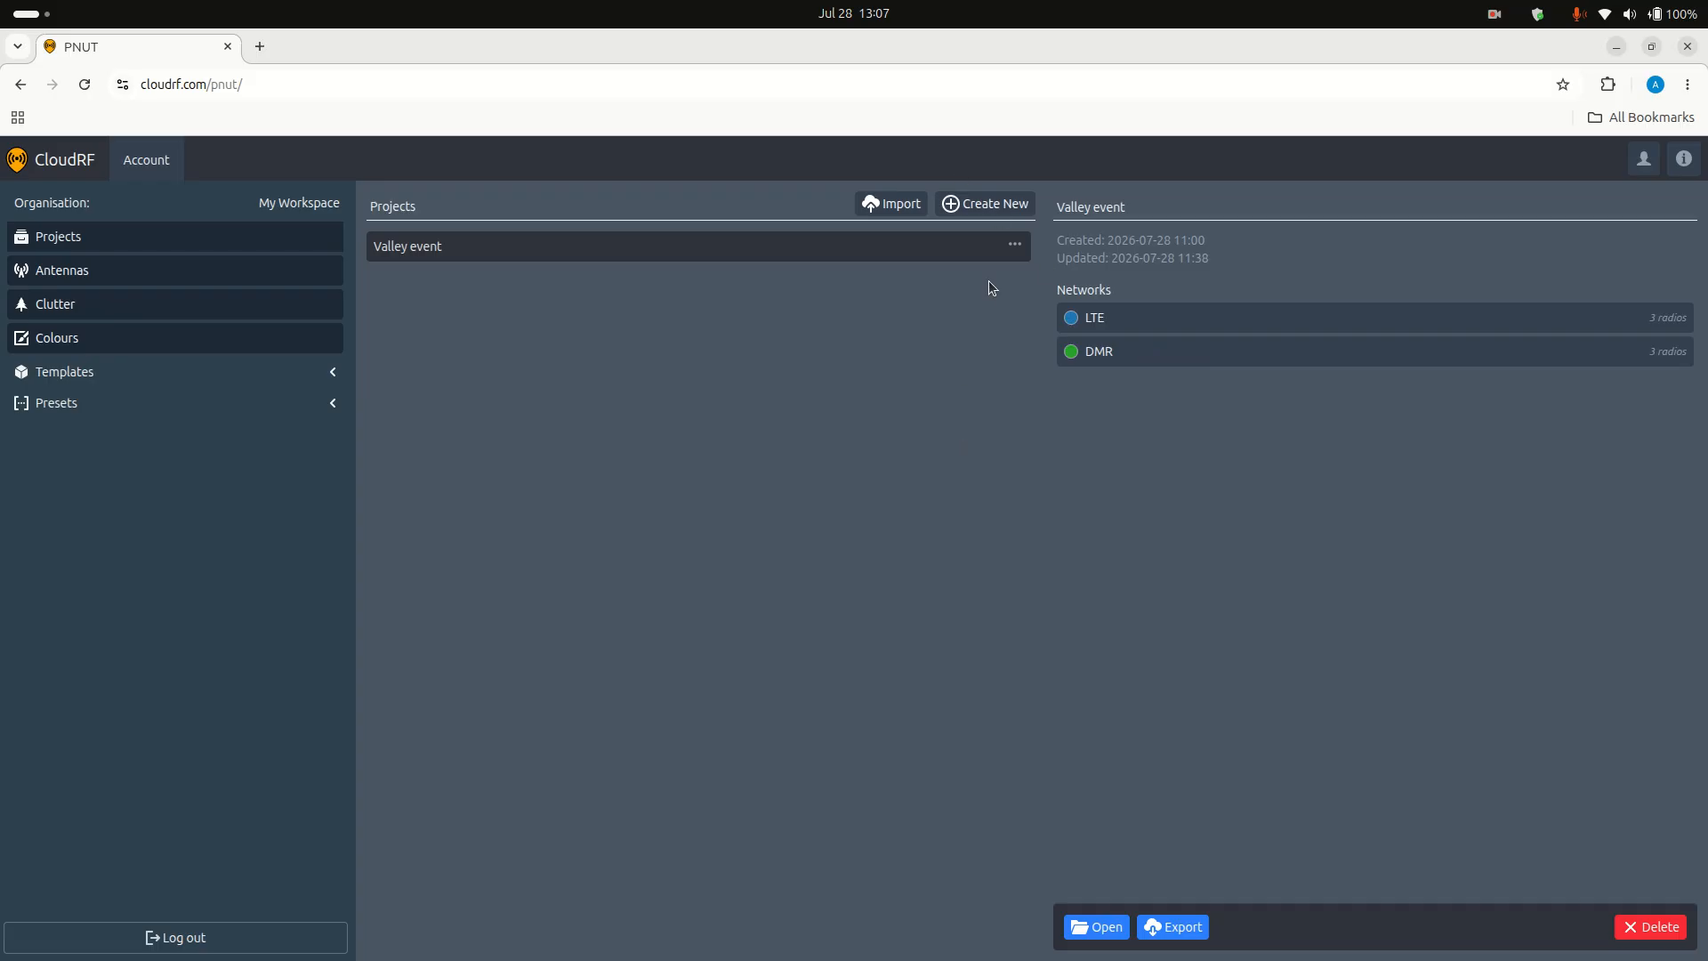
# Step: Create a new project with the default name New Project, open it on the map and expand its project panel
pyautogui.click(986, 203)
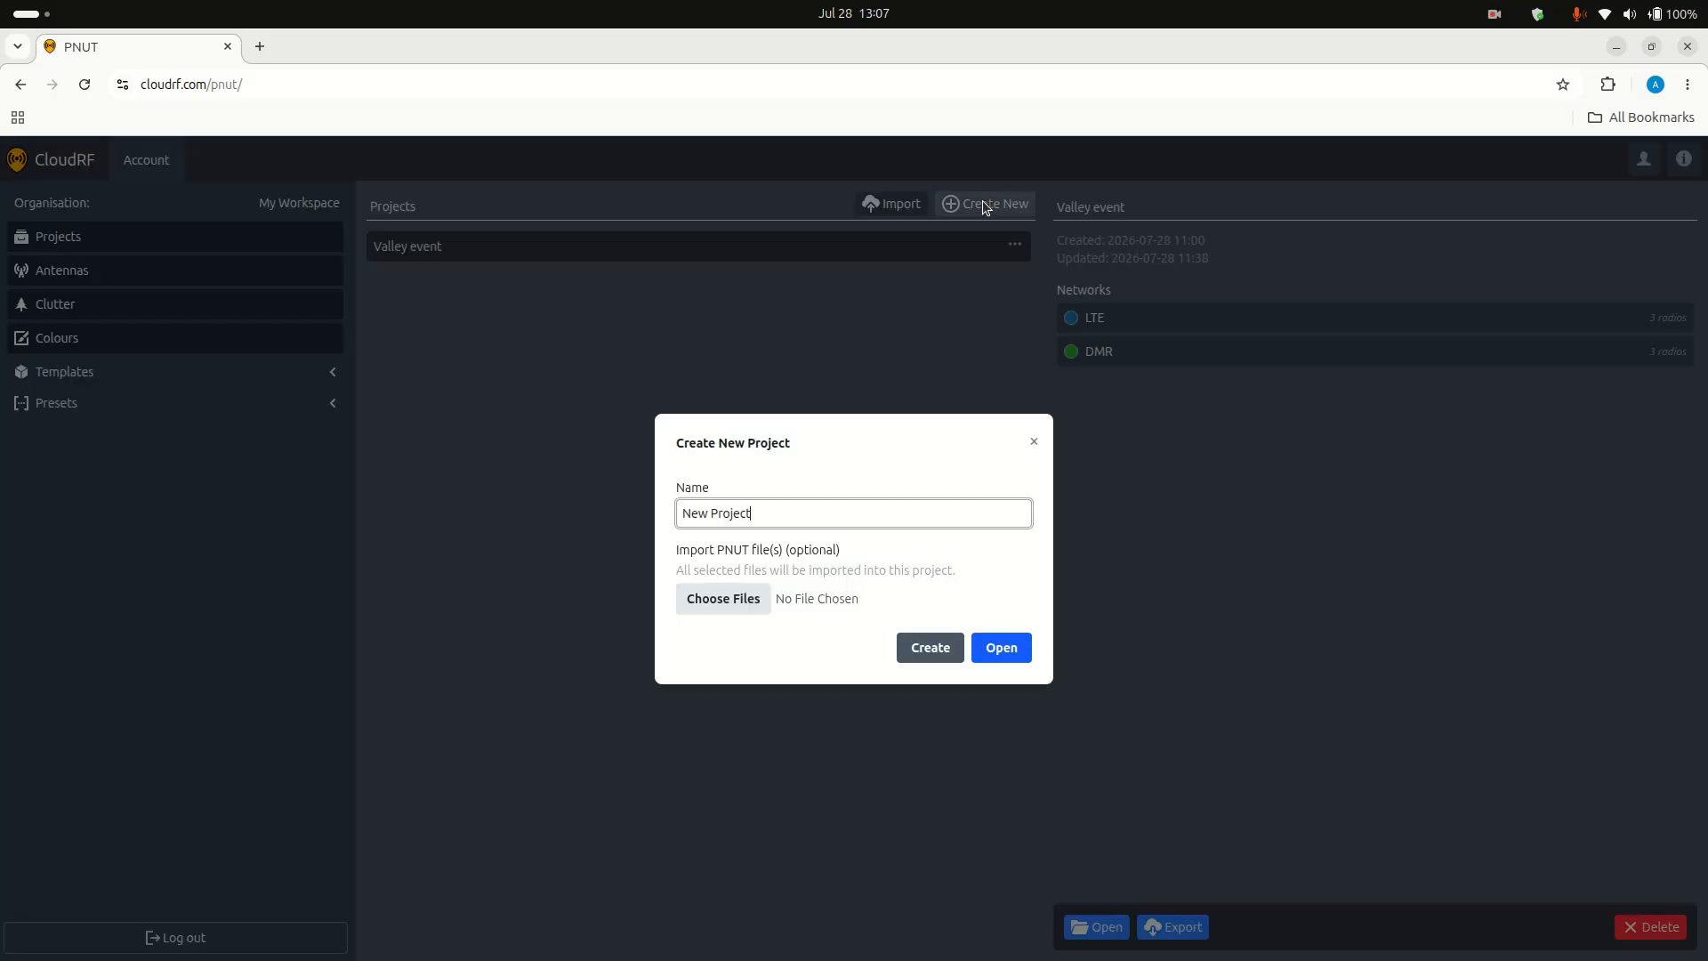
pyautogui.click(1014, 656)
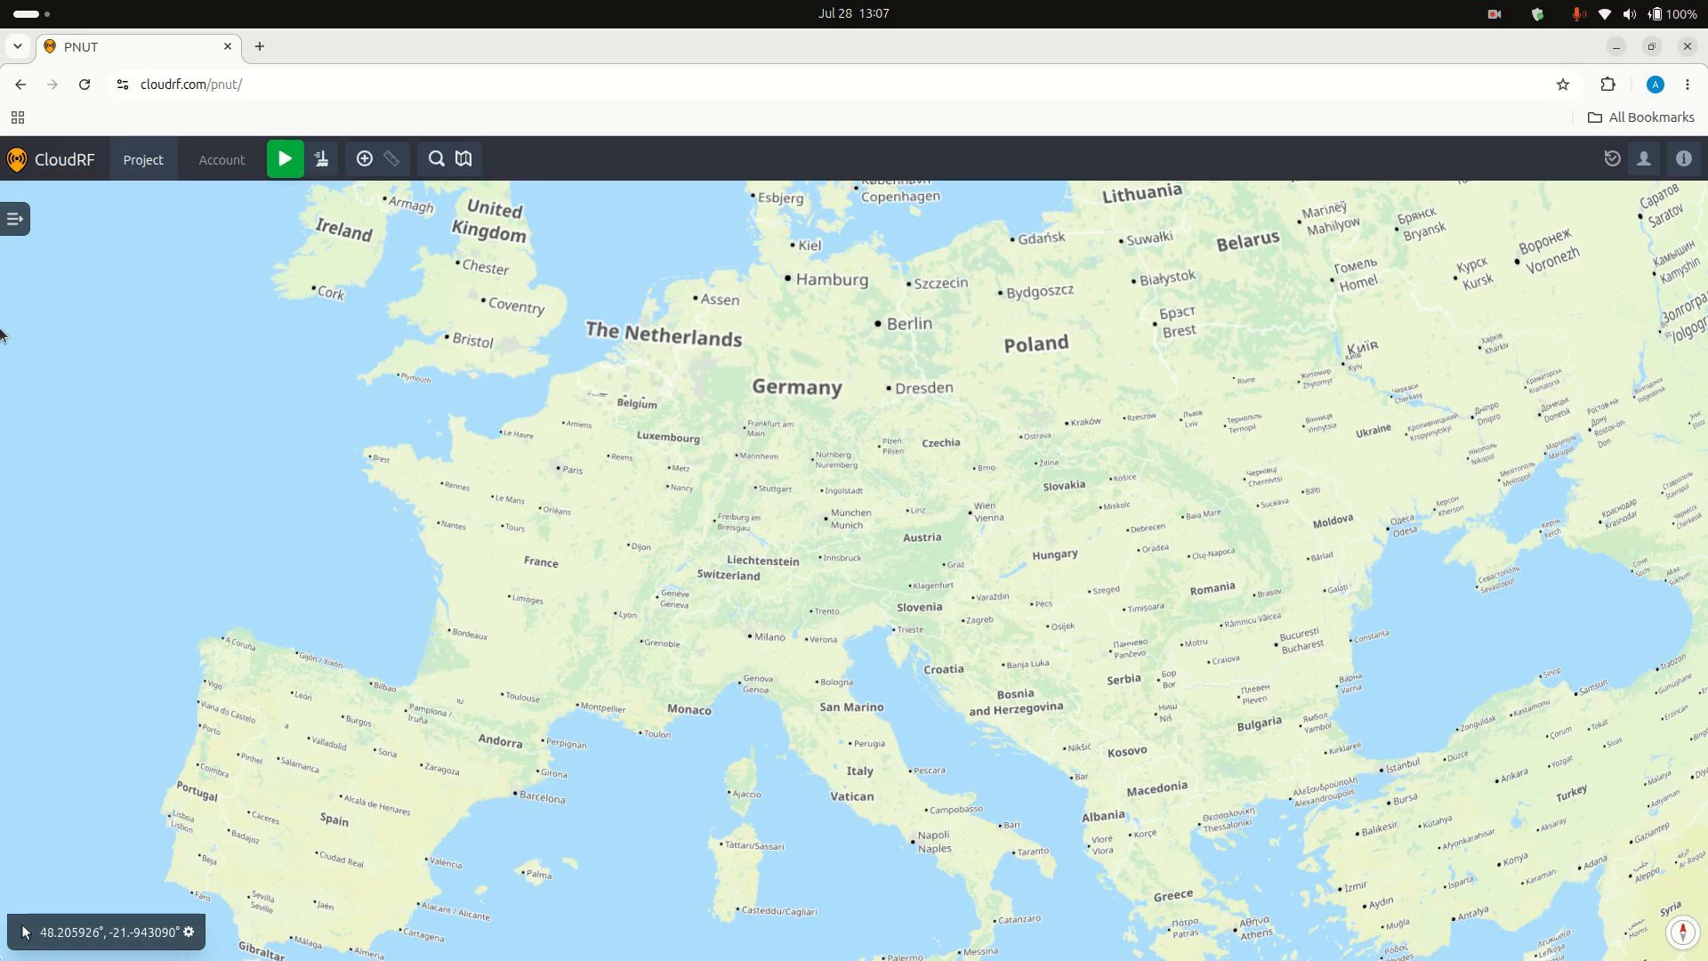
pyautogui.click(15, 216)
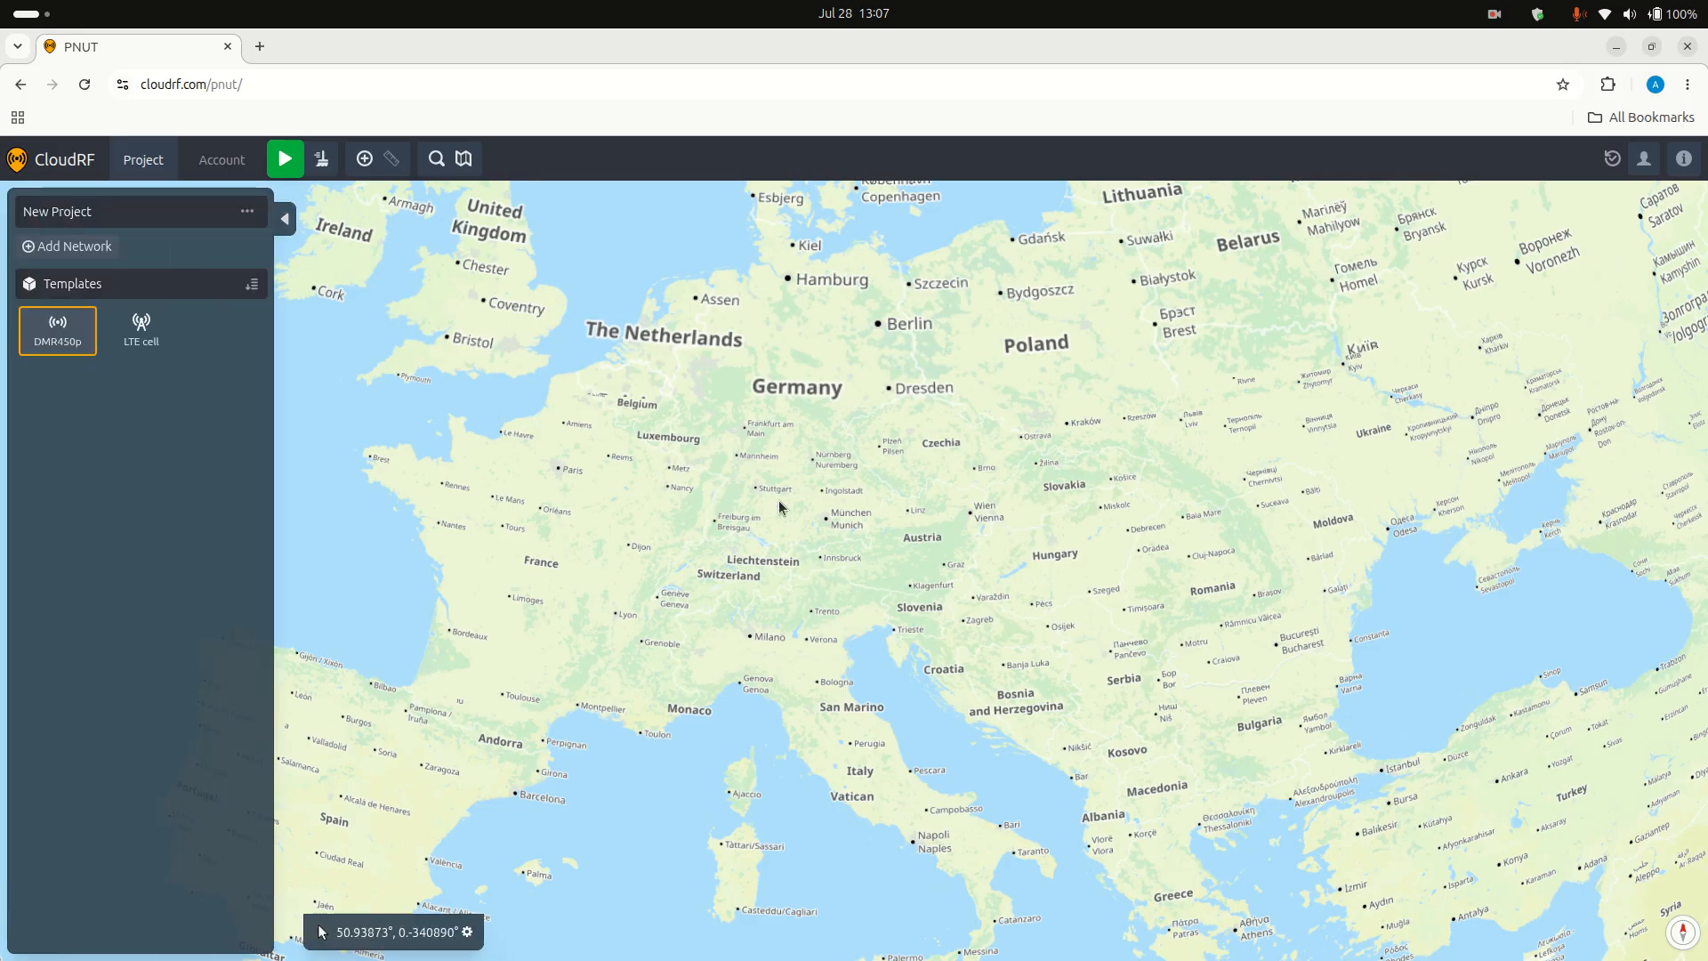
# Step: Add a network to the project for the Painswick area and name it LTE
pyautogui.scroll(2, 783, 507)
pyautogui.scroll(6, 738, 439)
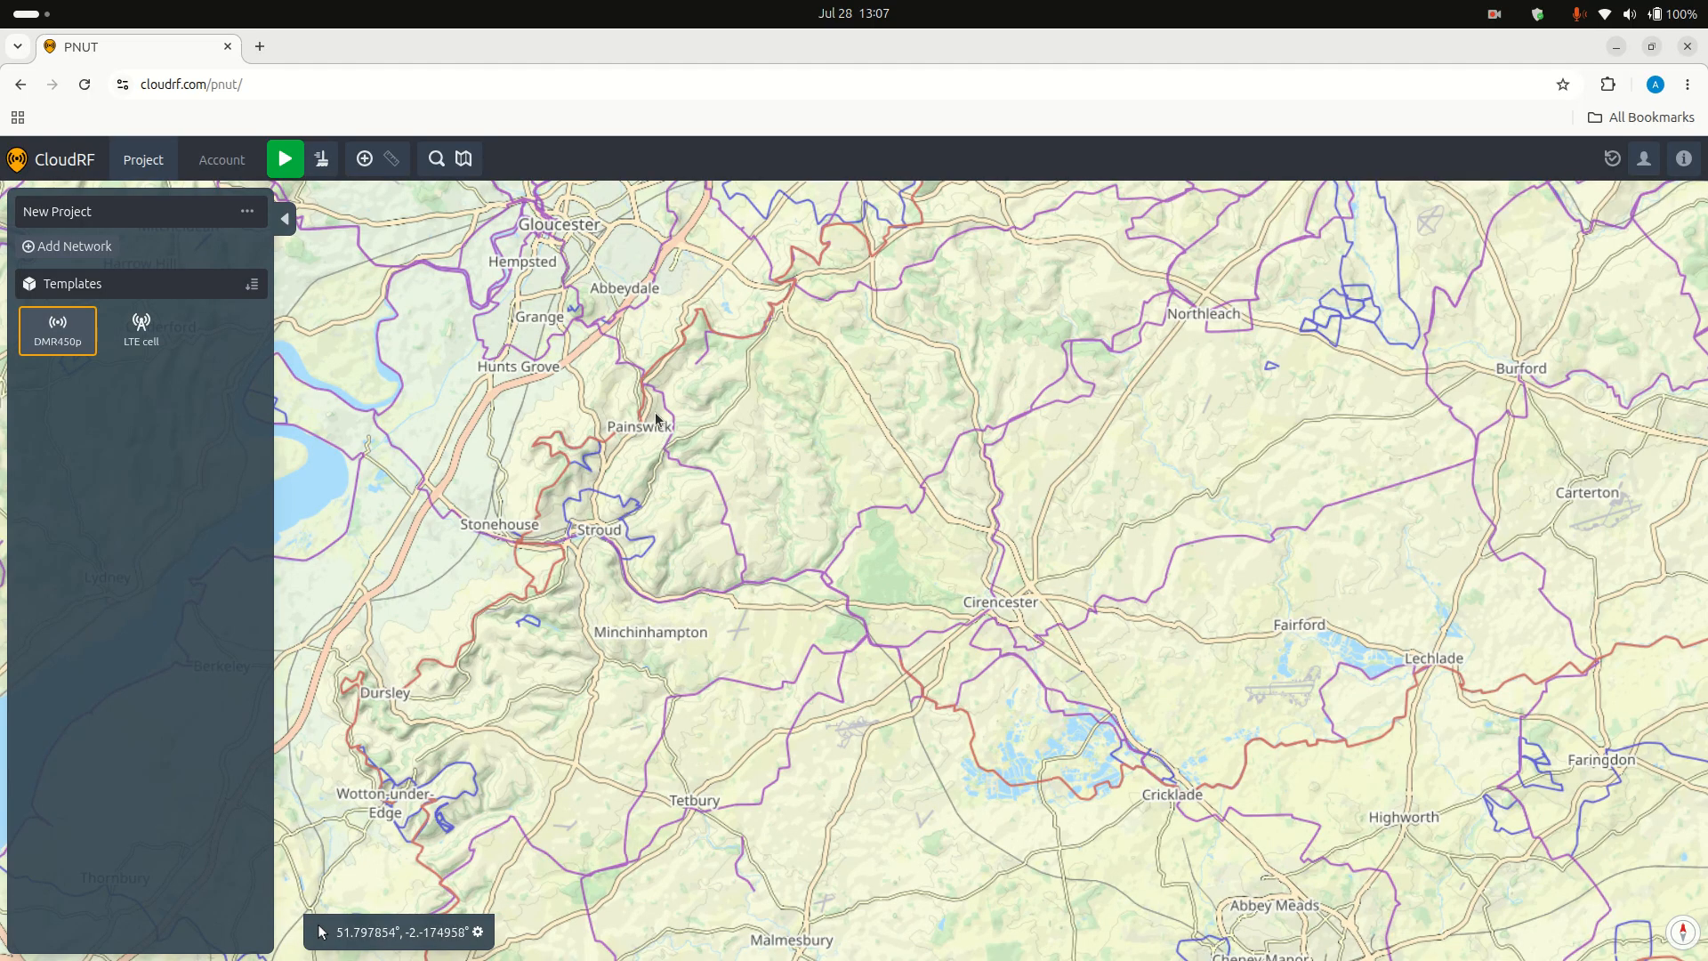
pyautogui.scroll(2, 648, 414)
pyautogui.scroll(2, 648, 415)
pyautogui.moveTo(648, 415); pyautogui.dragTo(905, 498)
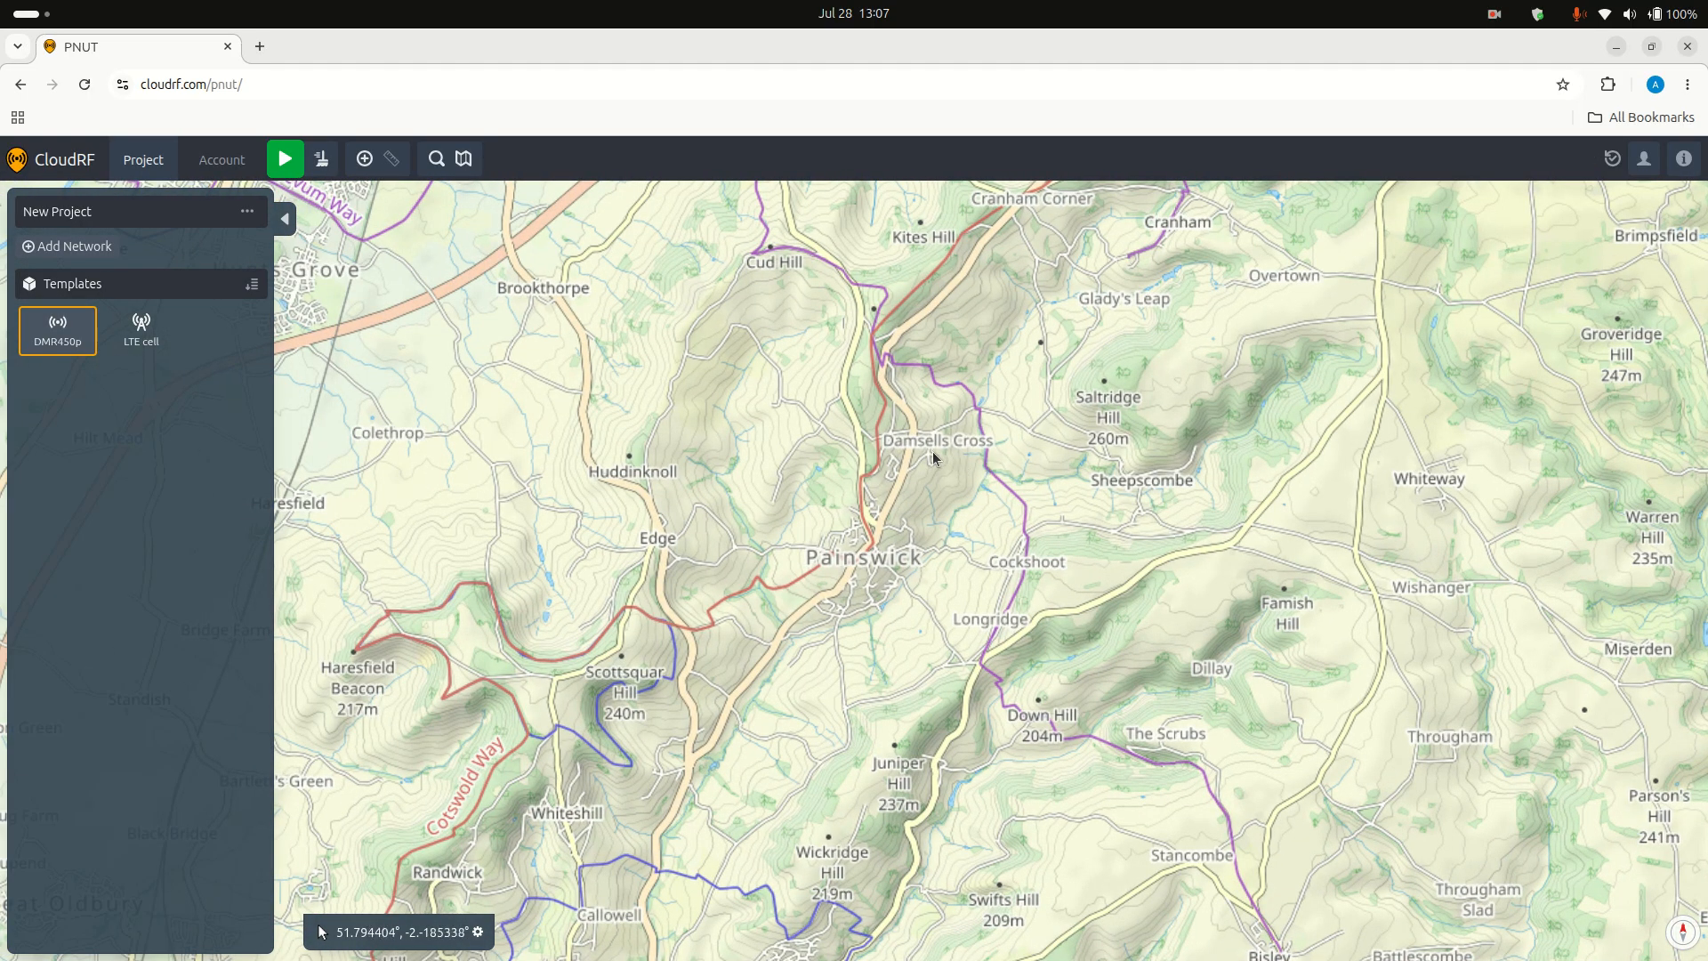
pyautogui.click(80, 246)
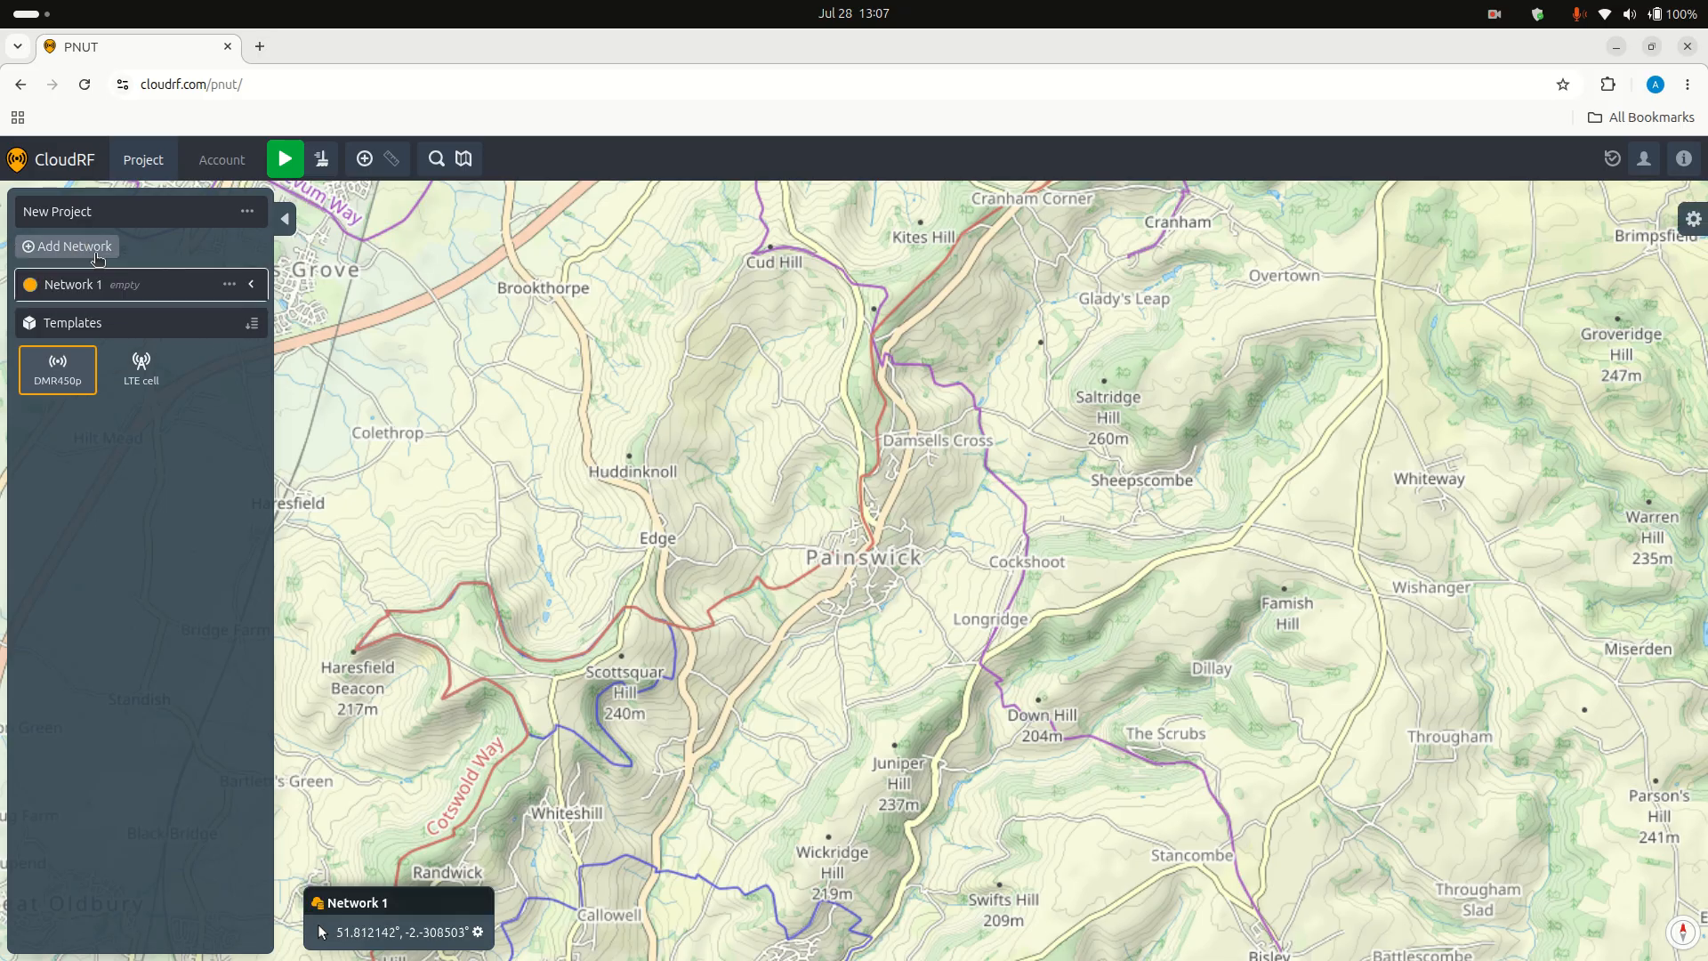
pyautogui.click(116, 284)
pyautogui.click(1619, 279)
pyautogui.hotkey('ctrl', 'a')
pyautogui.write('L')
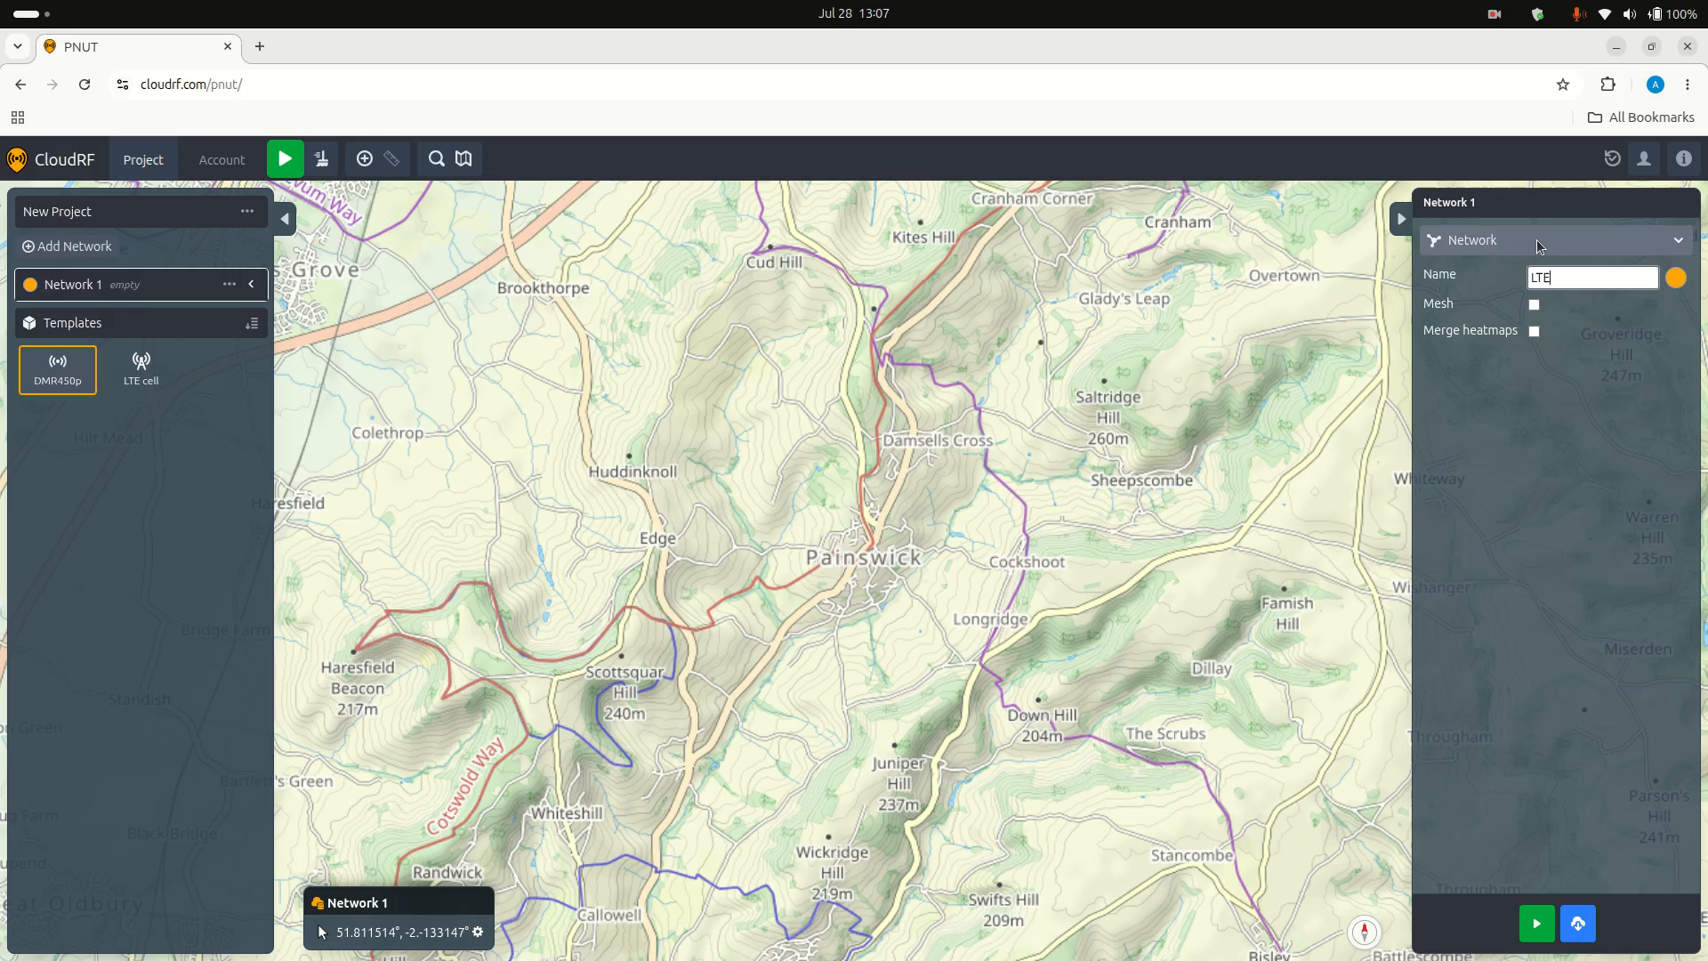
# Step: Set the LTE network's colour to blue
pyautogui.click(1674, 281)
pyautogui.click(720, 559)
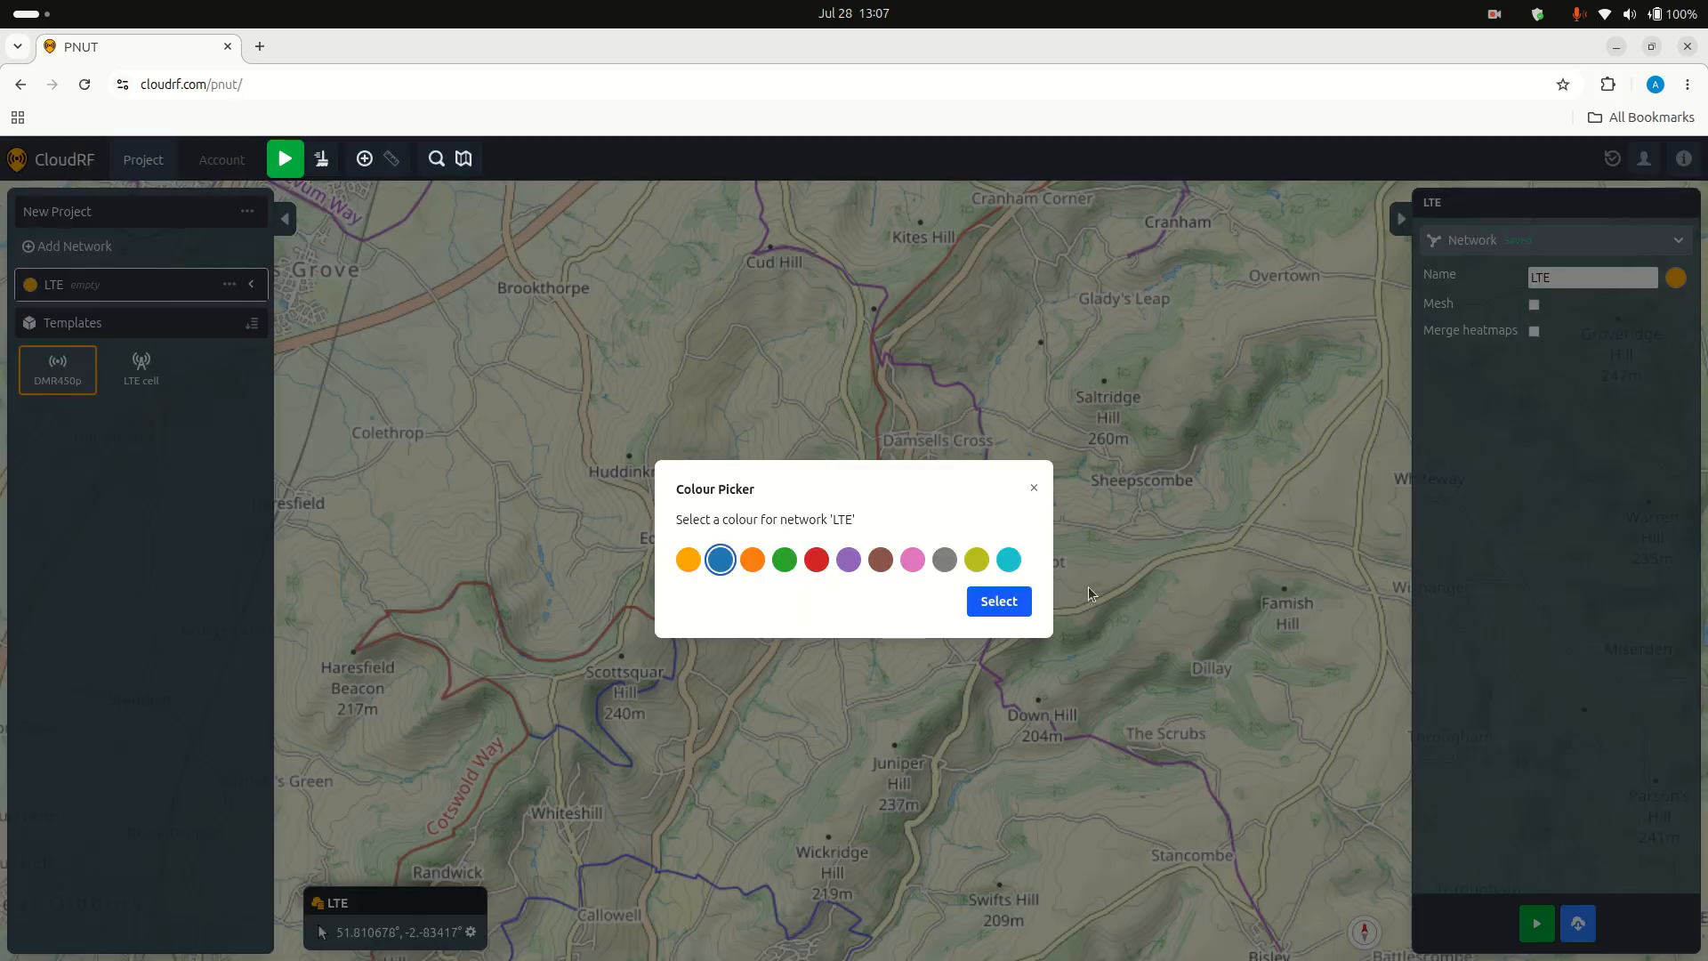
pyautogui.click(998, 601)
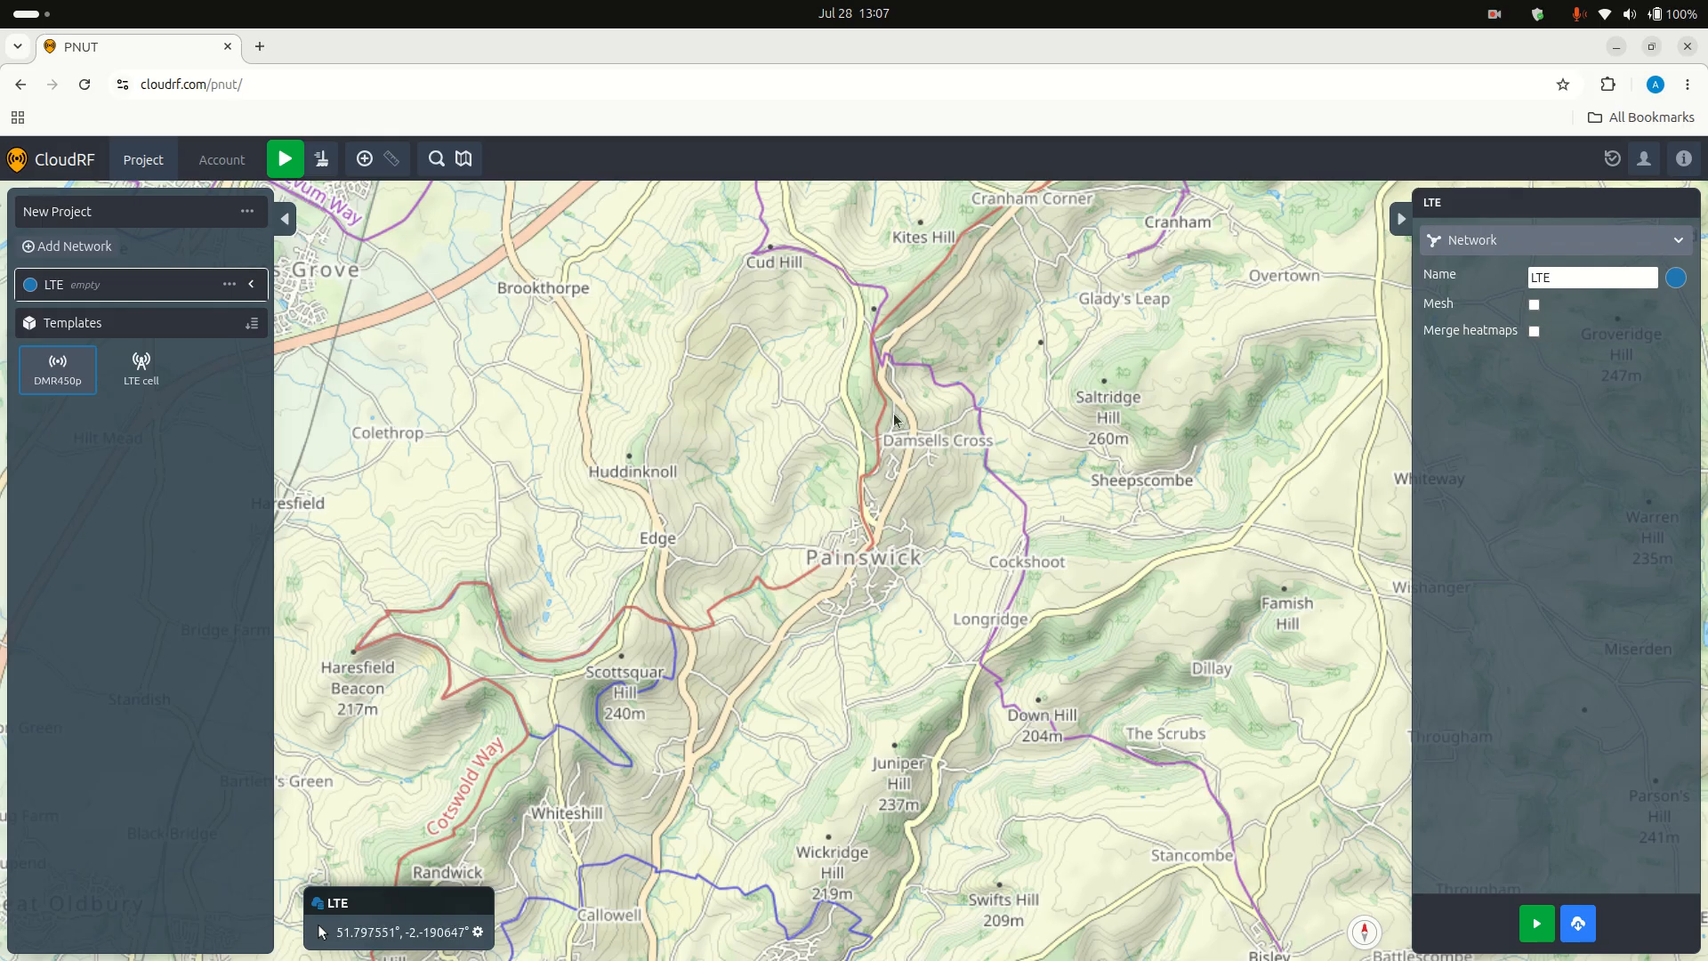
# Step: Place three LTE cell template radios on the map: near Cranham Corner, just northeast of Painswick, and east of Saltridge Hill
pyautogui.moveTo(1155, 364); pyautogui.dragTo(895, 585)
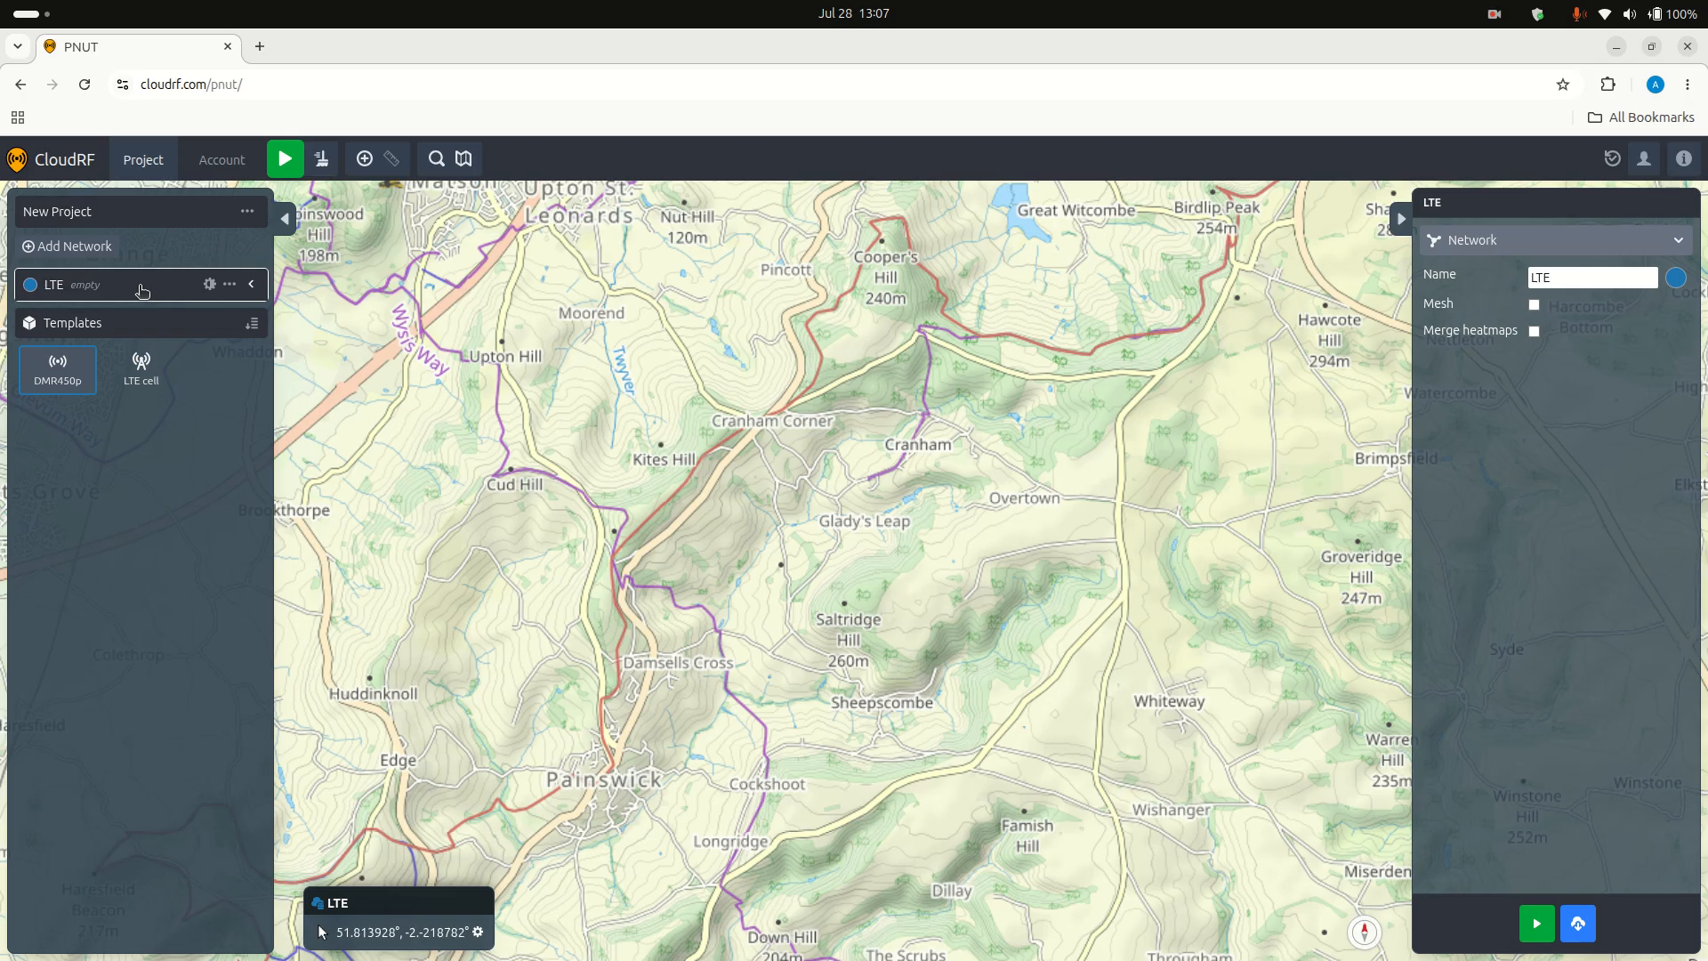
pyautogui.moveTo(141, 369)
pyautogui.mouseDown()
pyautogui.moveTo(165, 390)
pyautogui.moveTo(789, 371)
pyautogui.moveTo(776, 409)
pyautogui.mouseUp()
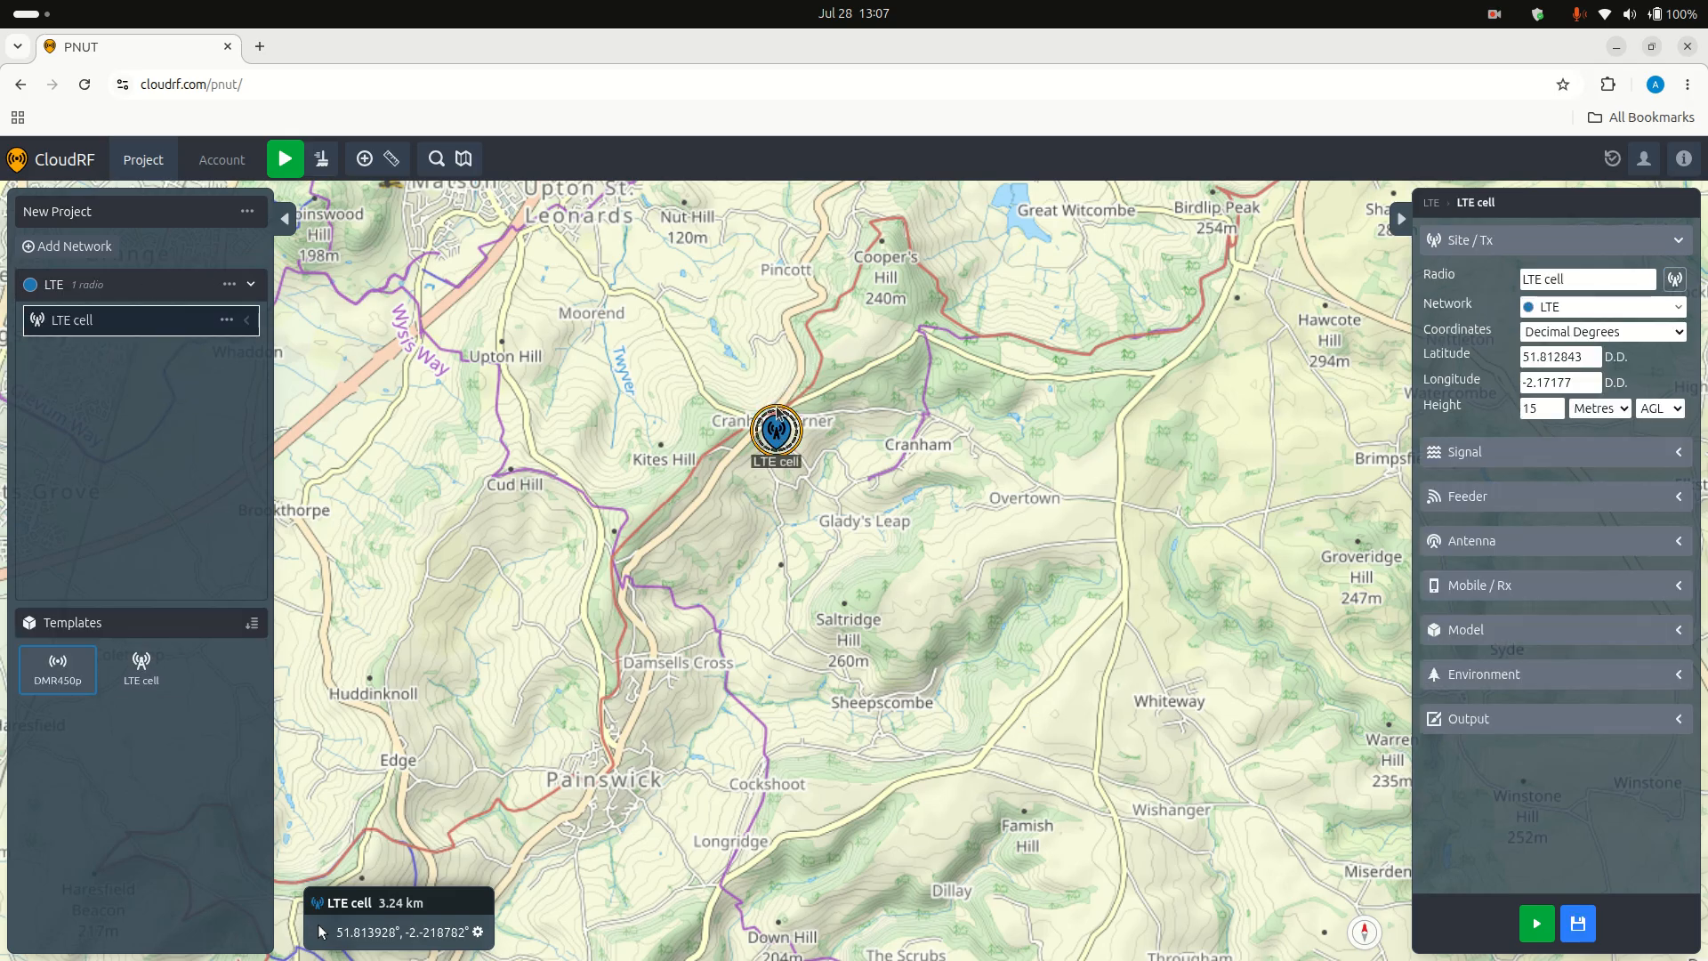
pyautogui.scroll(3, 712, 471)
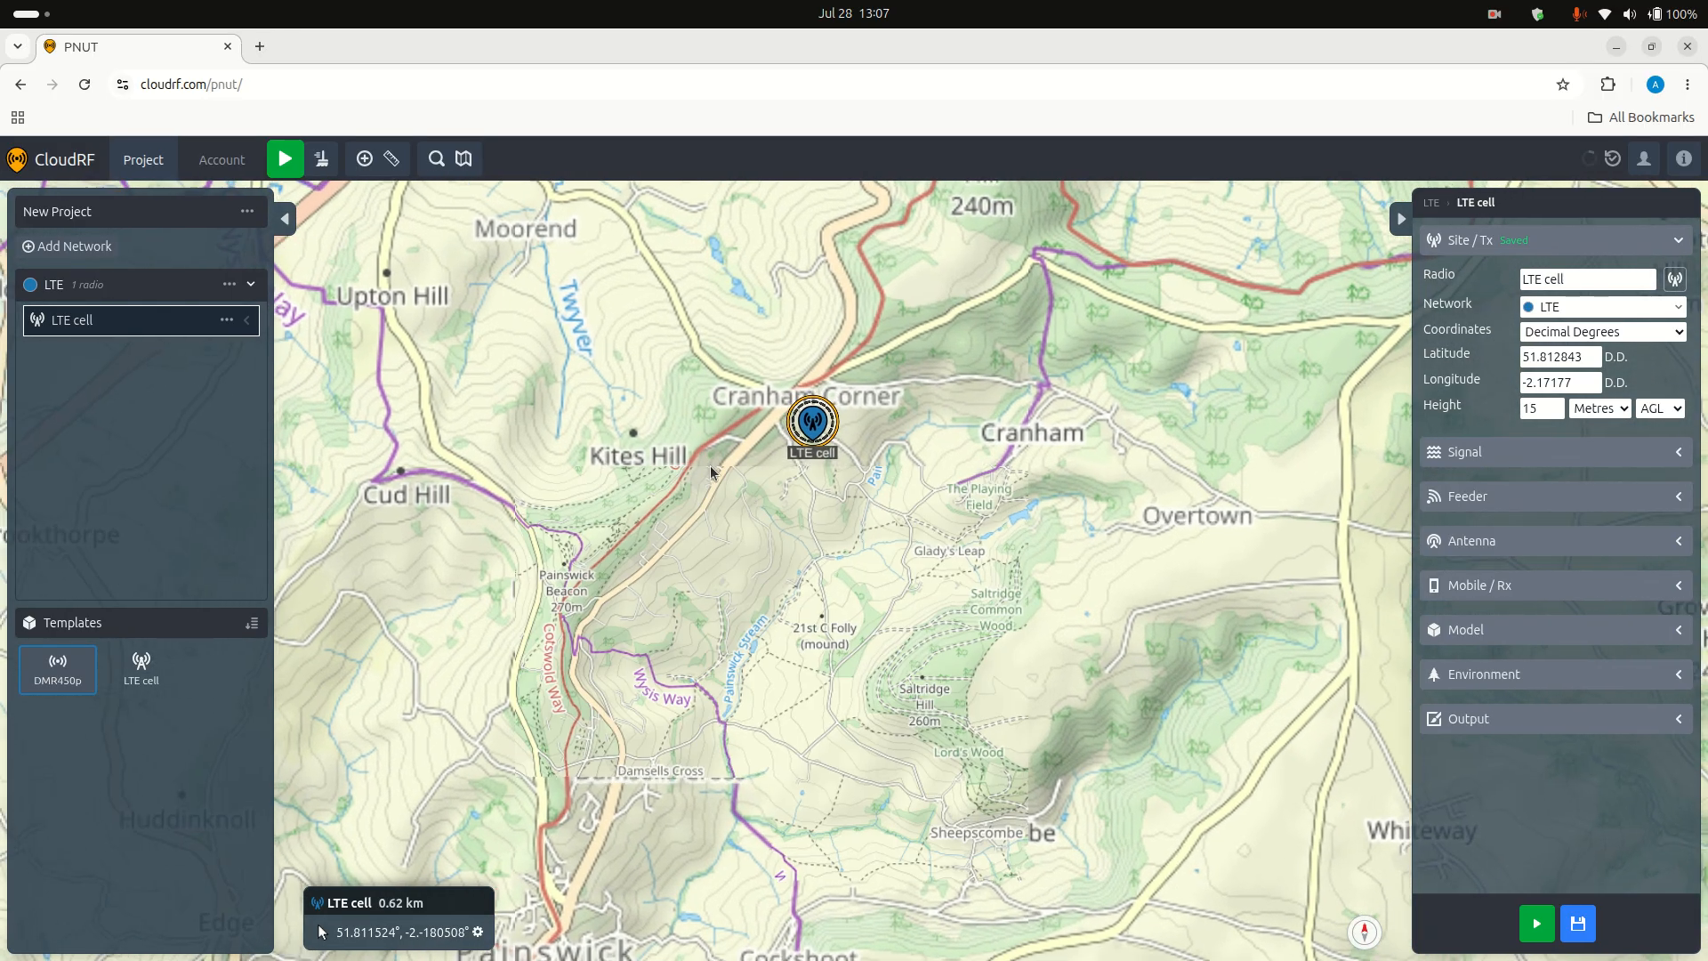
pyautogui.moveTo(920, 786); pyautogui.dragTo(969, 584)
pyautogui.moveTo(144, 670)
pyautogui.mouseDown()
pyautogui.moveTo(528, 637)
pyautogui.moveTo(662, 716)
pyautogui.mouseUp()
pyautogui.moveTo(1064, 453); pyautogui.dragTo(819, 549)
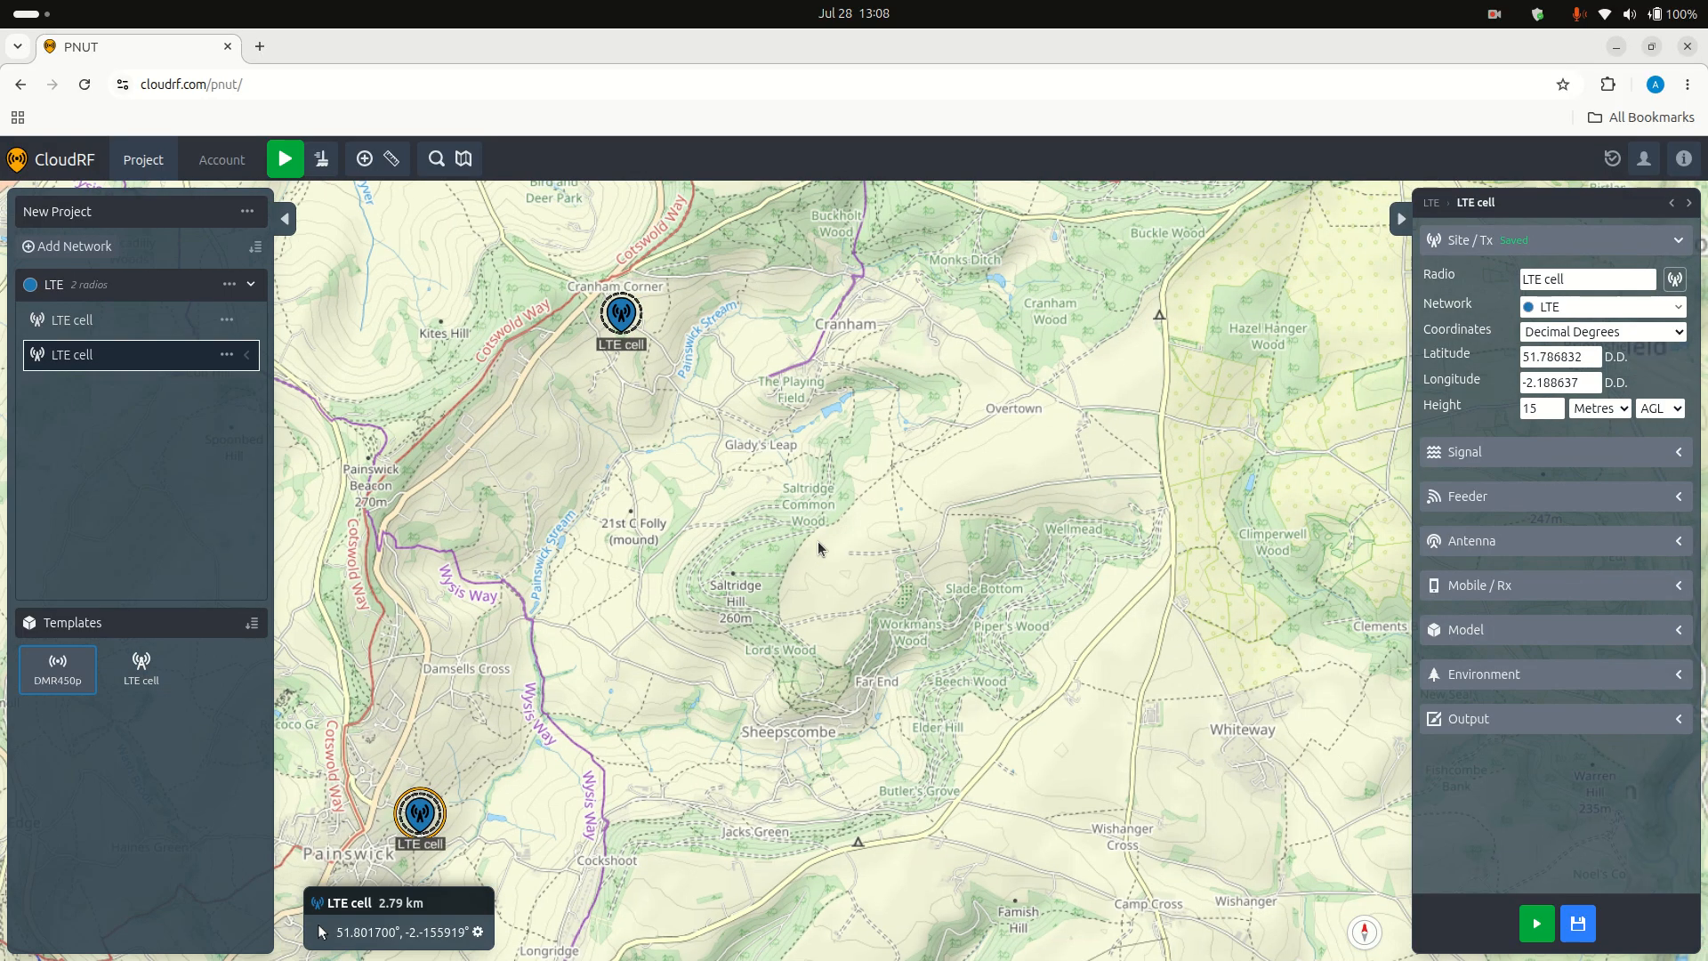
pyautogui.moveTo(141, 669)
pyautogui.mouseDown()
pyautogui.moveTo(885, 534)
pyautogui.moveTo(804, 575)
pyautogui.moveTo(801, 596)
pyautogui.mouseUp()
# Step: Rename the radio near Cranham Corner to LTE cell A and the one beside Painswick to LTE cell Painswick
pyautogui.click(116, 322)
pyautogui.click(1600, 279)
pyautogui.write('A')
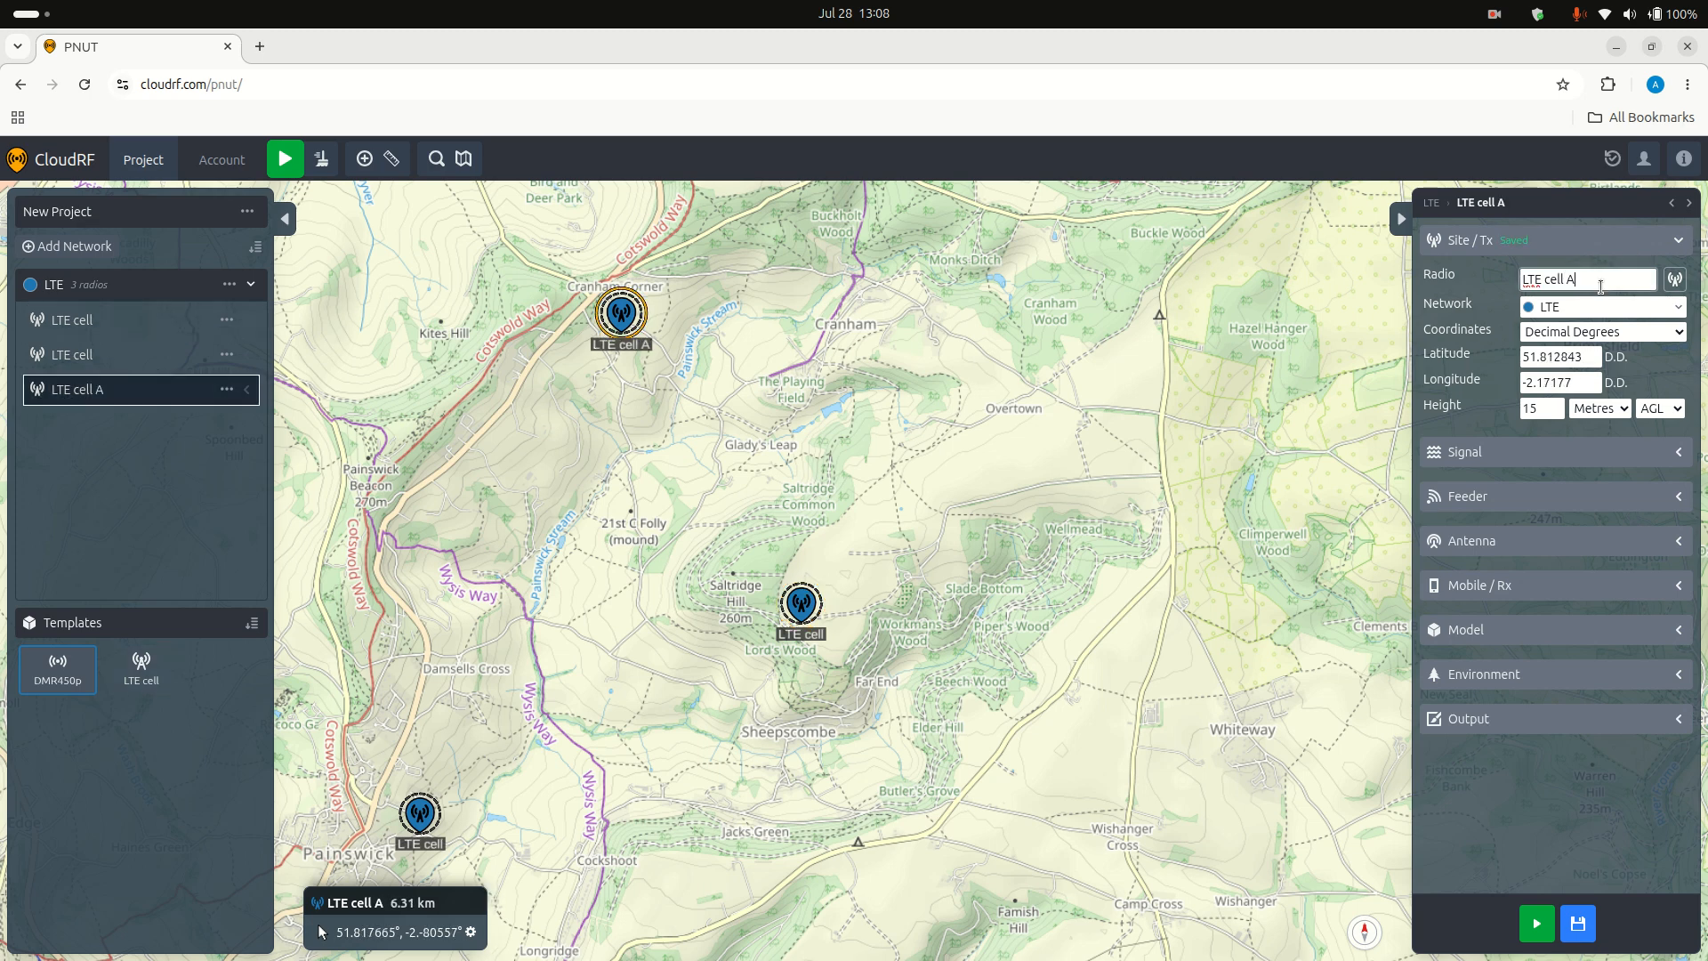
pyautogui.click(420, 812)
pyautogui.click(1573, 281)
pyautogui.write('Painswick')
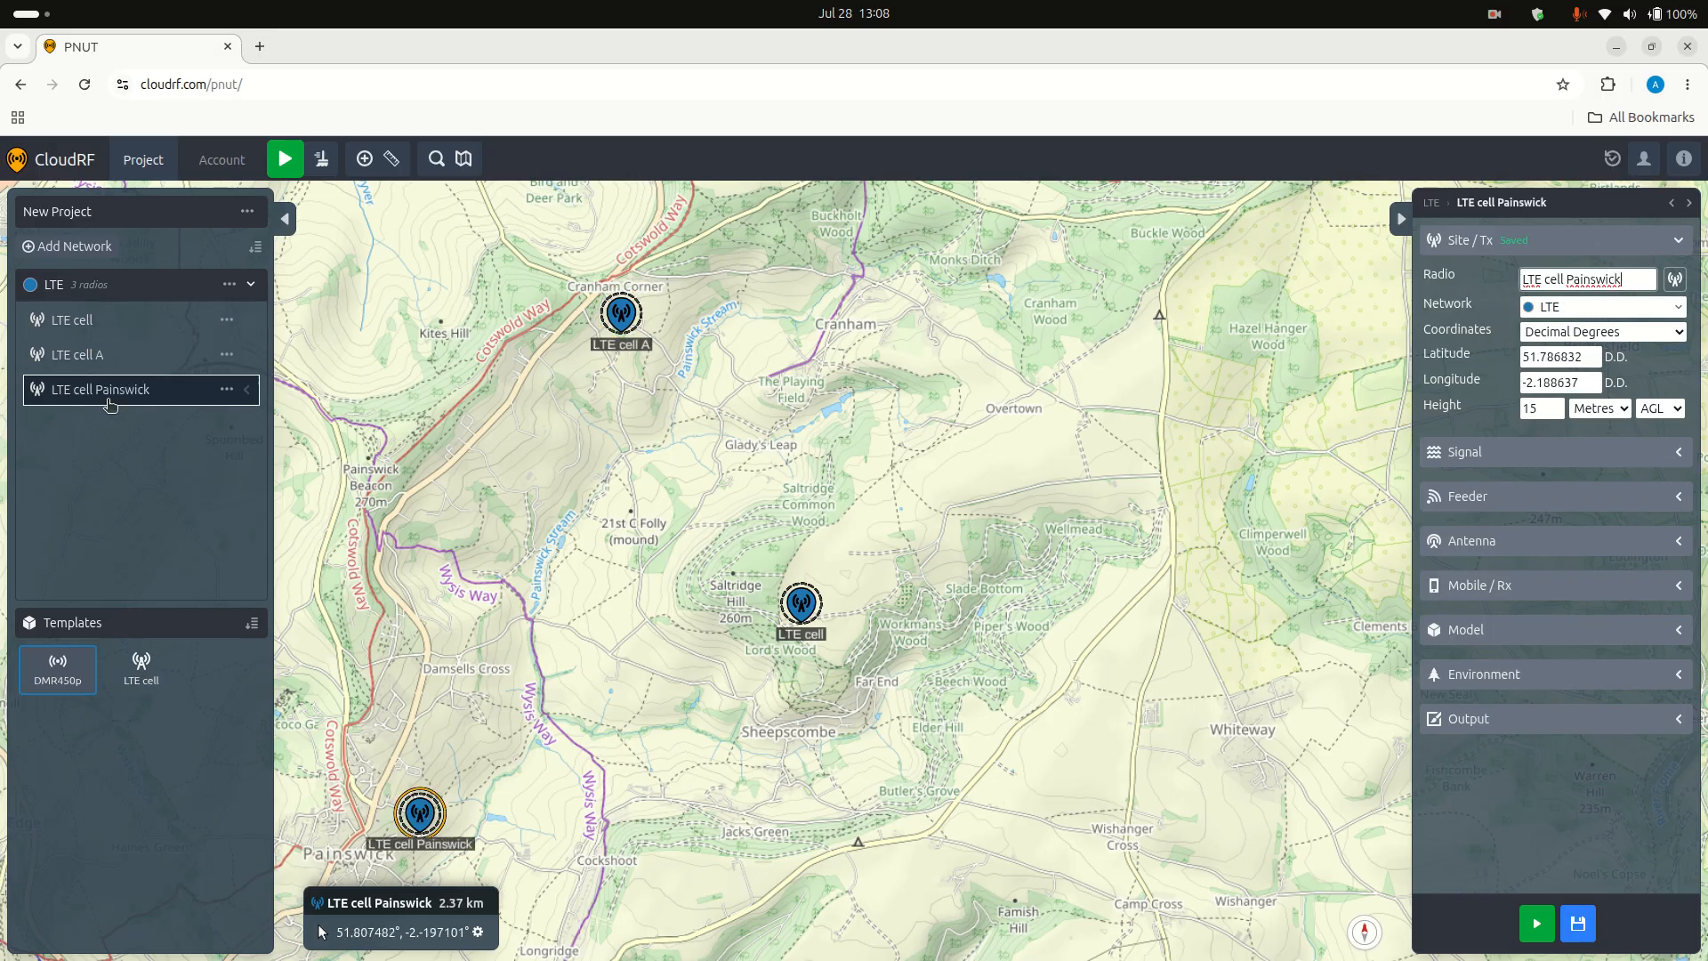
# Step: Rename the remaining radio near Saltridge Hill to LTE cell Saltridge
pyautogui.click(805, 601)
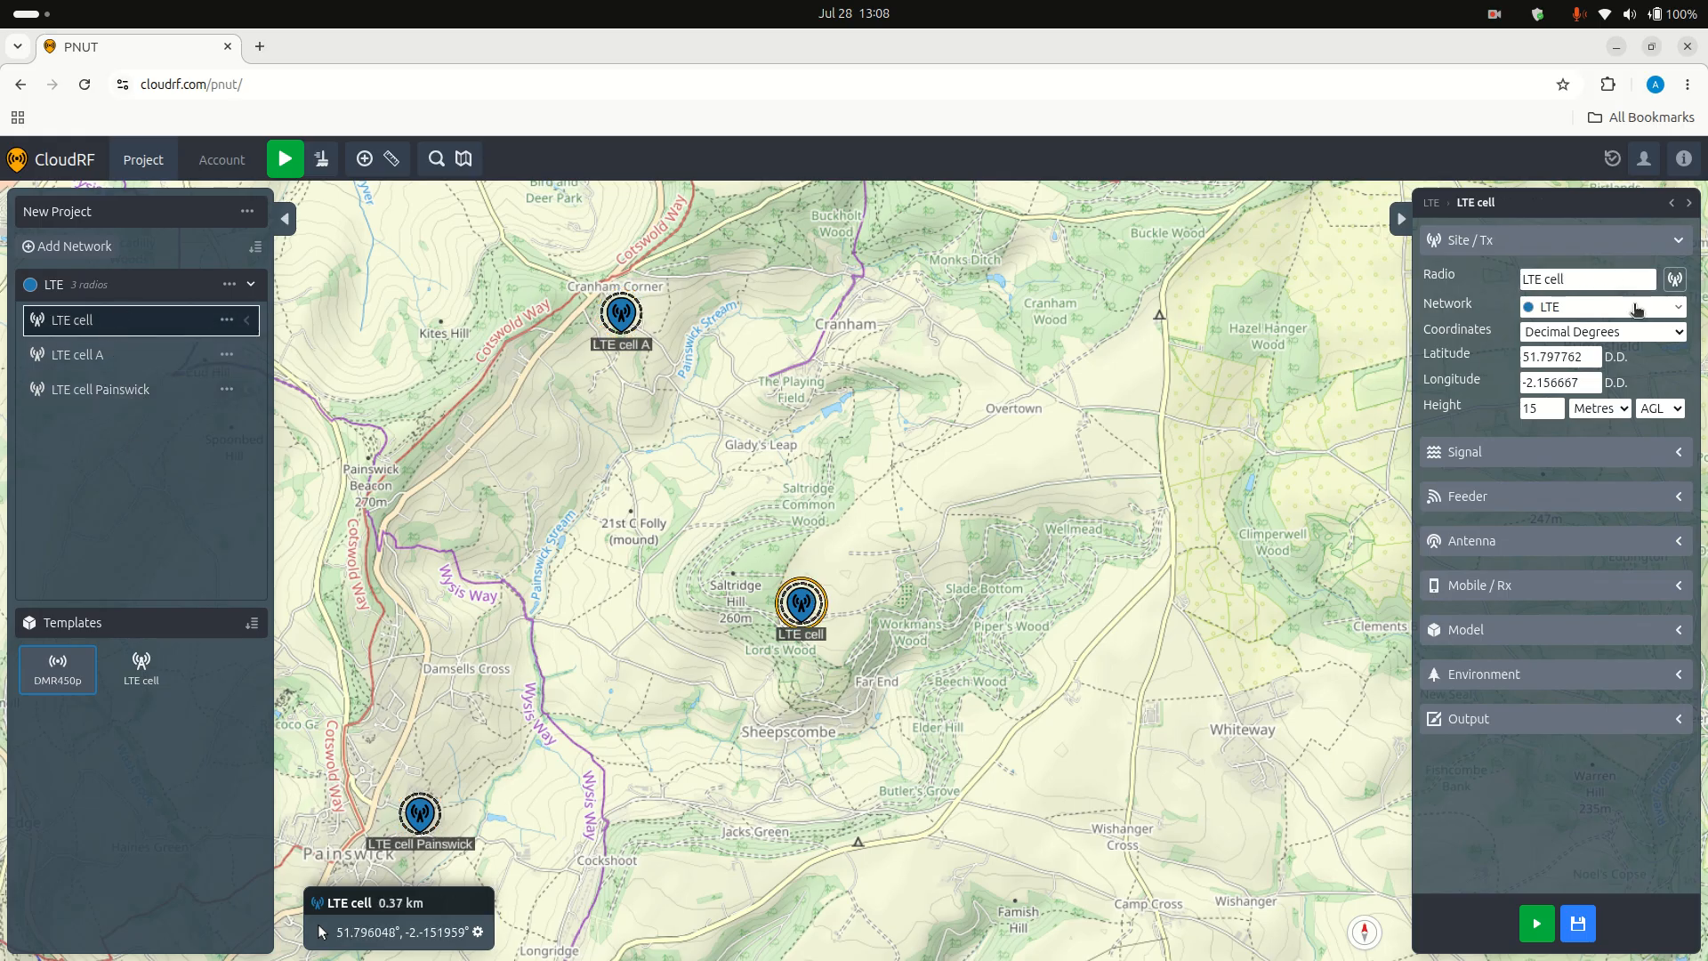
pyautogui.click(1588, 271)
pyautogui.write('Saltridge')
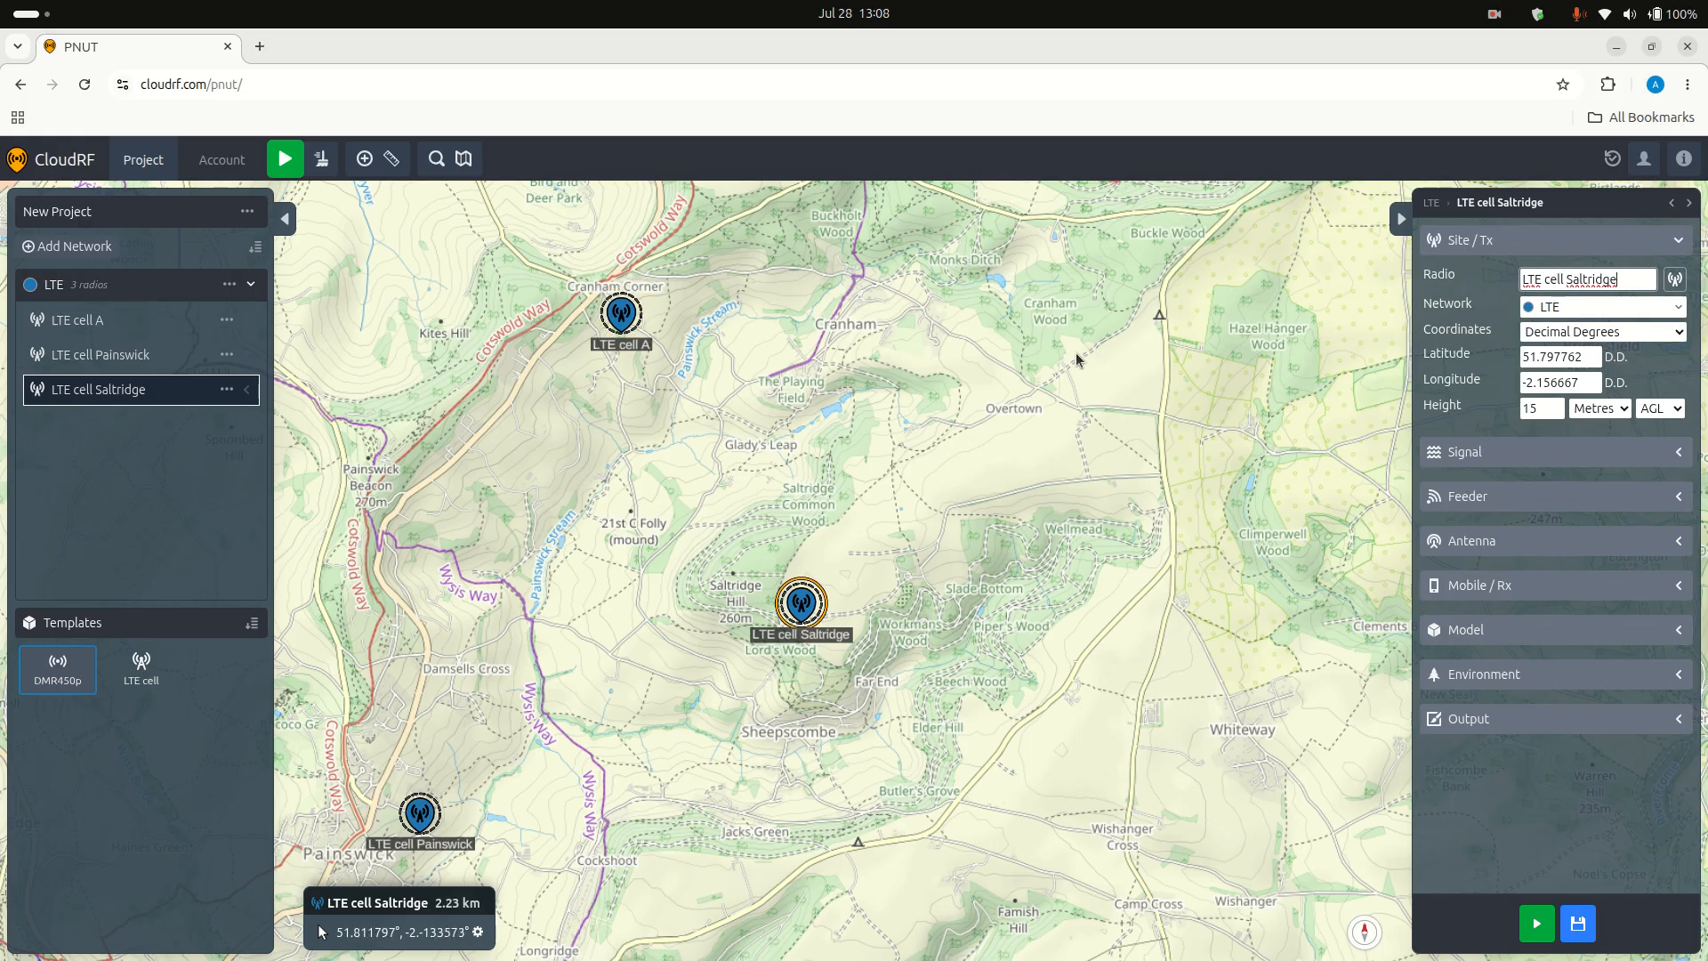
# Step: Calculate the coverage heatmaps for all radios in the LTE network
pyautogui.click(104, 442)
pyautogui.moveTo(651, 519); pyautogui.dragTo(761, 506)
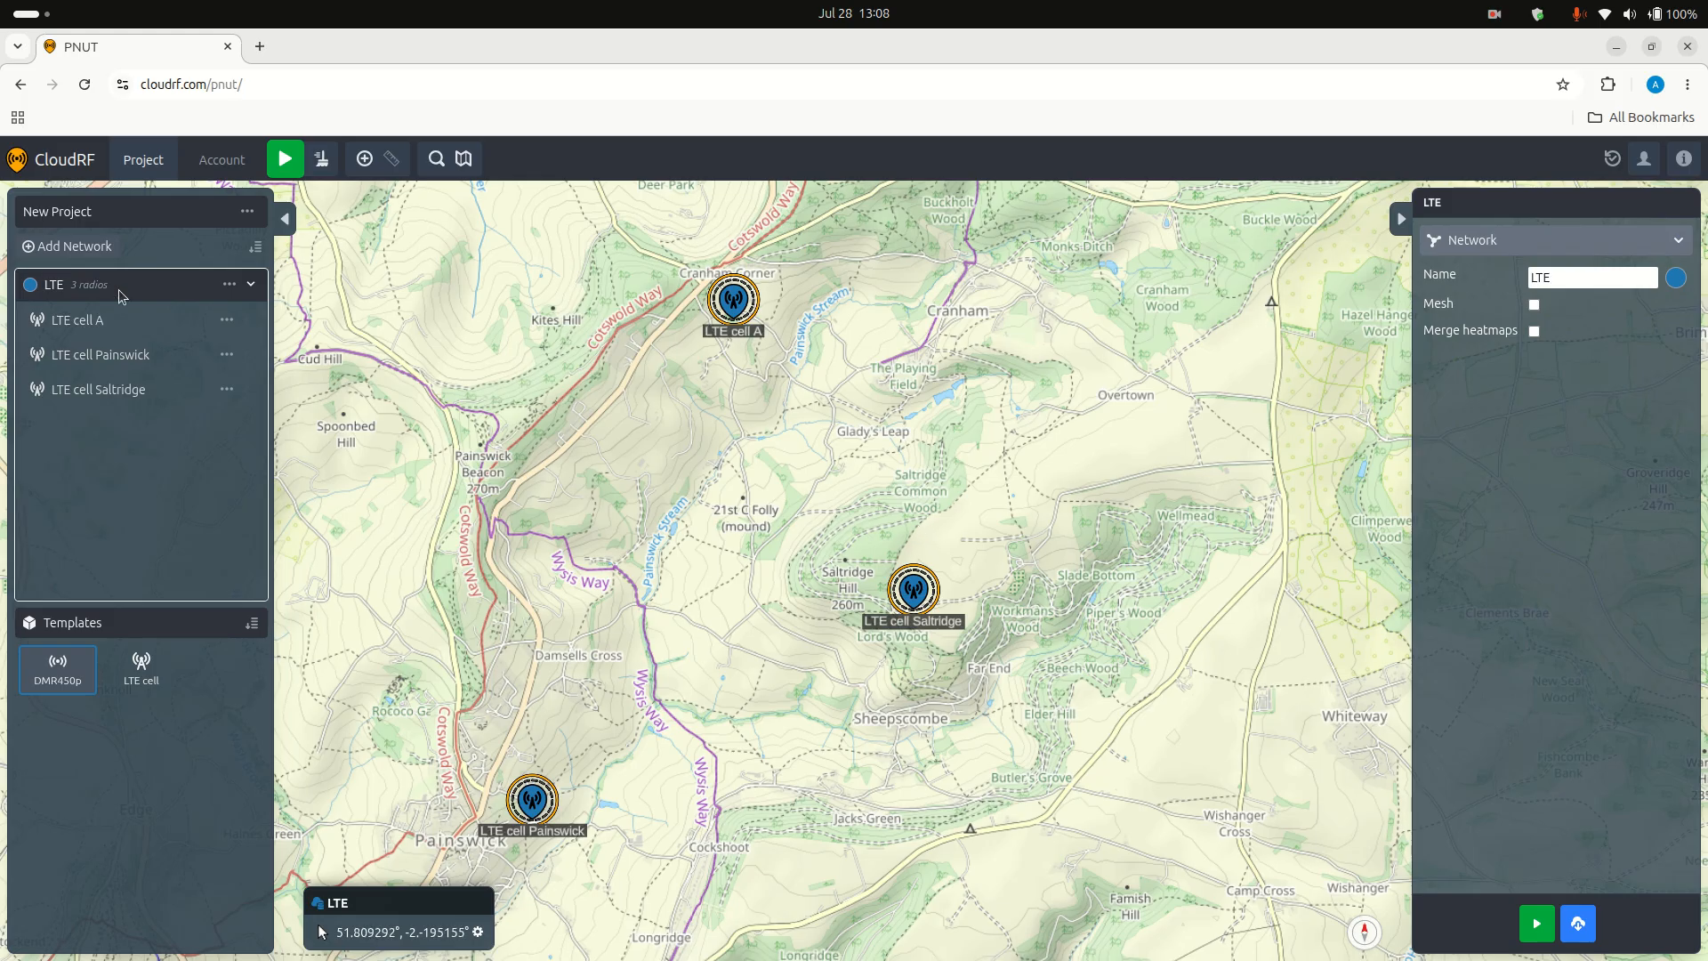
pyautogui.click(1532, 923)
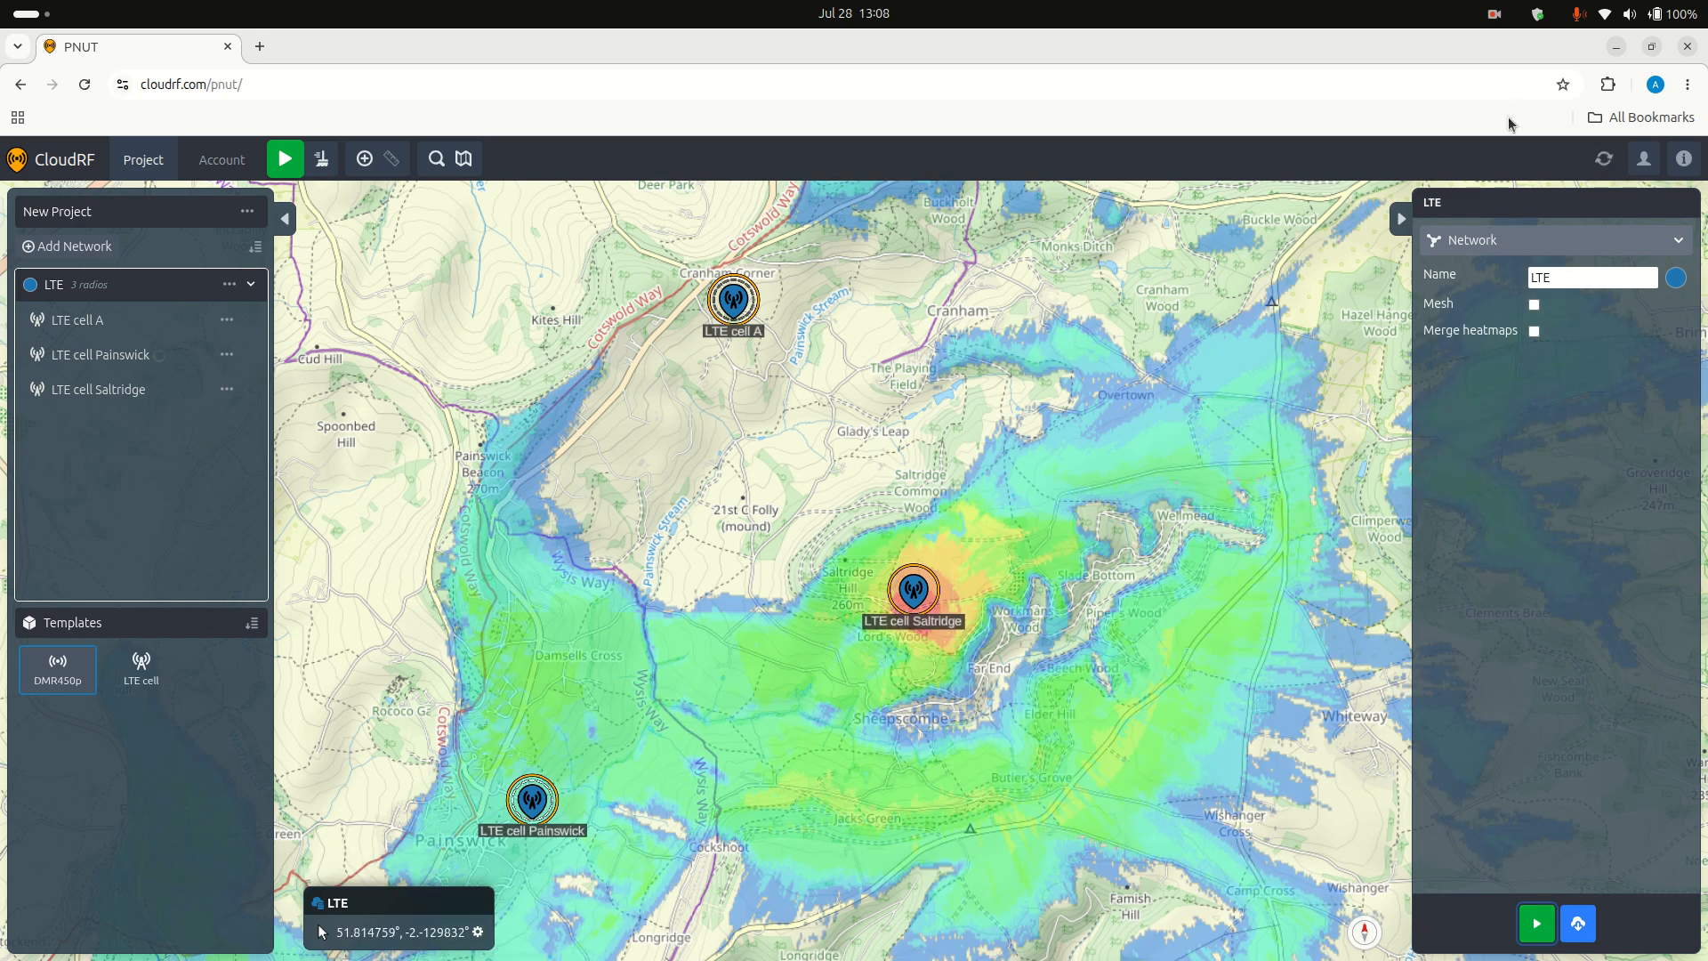
pyautogui.click(1611, 156)
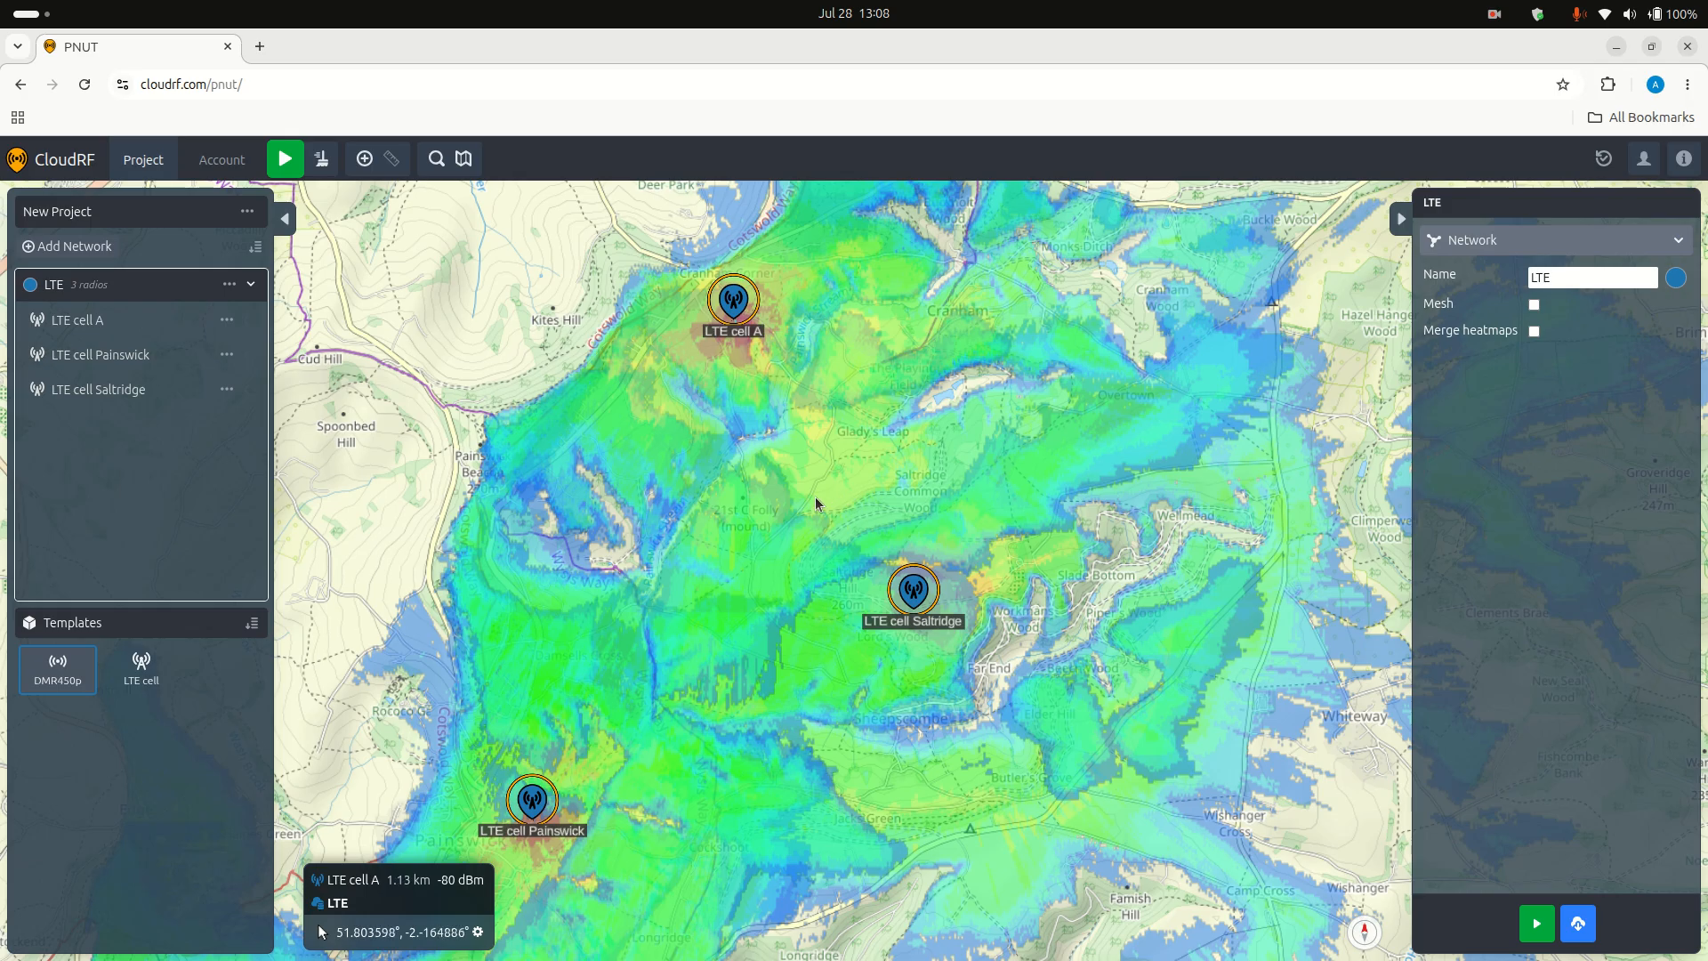
# Step: Lower the opacity of the LTE network's heatmaps until they are almost transparent over the base map
pyautogui.click(185, 283)
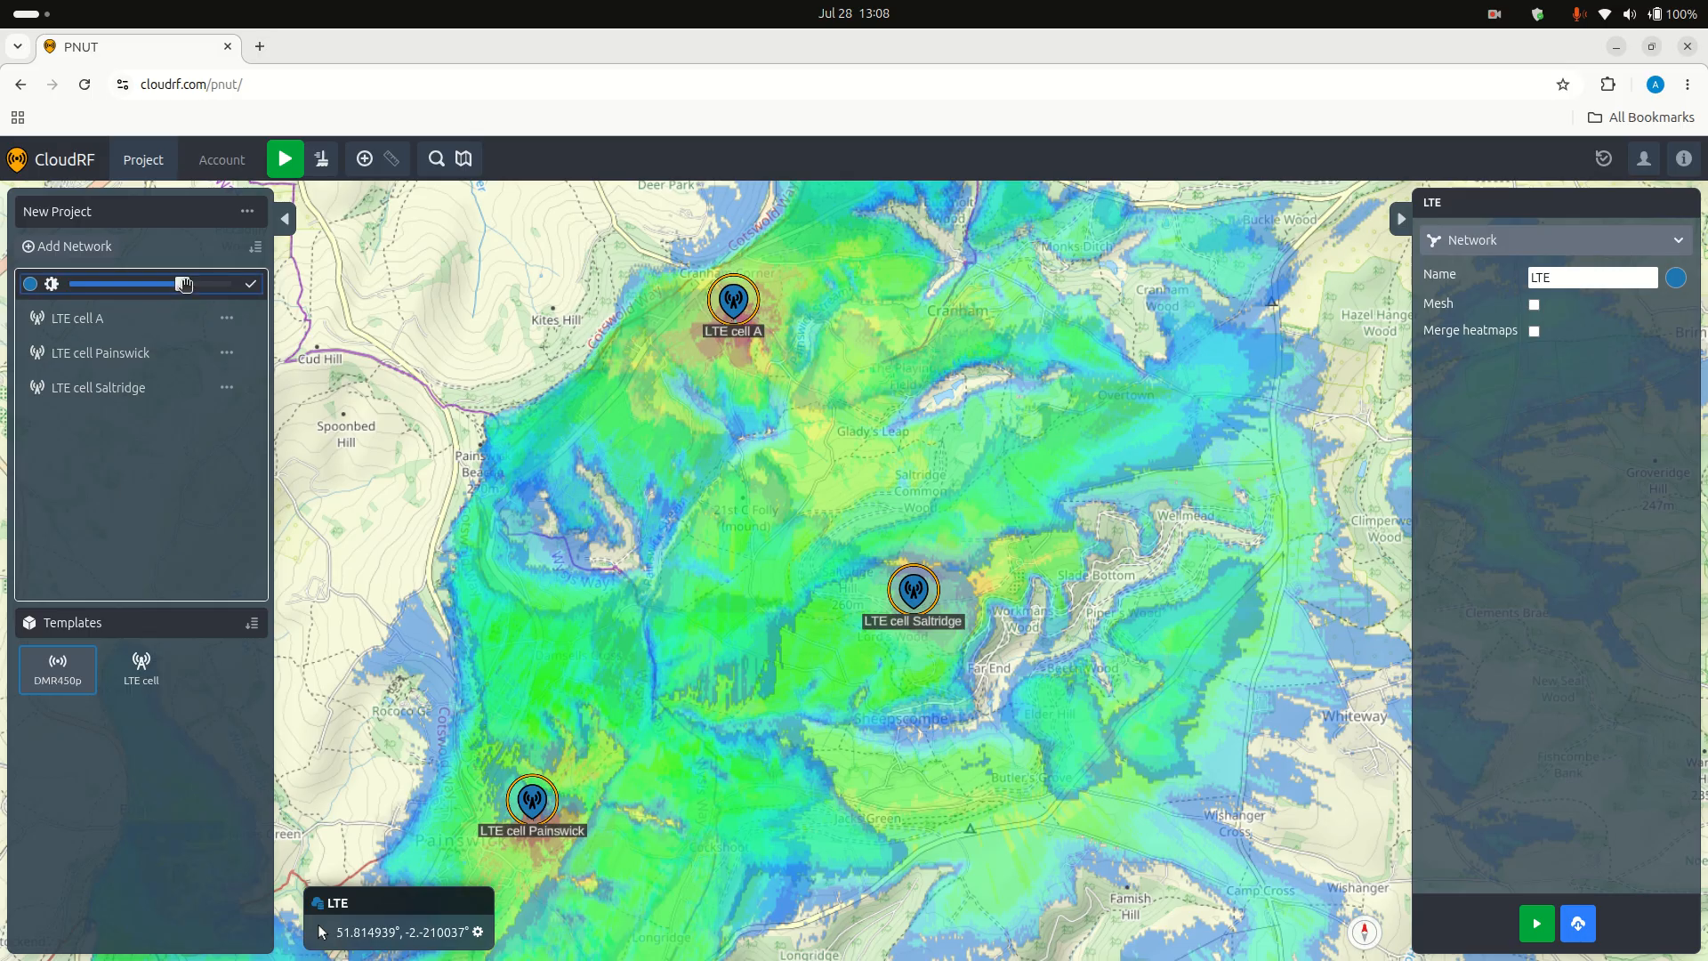
pyautogui.moveTo(184, 284); pyautogui.dragTo(84, 286)
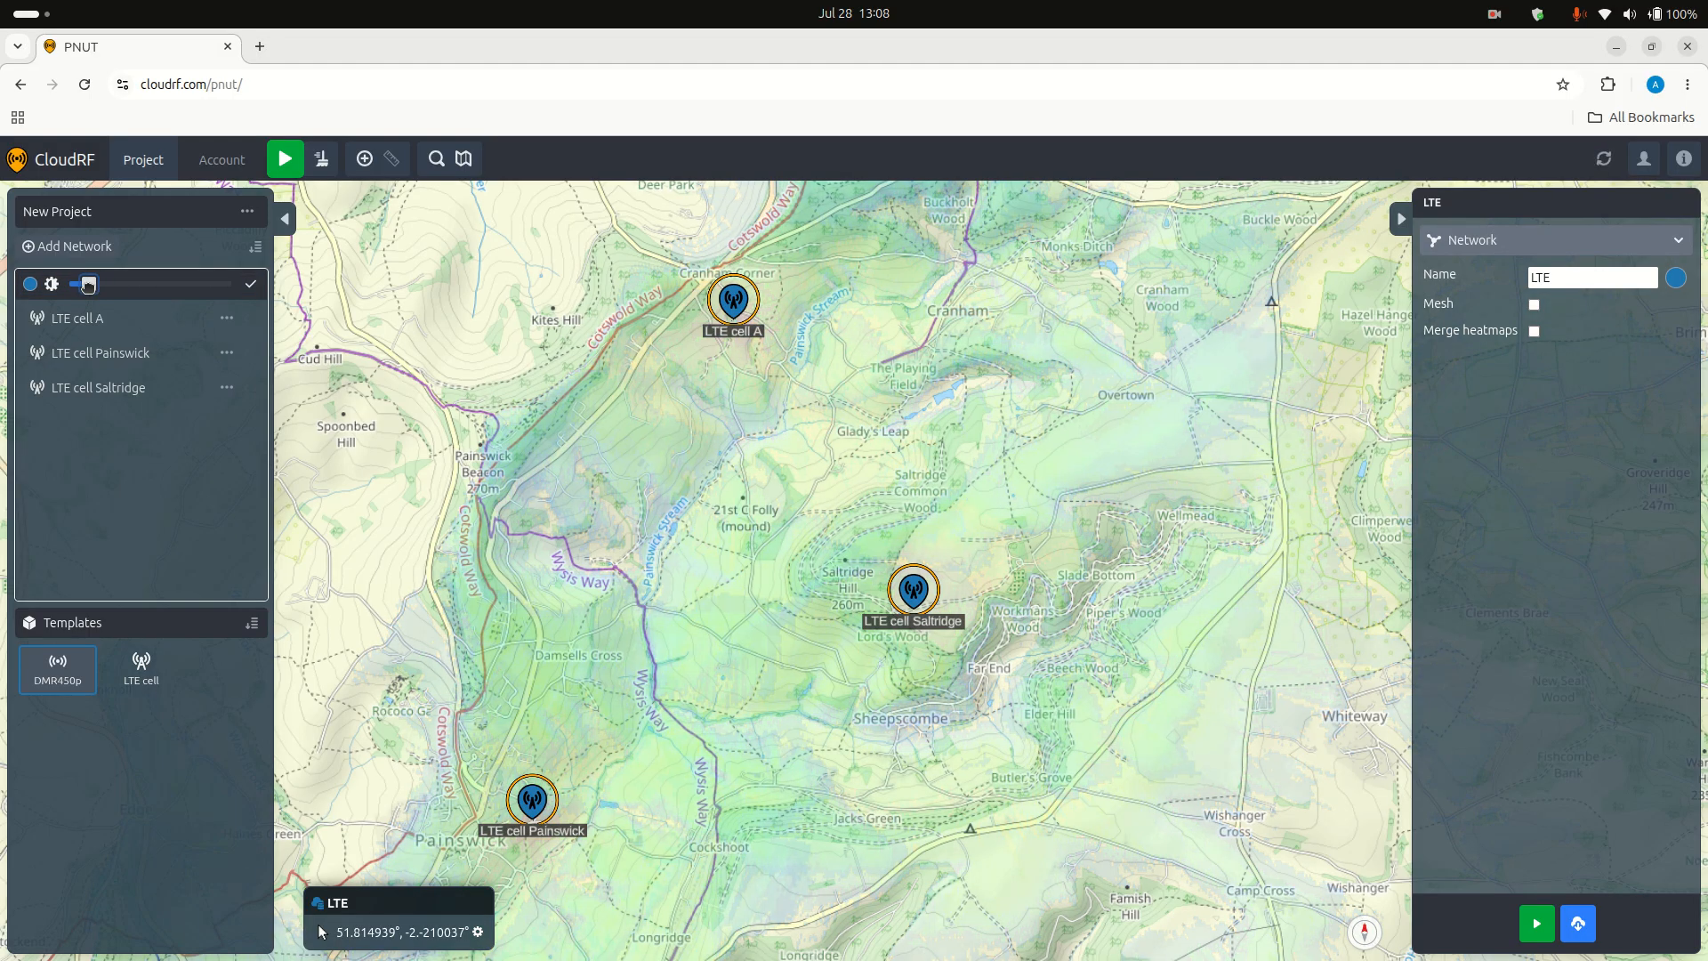
pyautogui.click(252, 285)
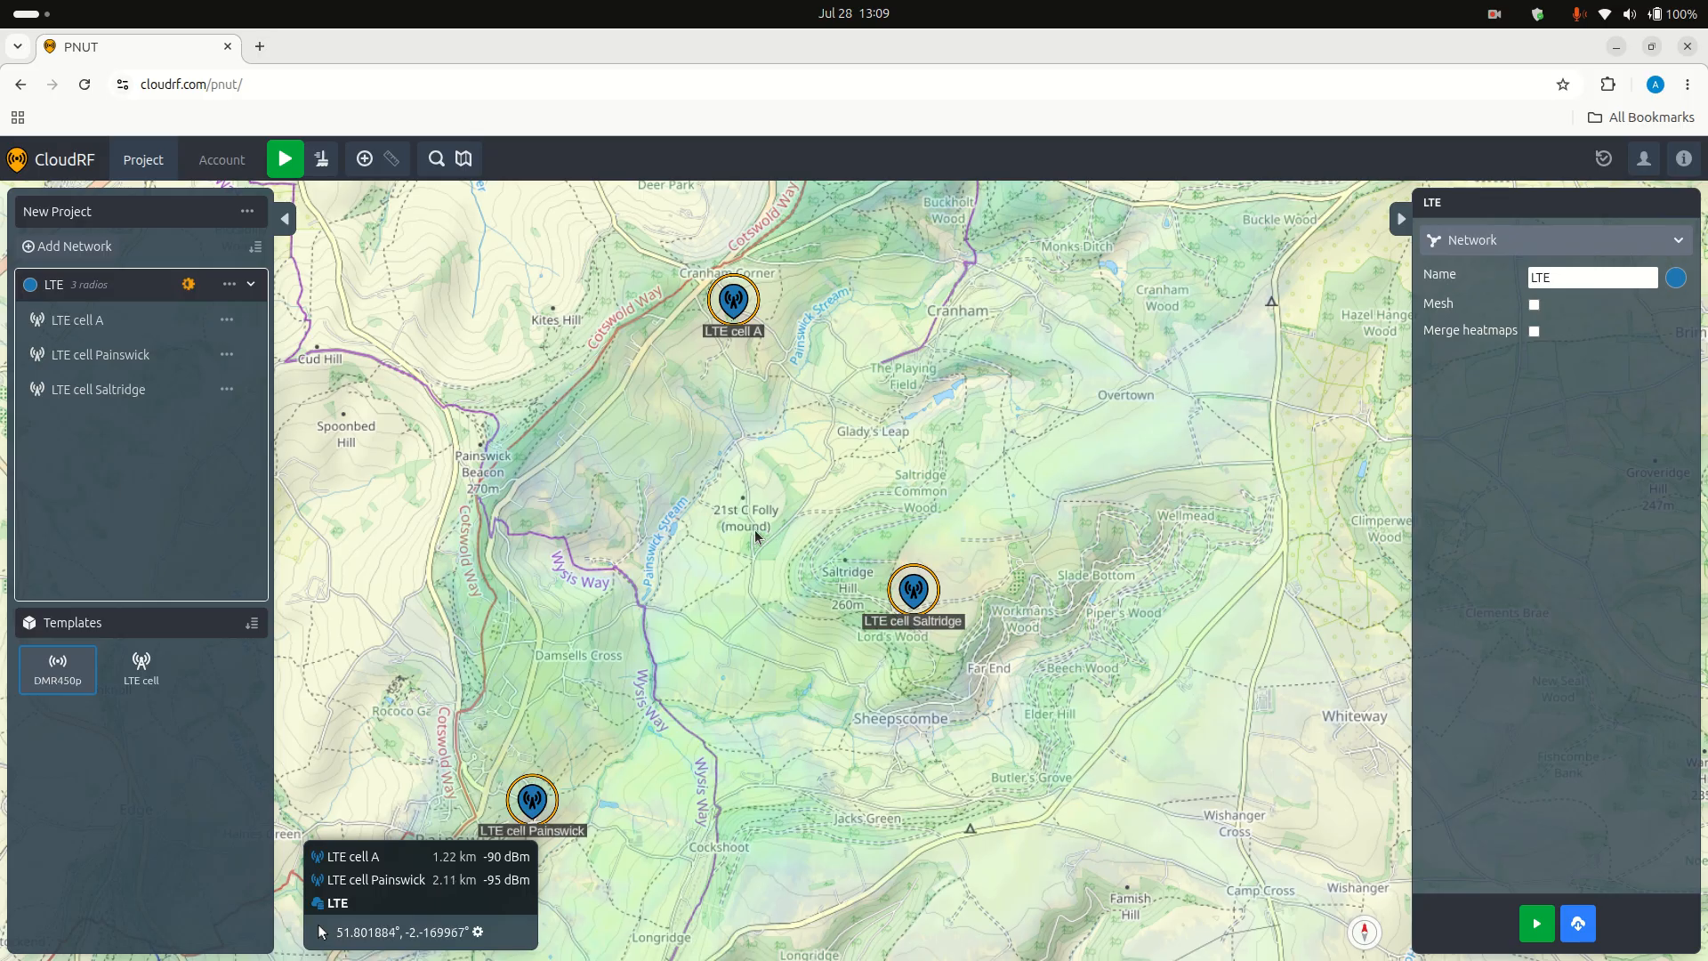
# Step: Collapse the LTE network's radio list and add a second network named DMR
pyautogui.scroll(2, 756, 536)
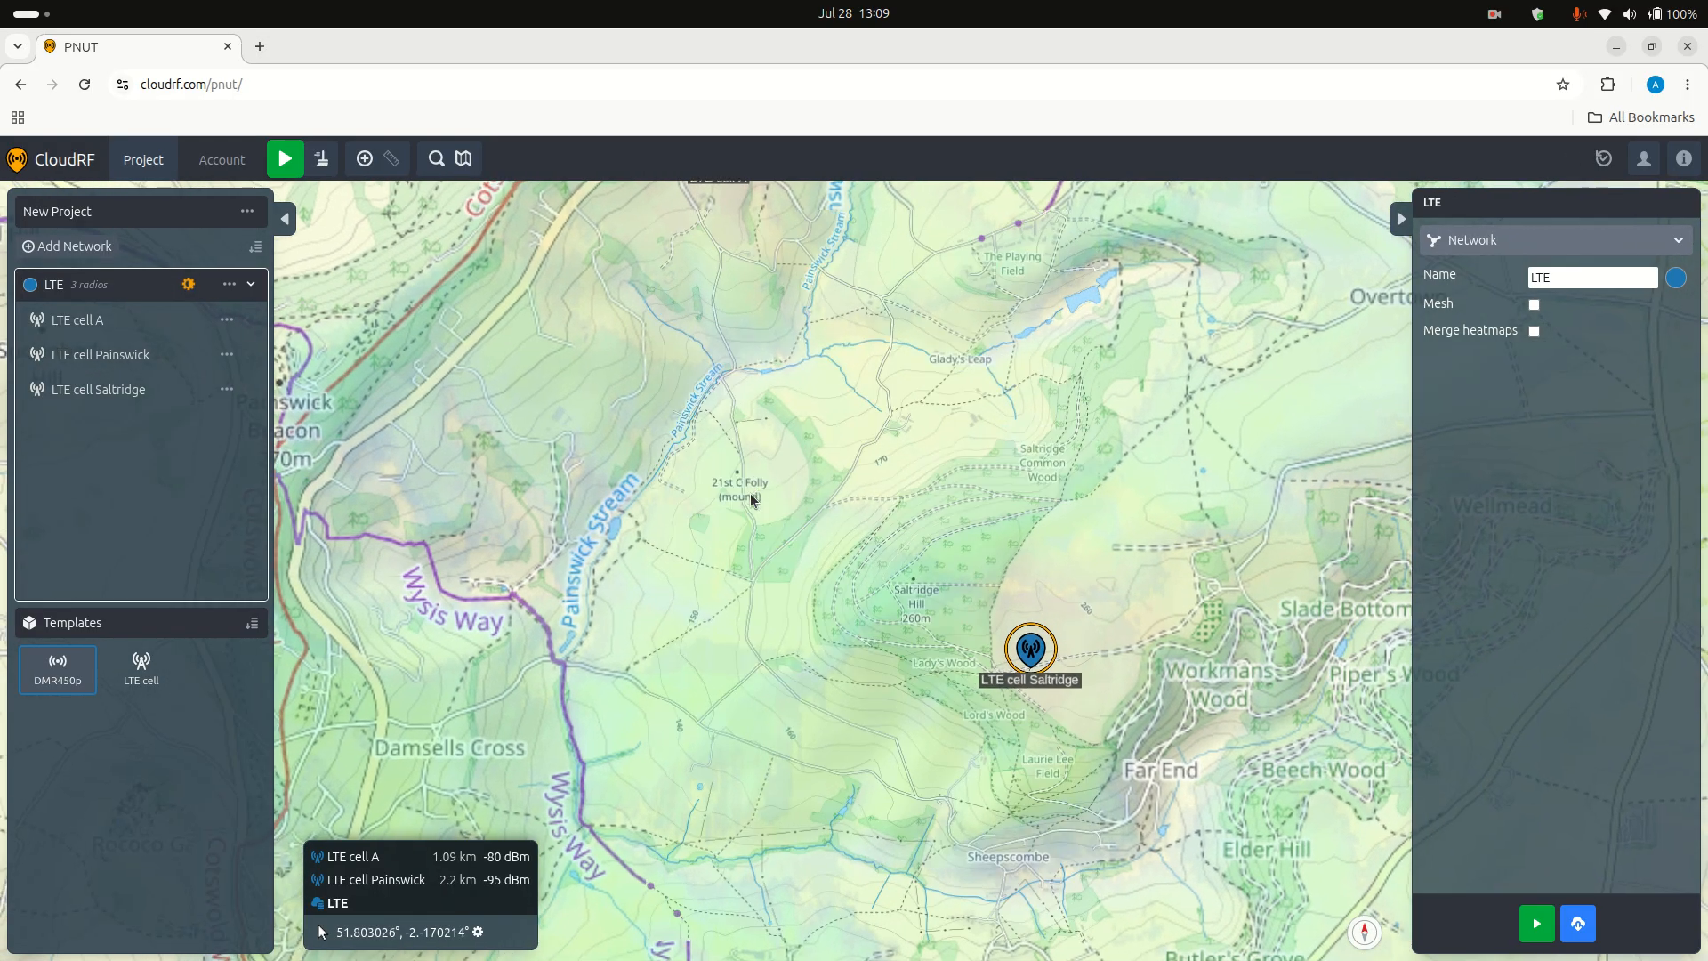
pyautogui.moveTo(750, 638); pyautogui.dragTo(1022, 415)
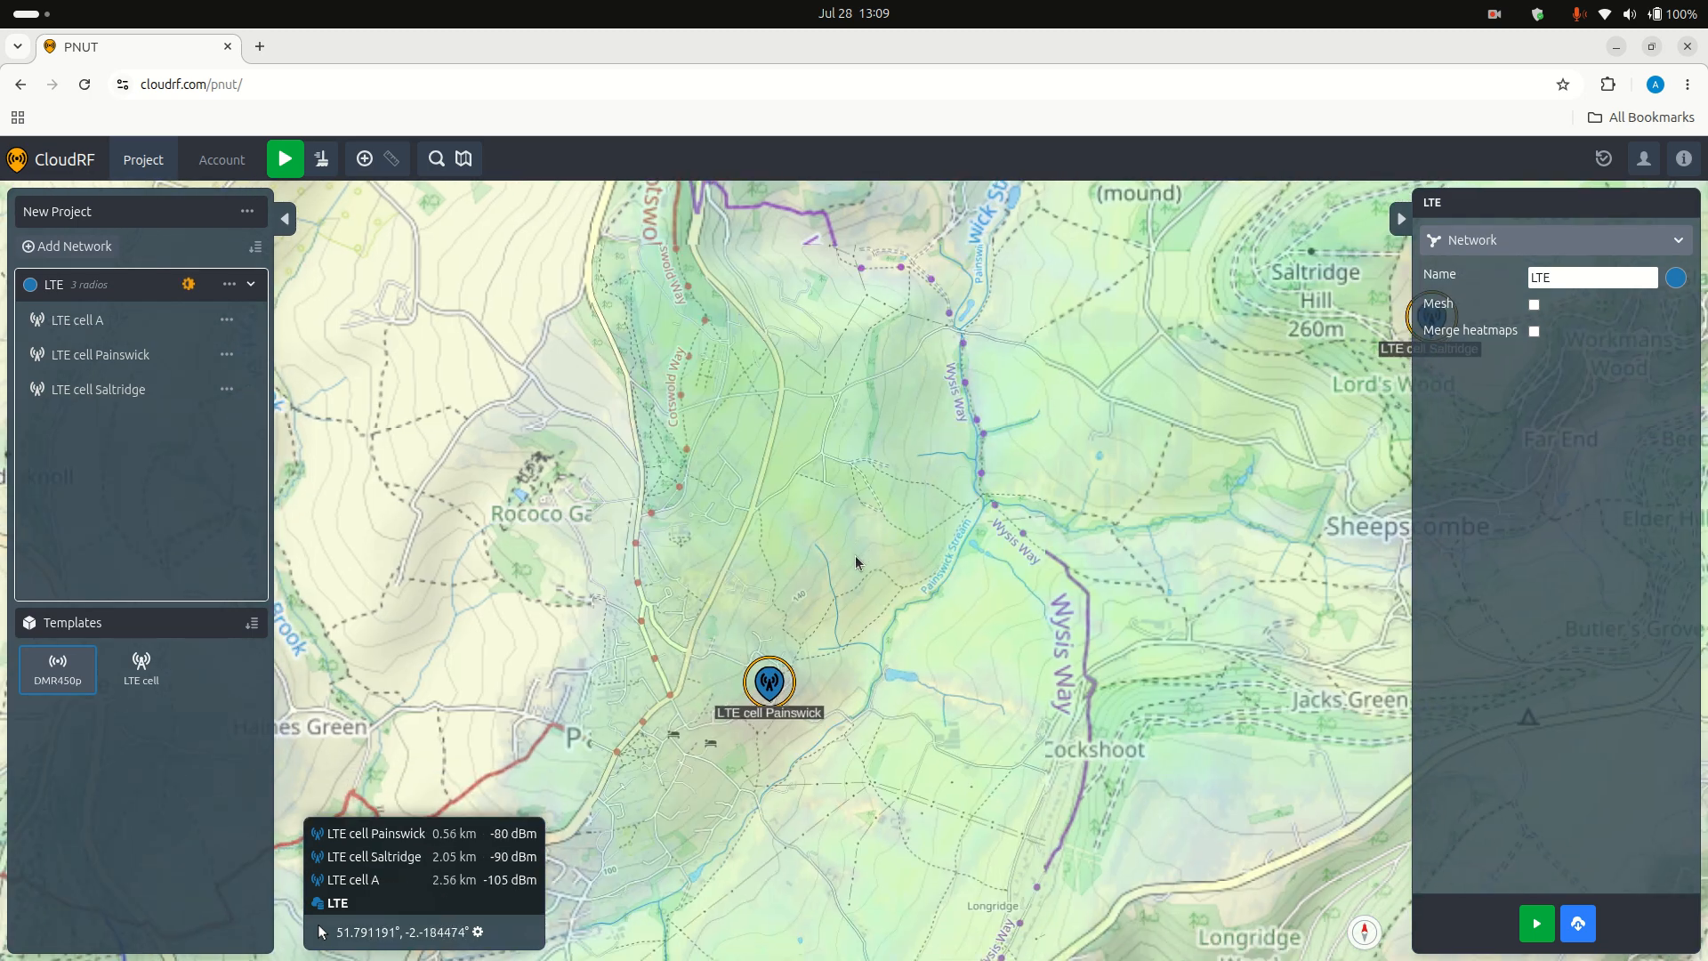
pyautogui.moveTo(1038, 481); pyautogui.dragTo(783, 602)
pyautogui.scroll(-2, 785, 596)
pyautogui.scroll(-1, 785, 596)
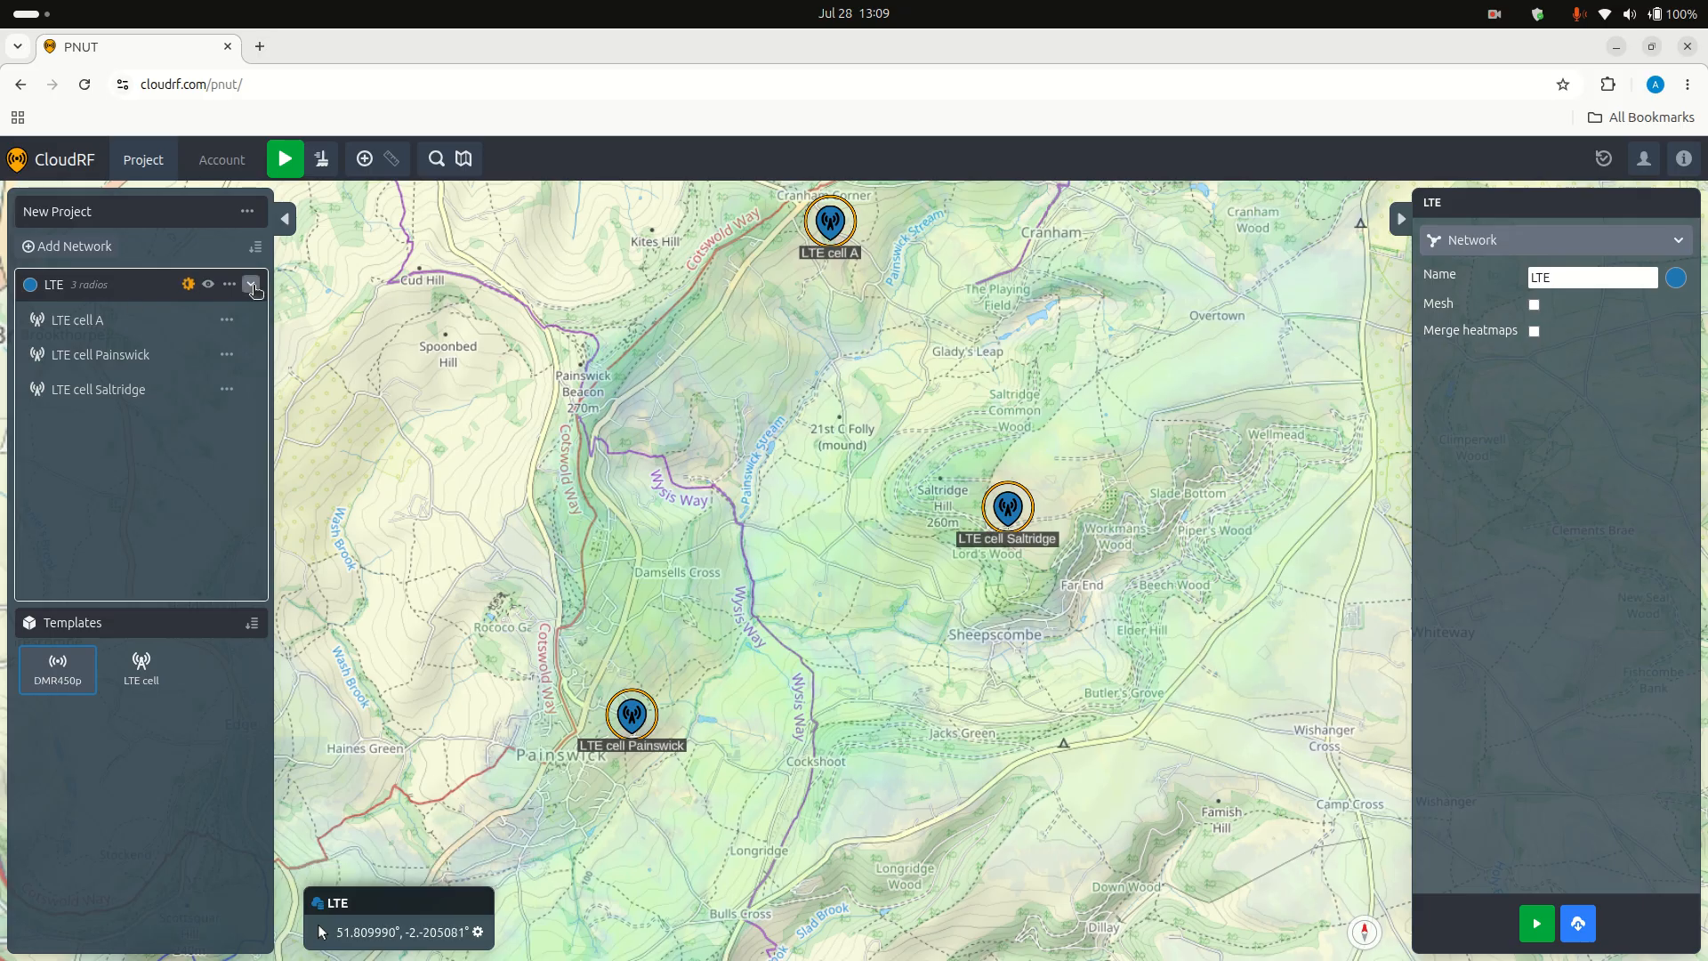
pyautogui.click(253, 285)
pyautogui.click(70, 246)
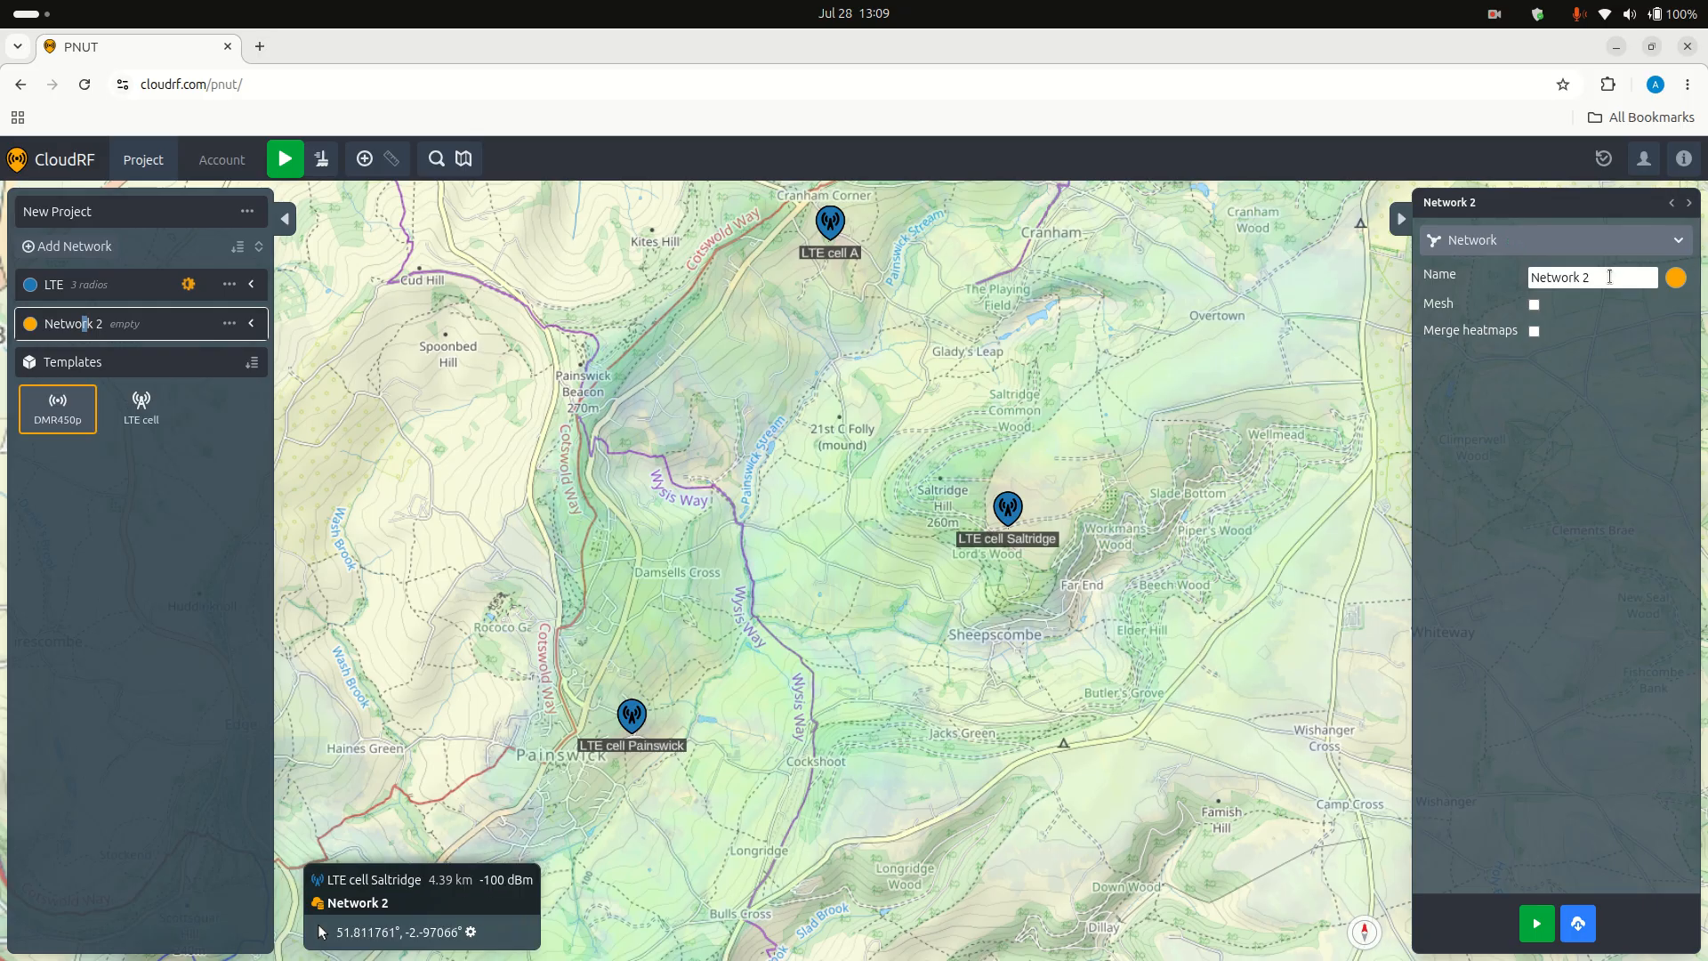
pyautogui.moveTo(1610, 275); pyautogui.dragTo(1469, 245)
pyautogui.write('DMR')
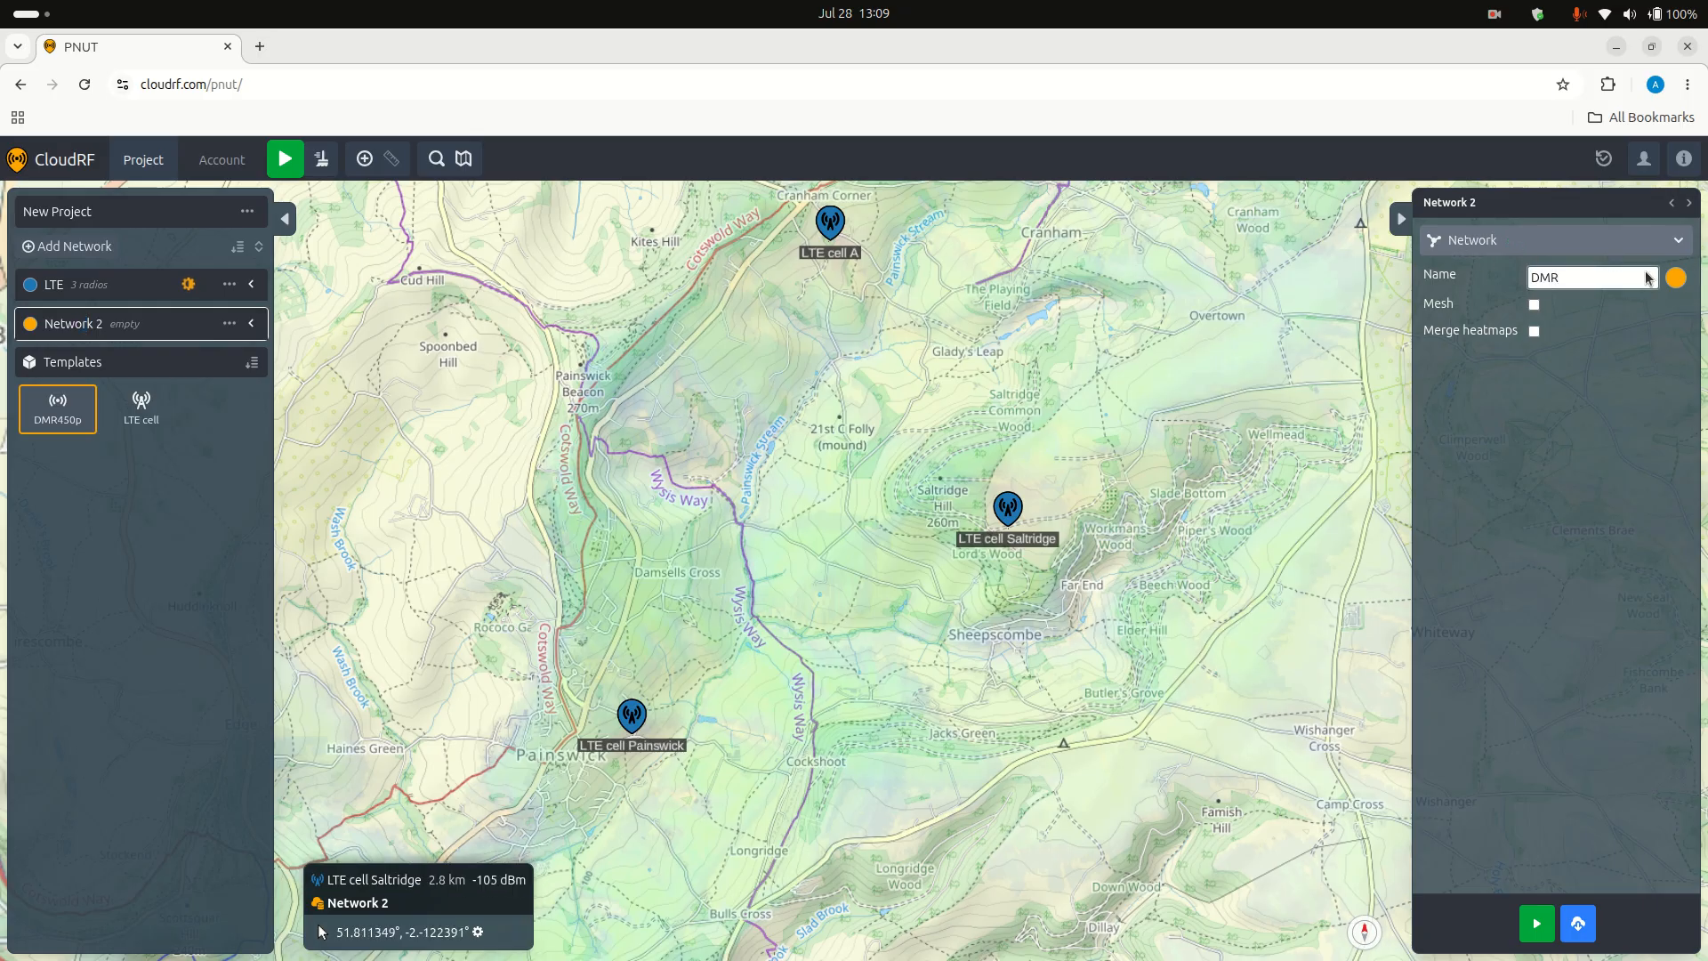
# Step: Set the DMR network's colour to green
pyautogui.click(1676, 280)
pyautogui.click(784, 560)
pyautogui.click(999, 602)
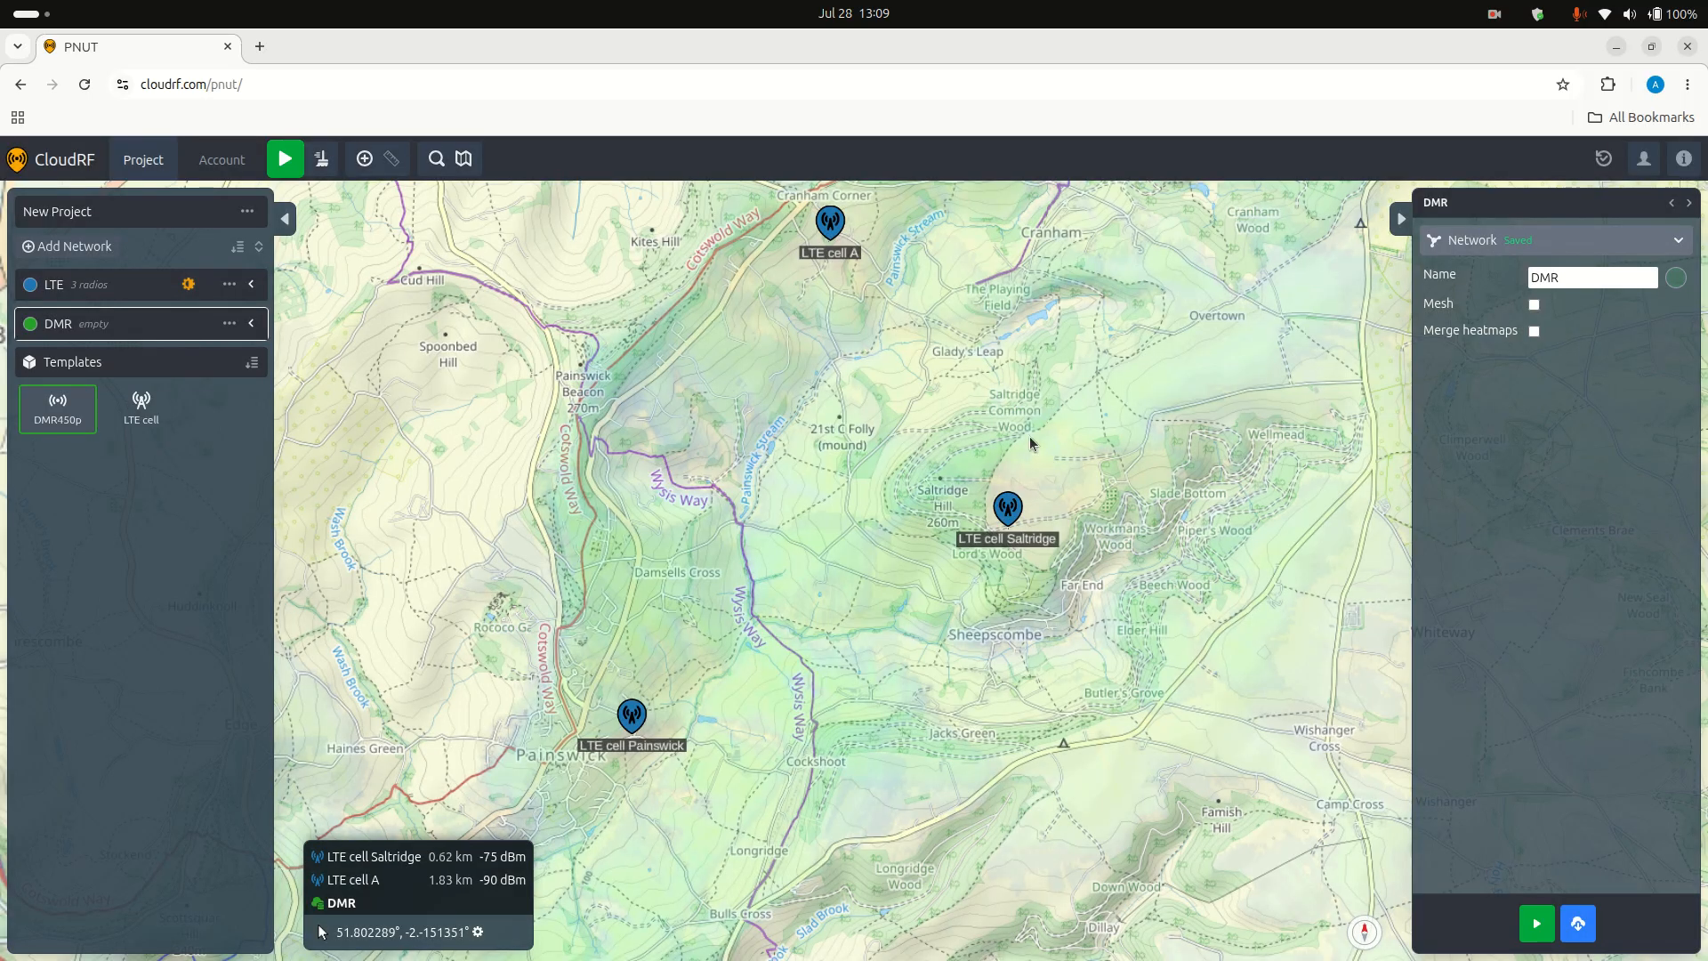
# Step: Place a DMR450p radio from the templates at Cranham as part of the DMR network
pyautogui.moveTo(991, 350); pyautogui.dragTo(992, 447)
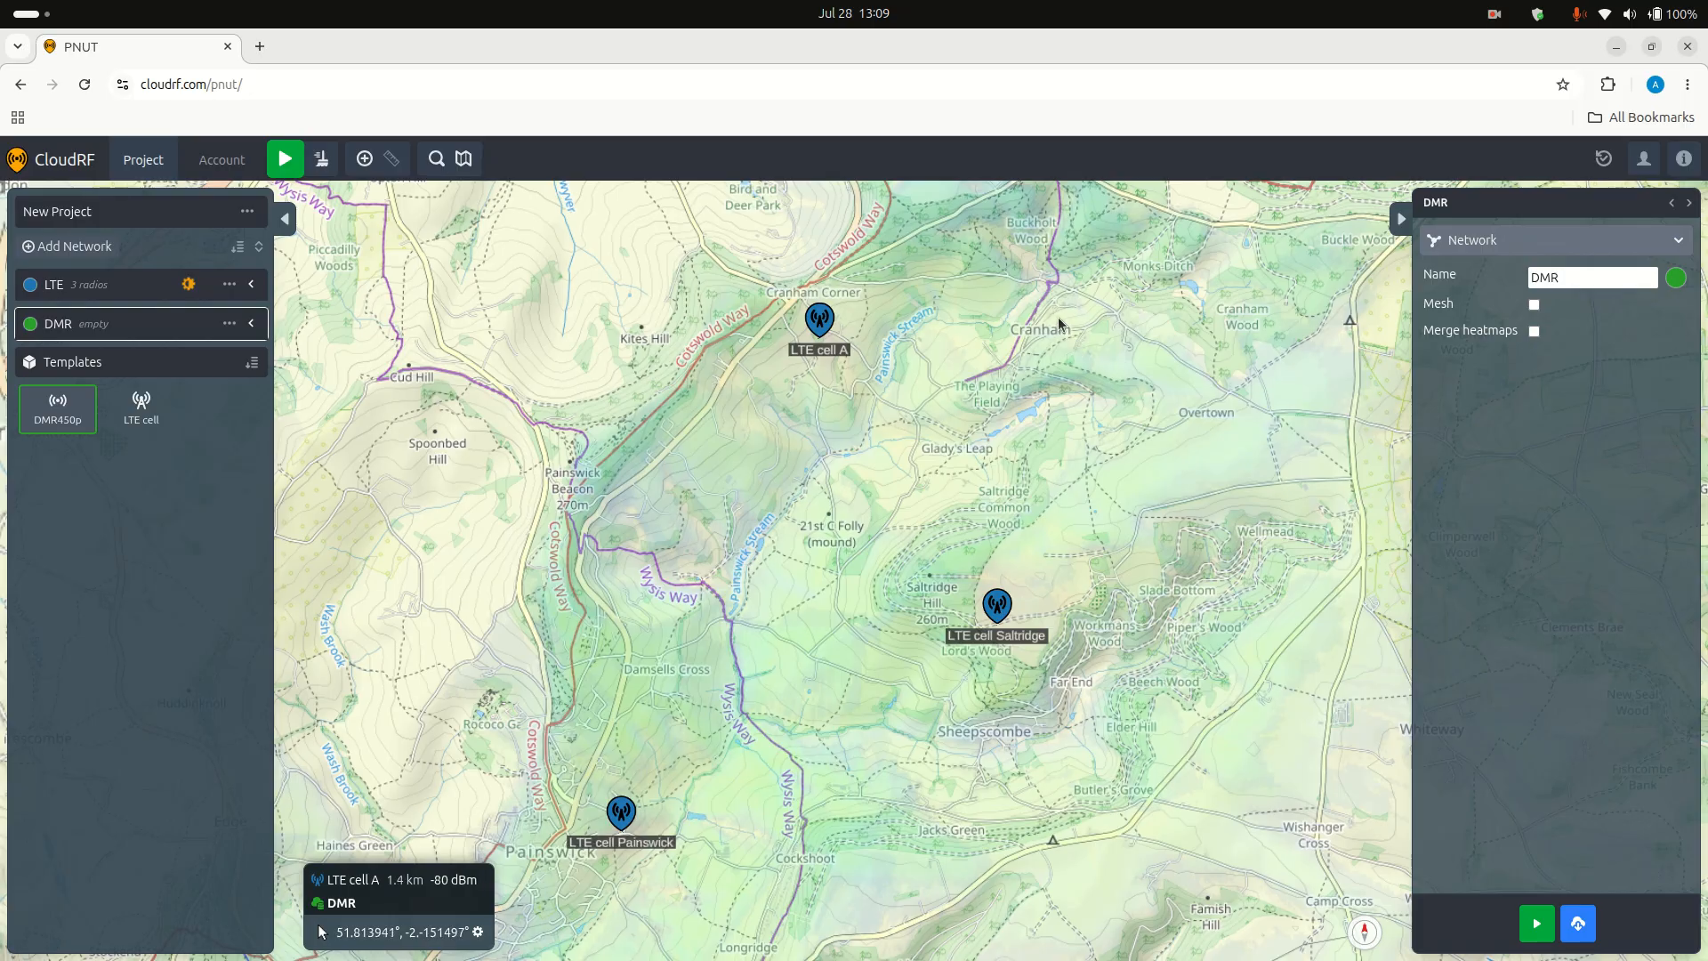
pyautogui.scroll(2, 1023, 356)
pyautogui.moveTo(1037, 350); pyautogui.dragTo(877, 473)
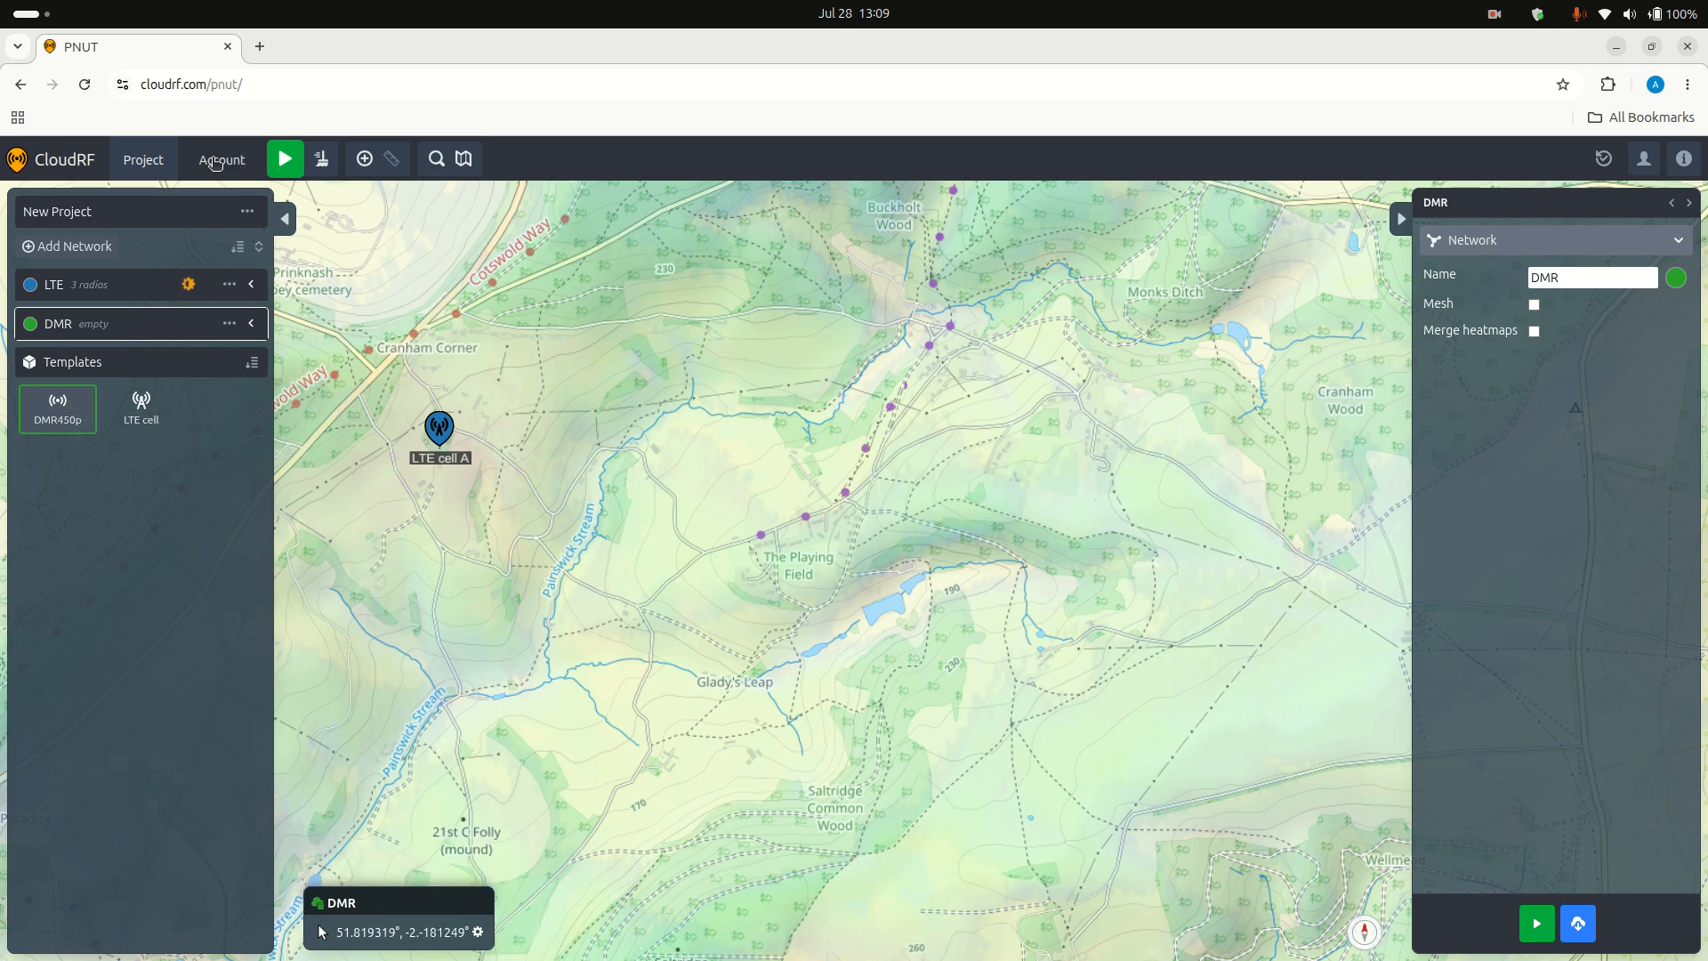
pyautogui.click(215, 162)
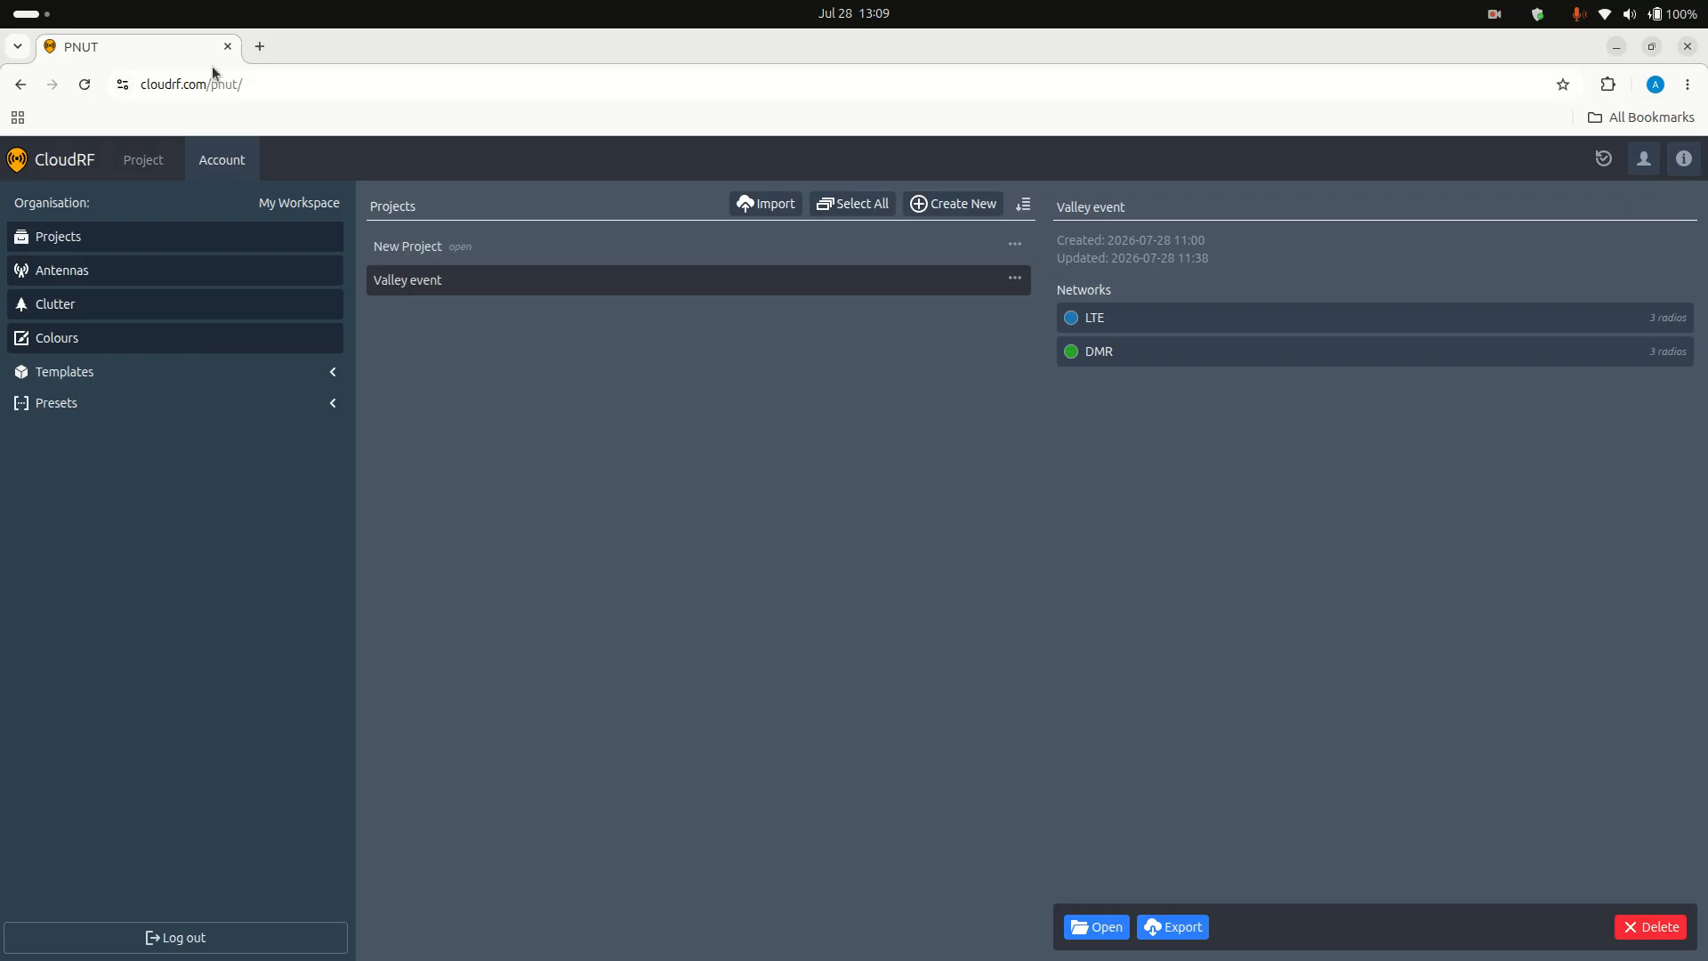
pyautogui.click(149, 158)
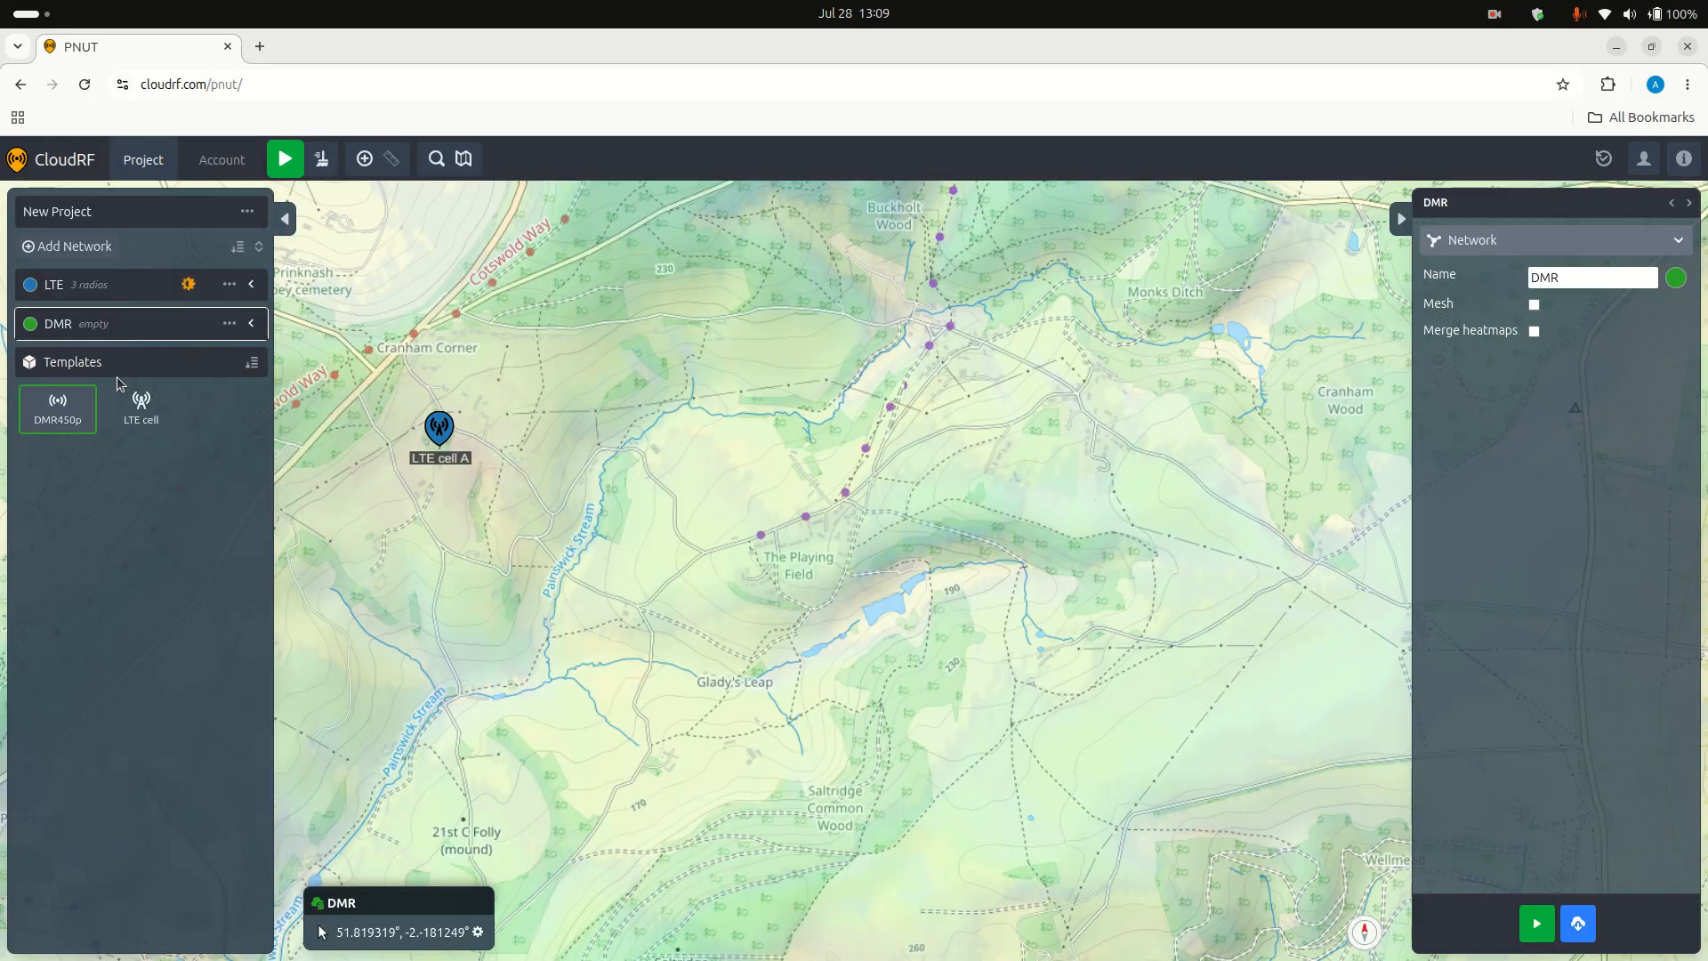
pyautogui.moveTo(57, 412)
pyautogui.mouseDown()
pyautogui.moveTo(887, 480)
pyautogui.moveTo(910, 454)
pyautogui.moveTo(910, 474)
pyautogui.mouseUp()
# Step: Add two more DMR450p radios to the DMR network, one at the 21st C Folly mound and one just north-east of Painswick
pyautogui.moveTo(457, 761); pyautogui.dragTo(966, 406)
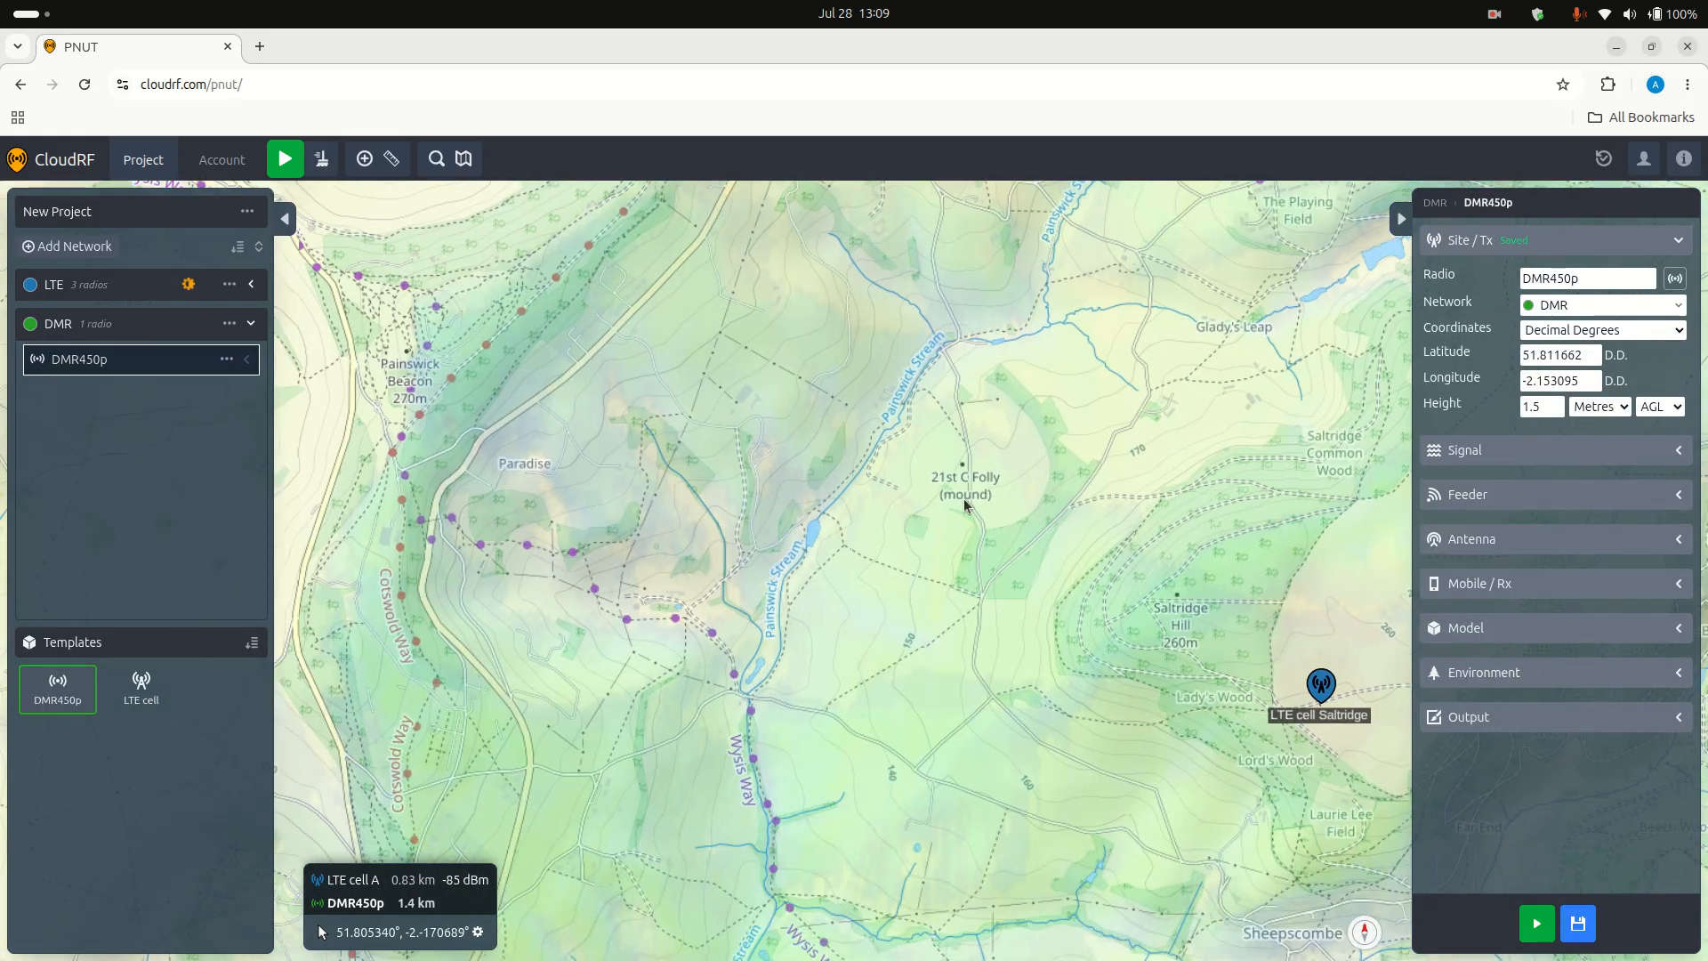
pyautogui.moveTo(69, 690); pyautogui.dragTo(966, 490)
pyautogui.moveTo(761, 858); pyautogui.dragTo(792, 446)
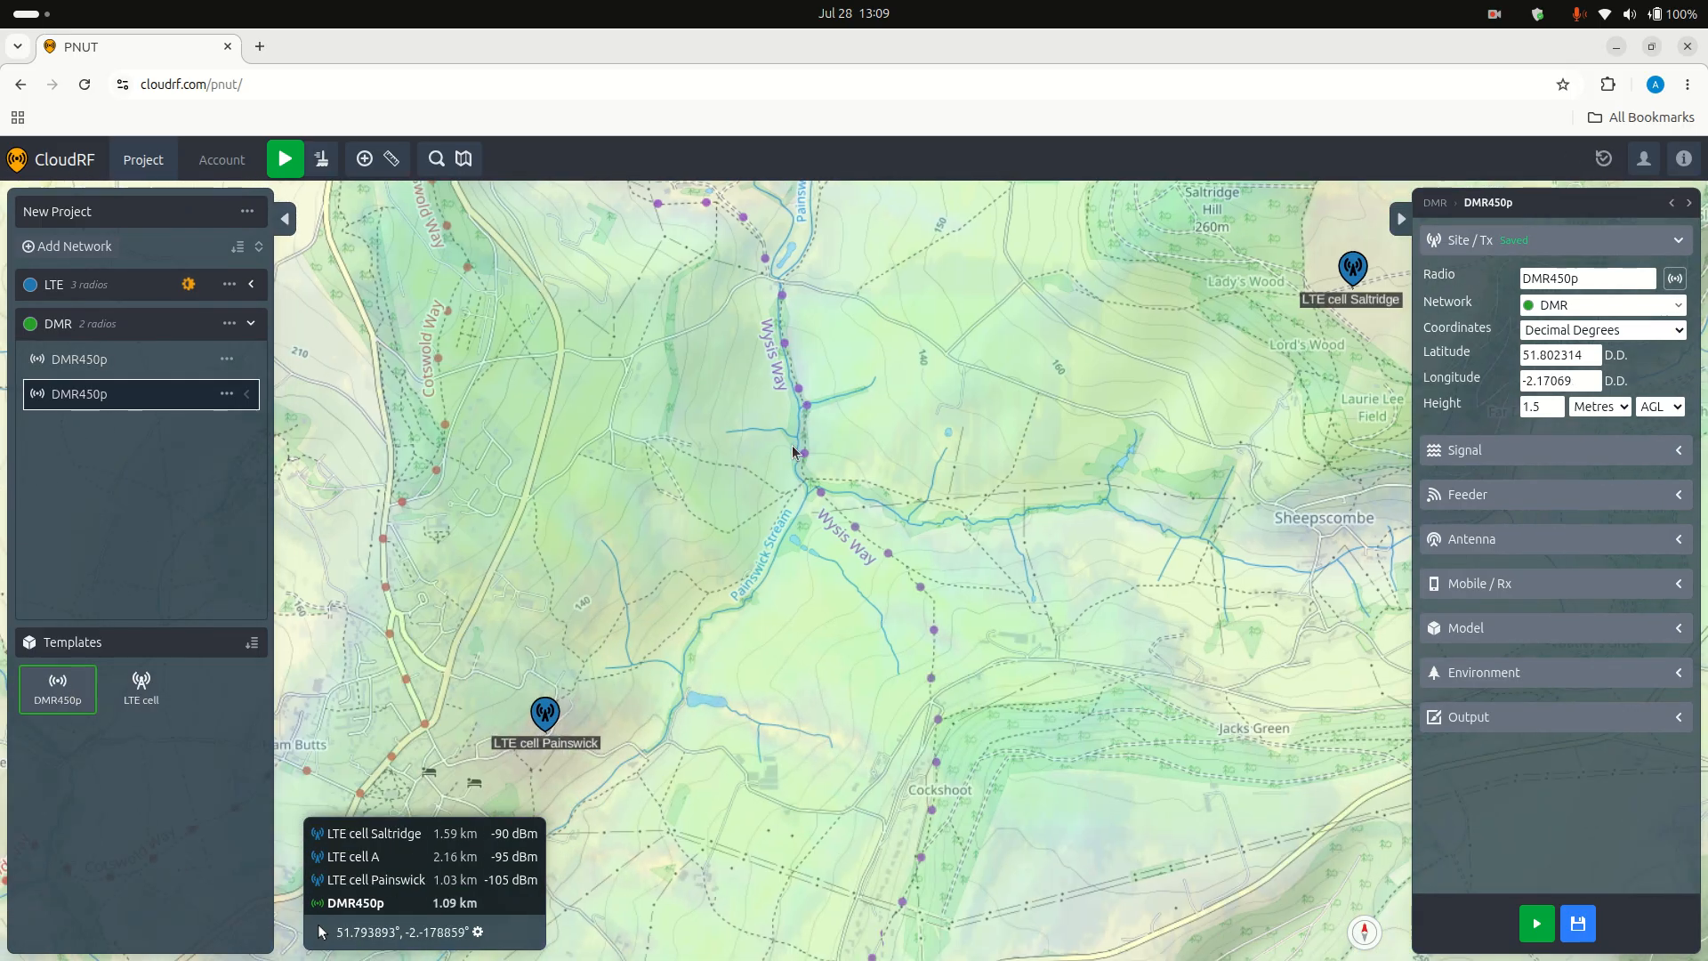
pyautogui.moveTo(759, 681); pyautogui.dragTo(953, 587)
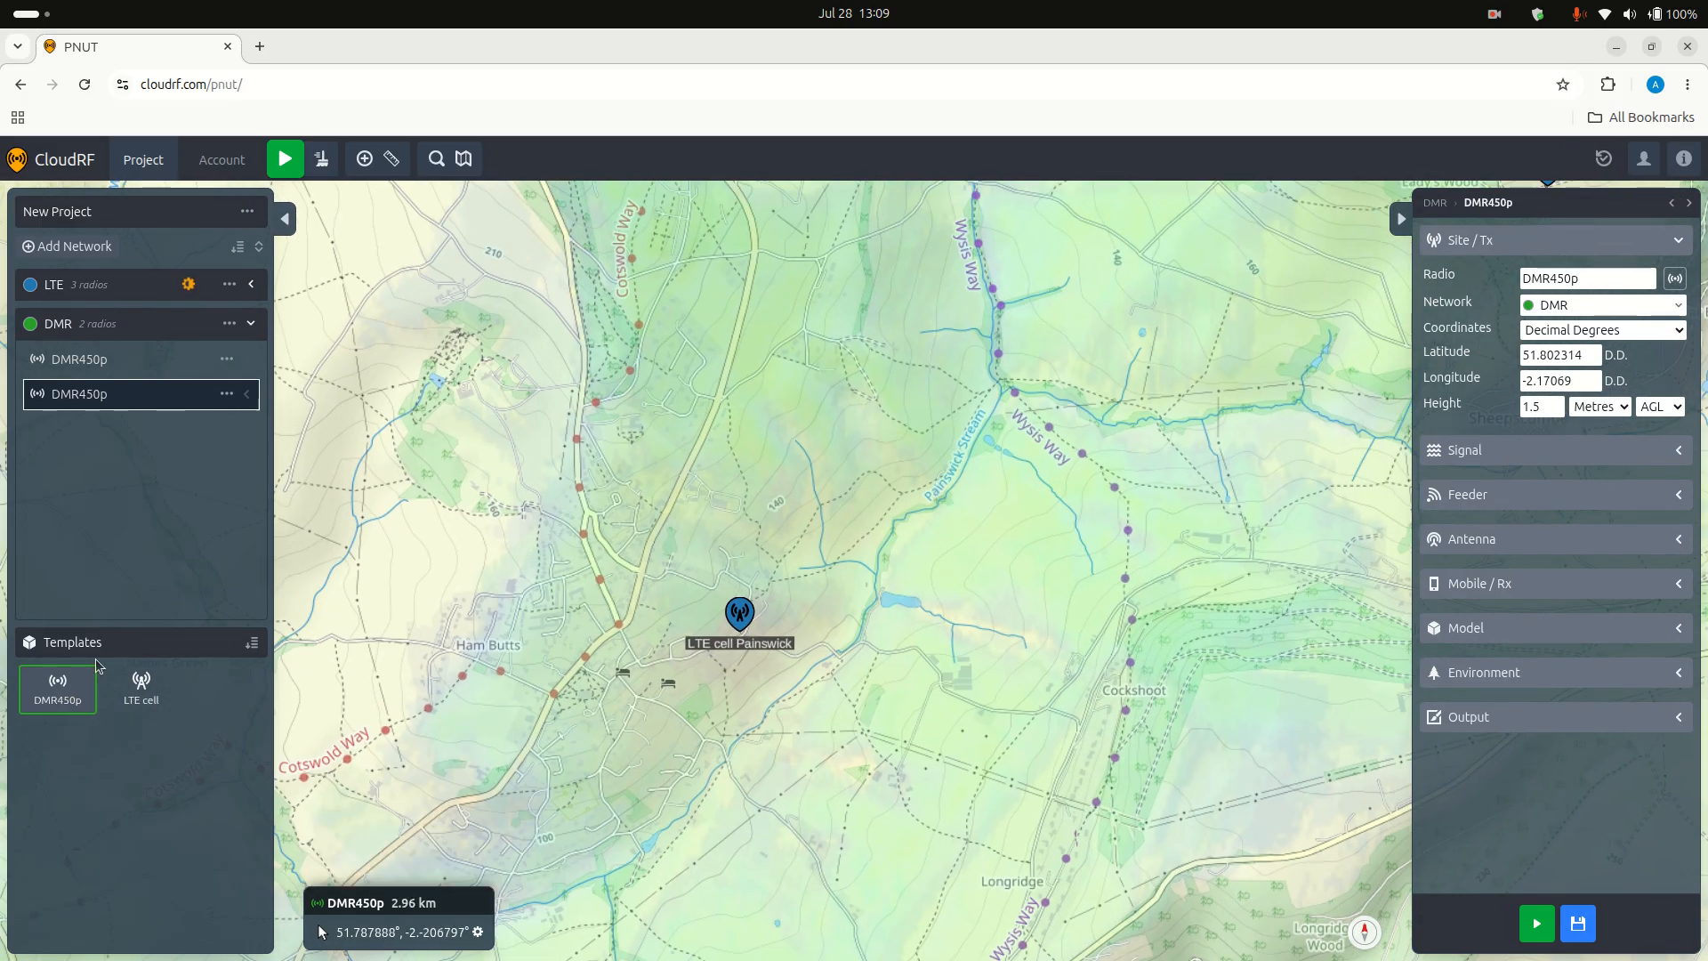
pyautogui.moveTo(53, 697)
pyautogui.mouseDown()
pyautogui.moveTo(454, 577)
pyautogui.moveTo(926, 411)
pyautogui.moveTo(939, 390)
pyautogui.moveTo(921, 401)
pyautogui.mouseUp()
pyautogui.scroll(2, 1050, 623)
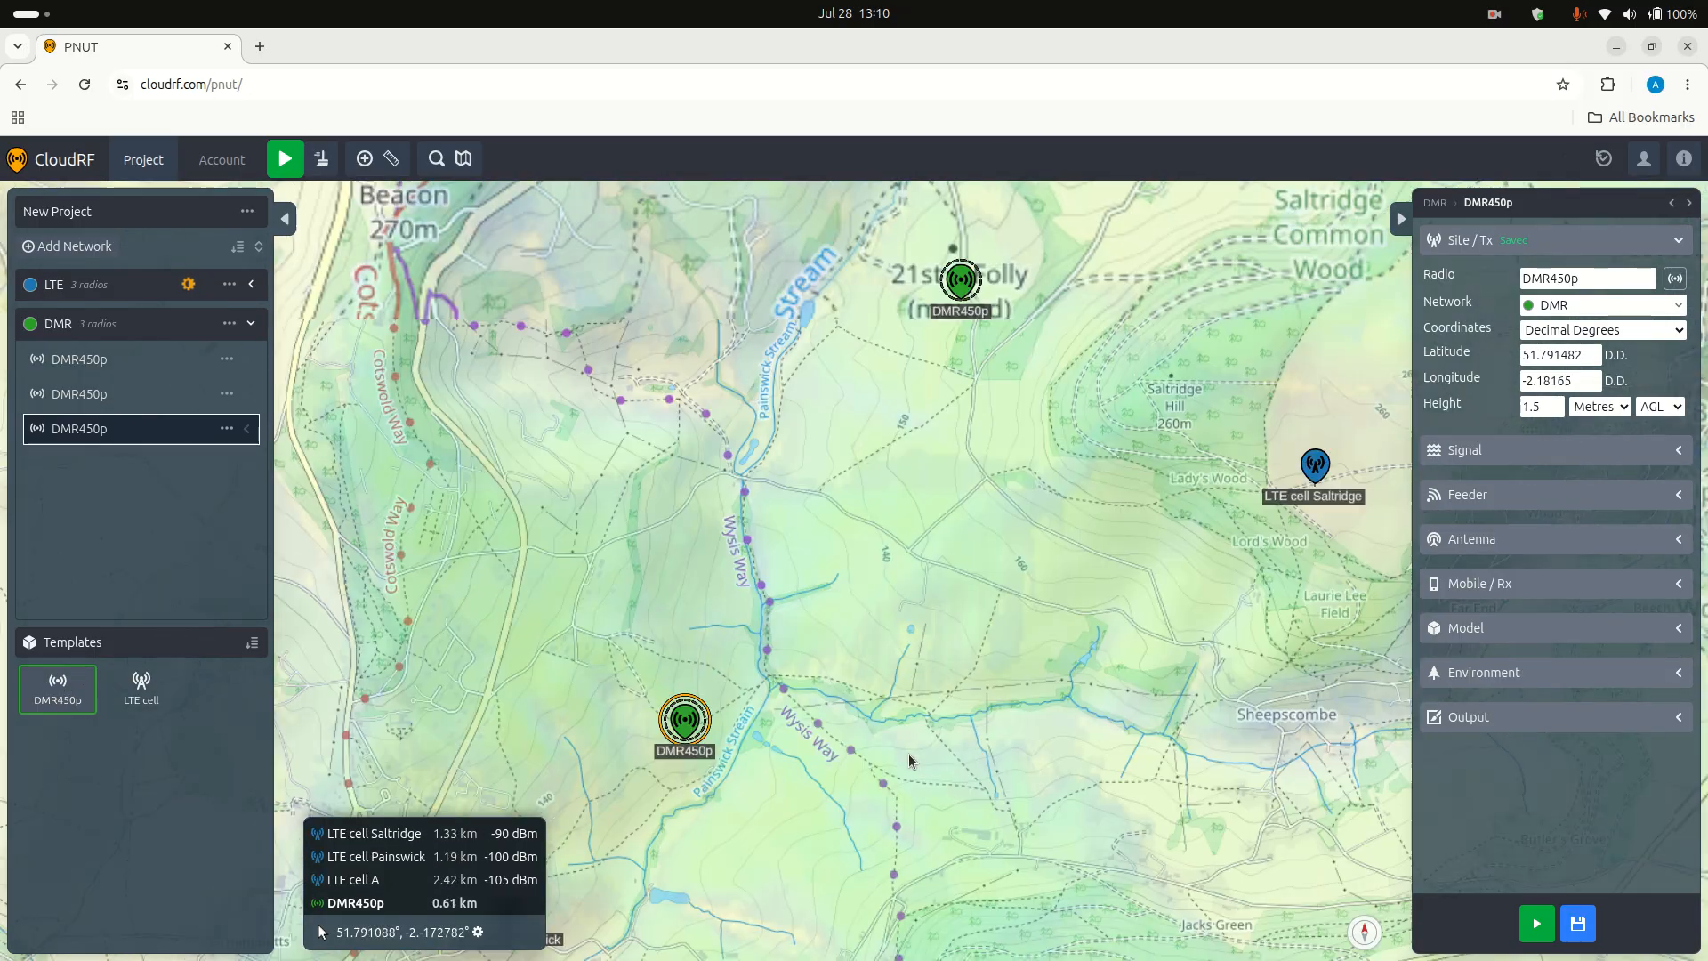
pyautogui.scroll(-2, 1050, 623)
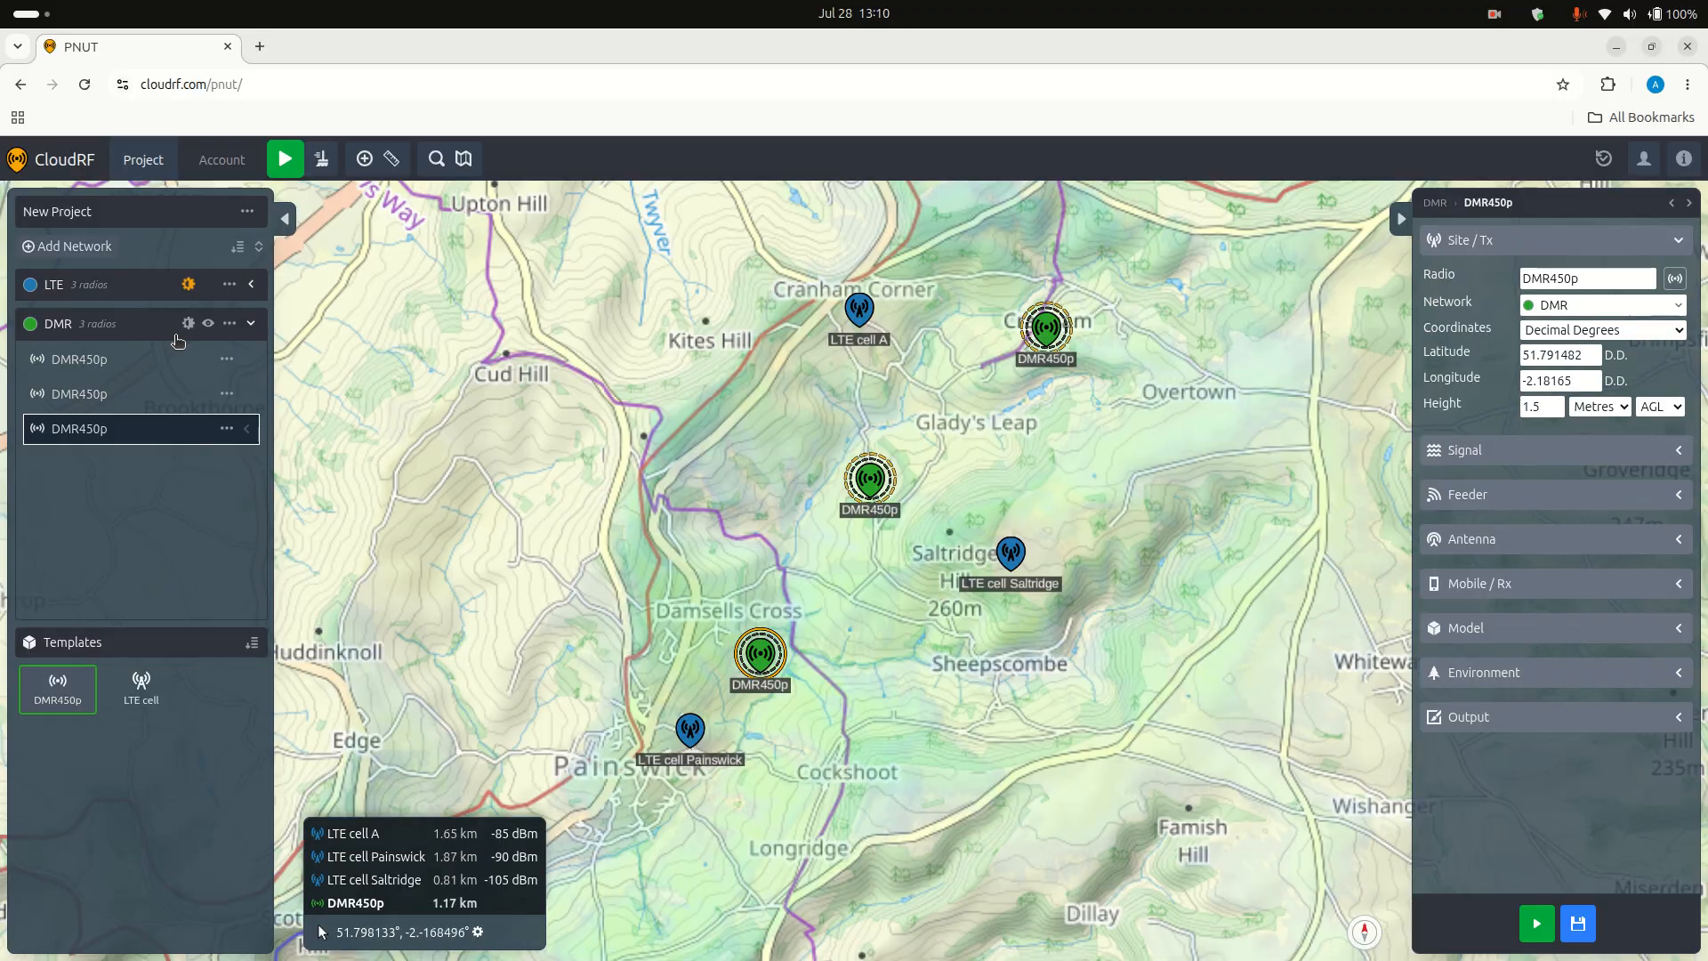
# Step: Enable Mesh and Merge heatmaps for the DMR network and set its mobile receiver height to 1 metre and receive gain to 1 dBi
pyautogui.click(122, 324)
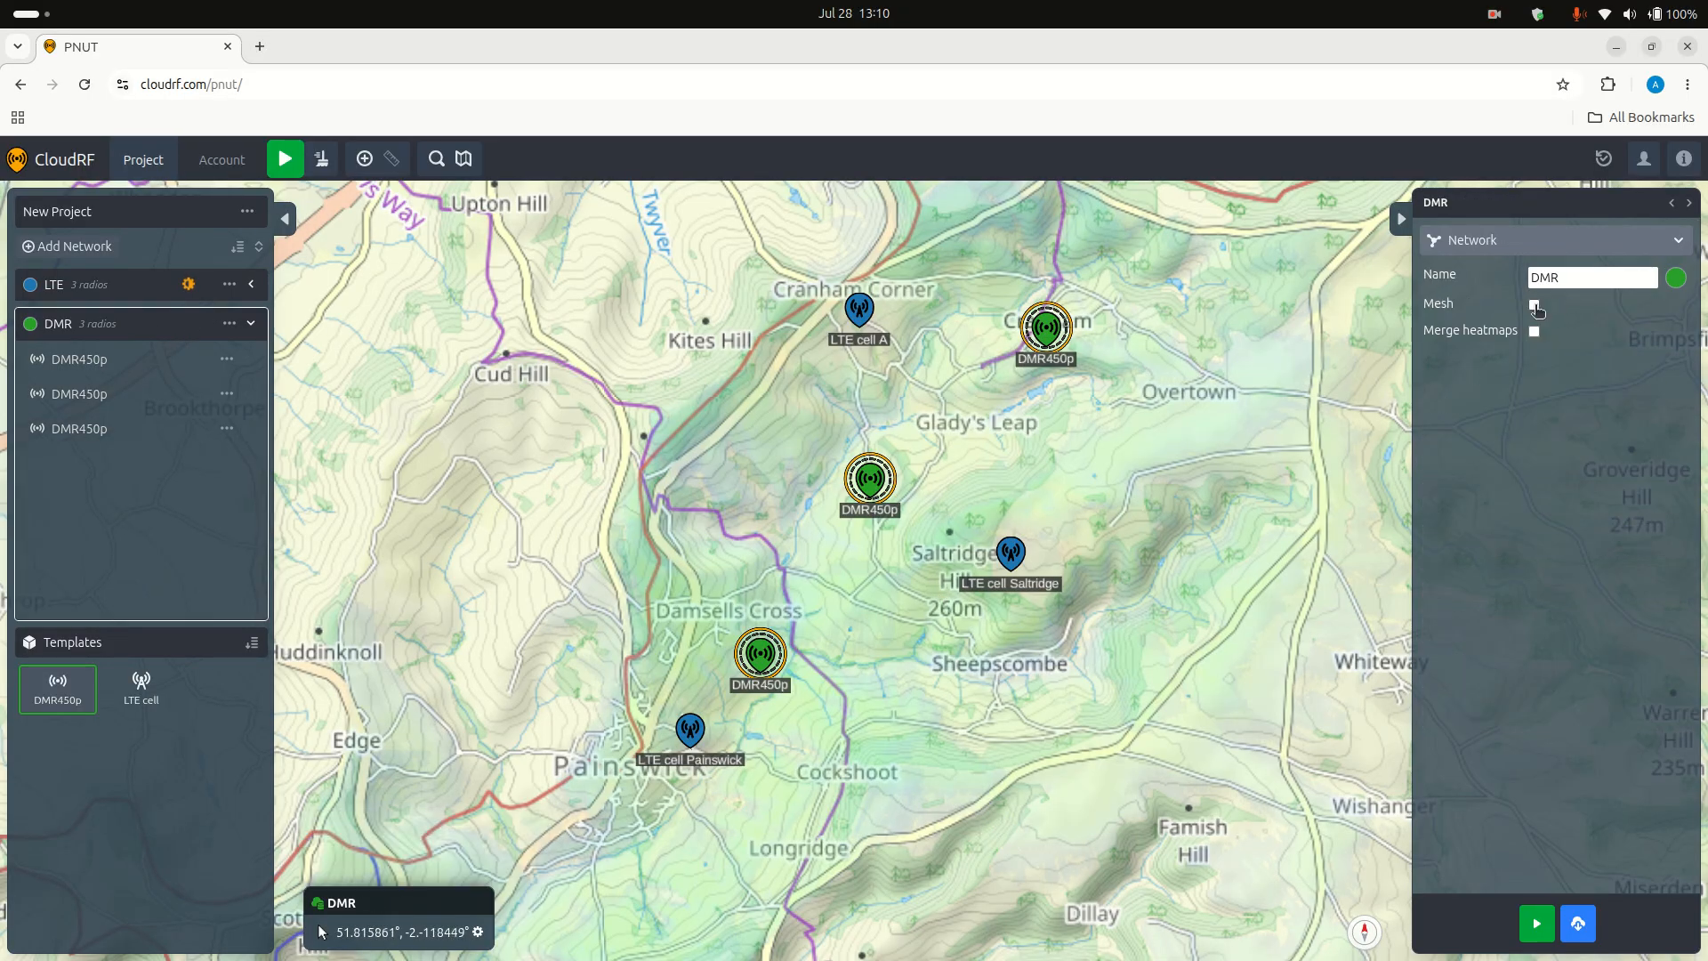
pyautogui.click(1536, 306)
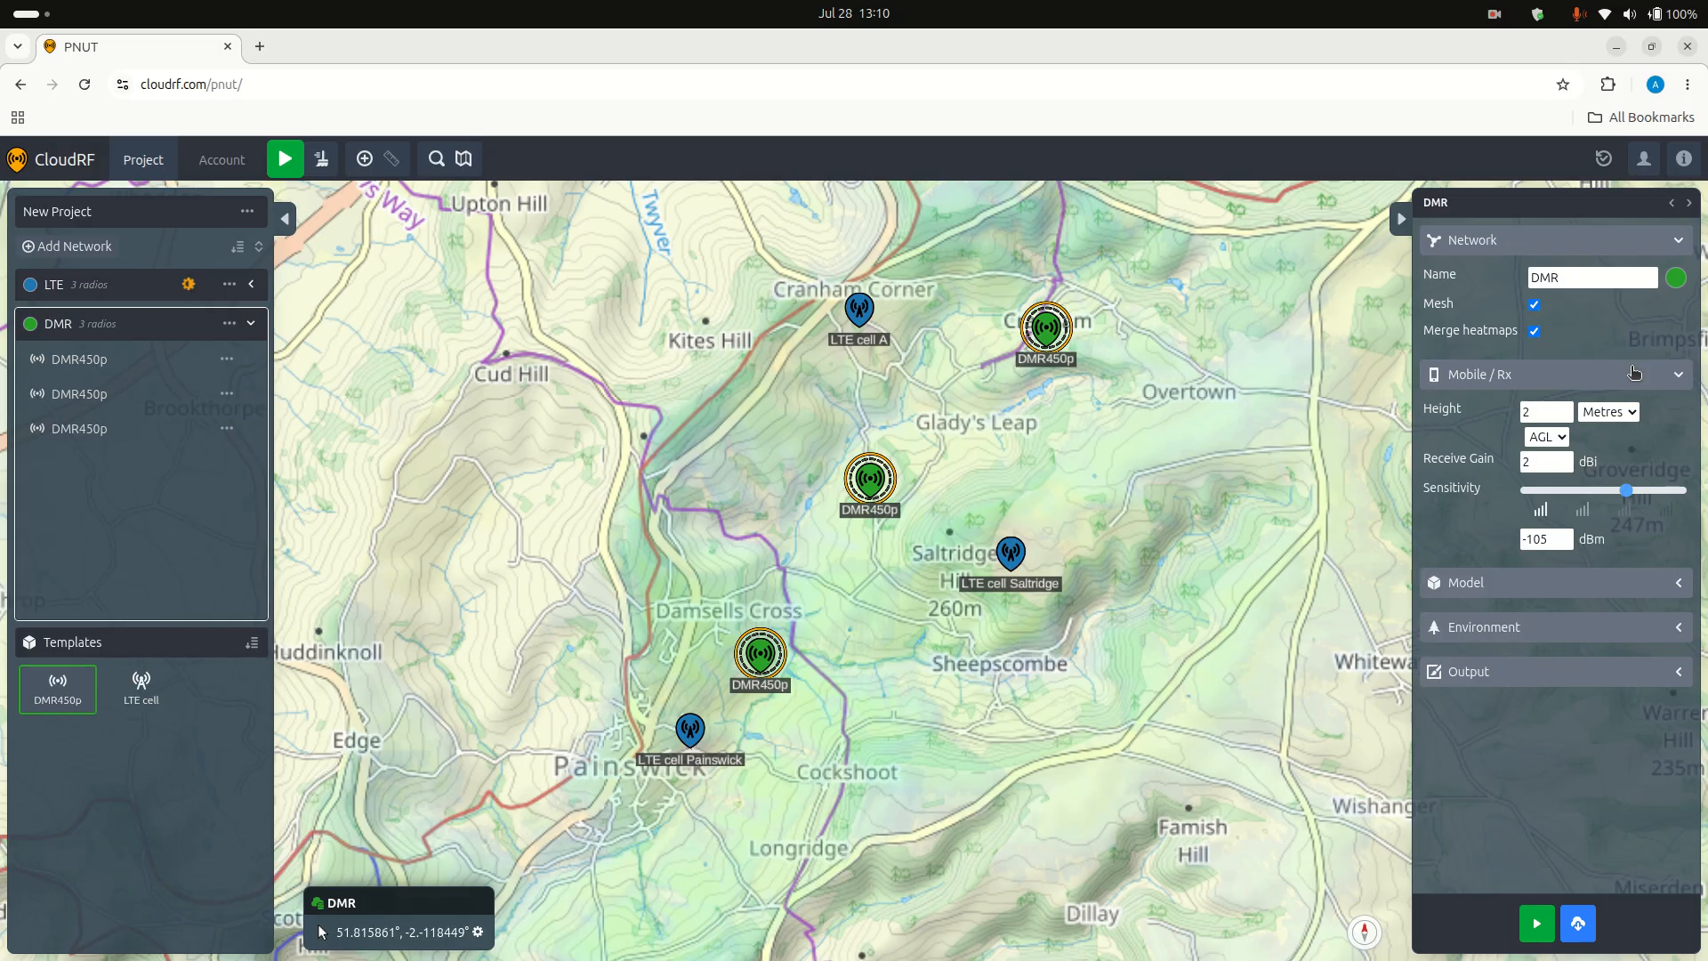
pyautogui.doubleClick(1549, 416)
pyautogui.write('1')
pyautogui.doubleClick(1546, 462)
pyautogui.write('1')
pyautogui.click(1551, 369)
# Step: Calculate the DMR network's merged heatmap and mesh links, and inspect the coverage and the links between its three radios
pyautogui.click(1537, 924)
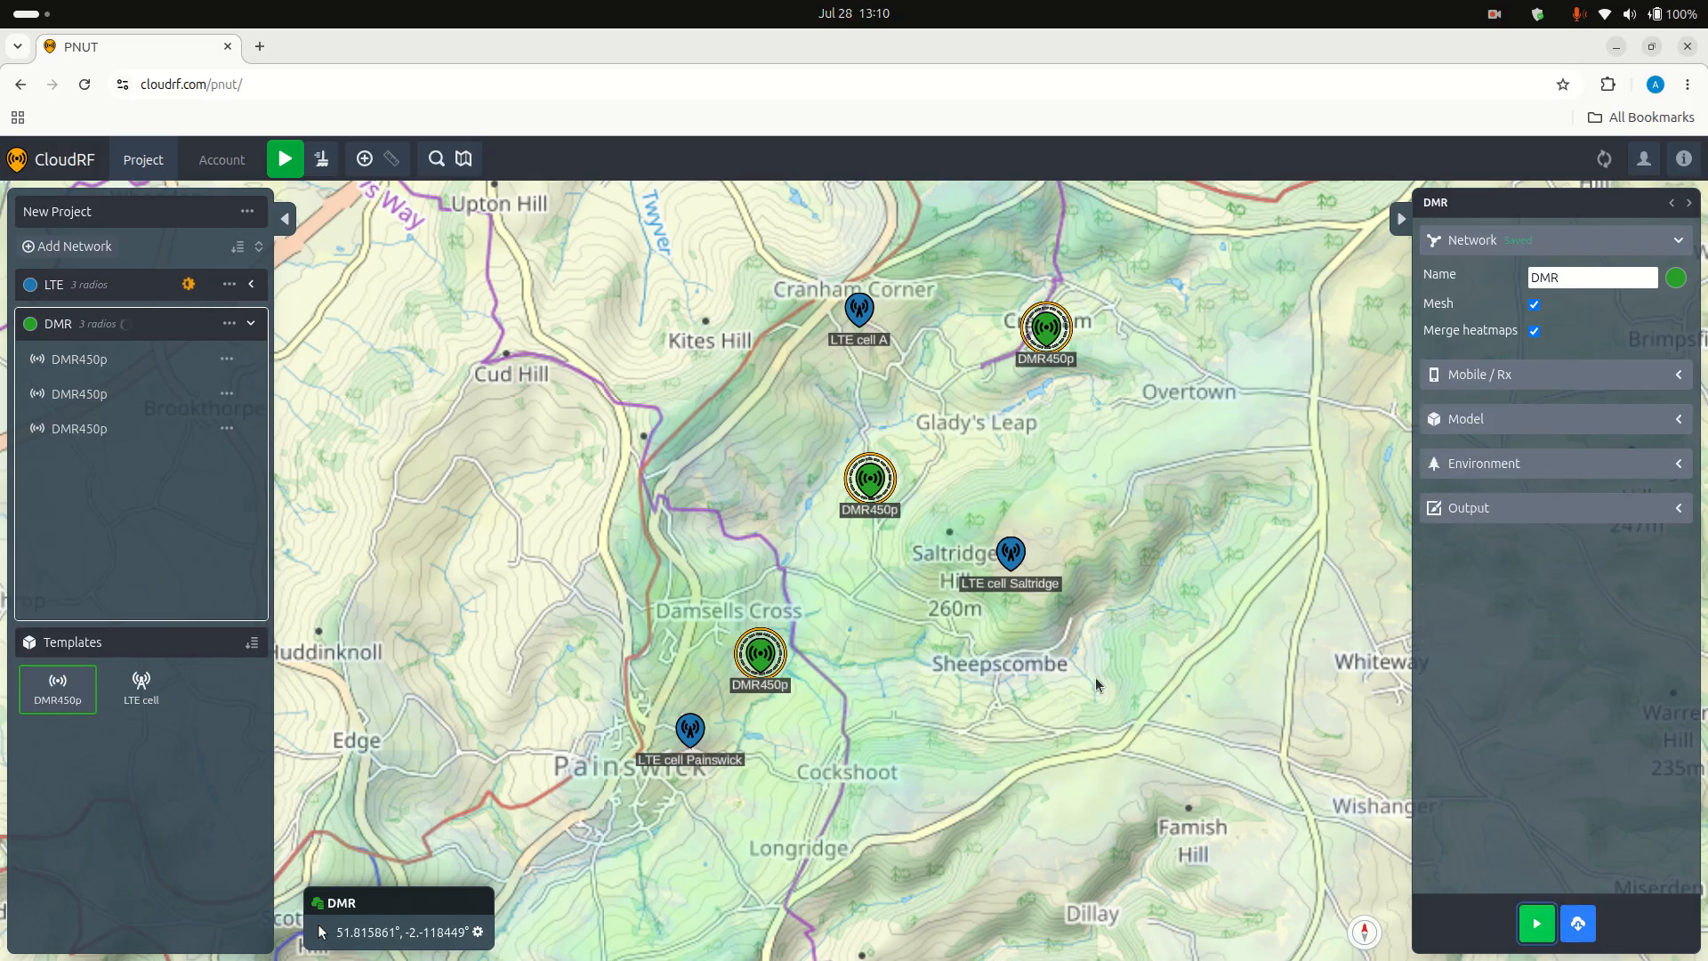
pyautogui.scroll(2, 870, 479)
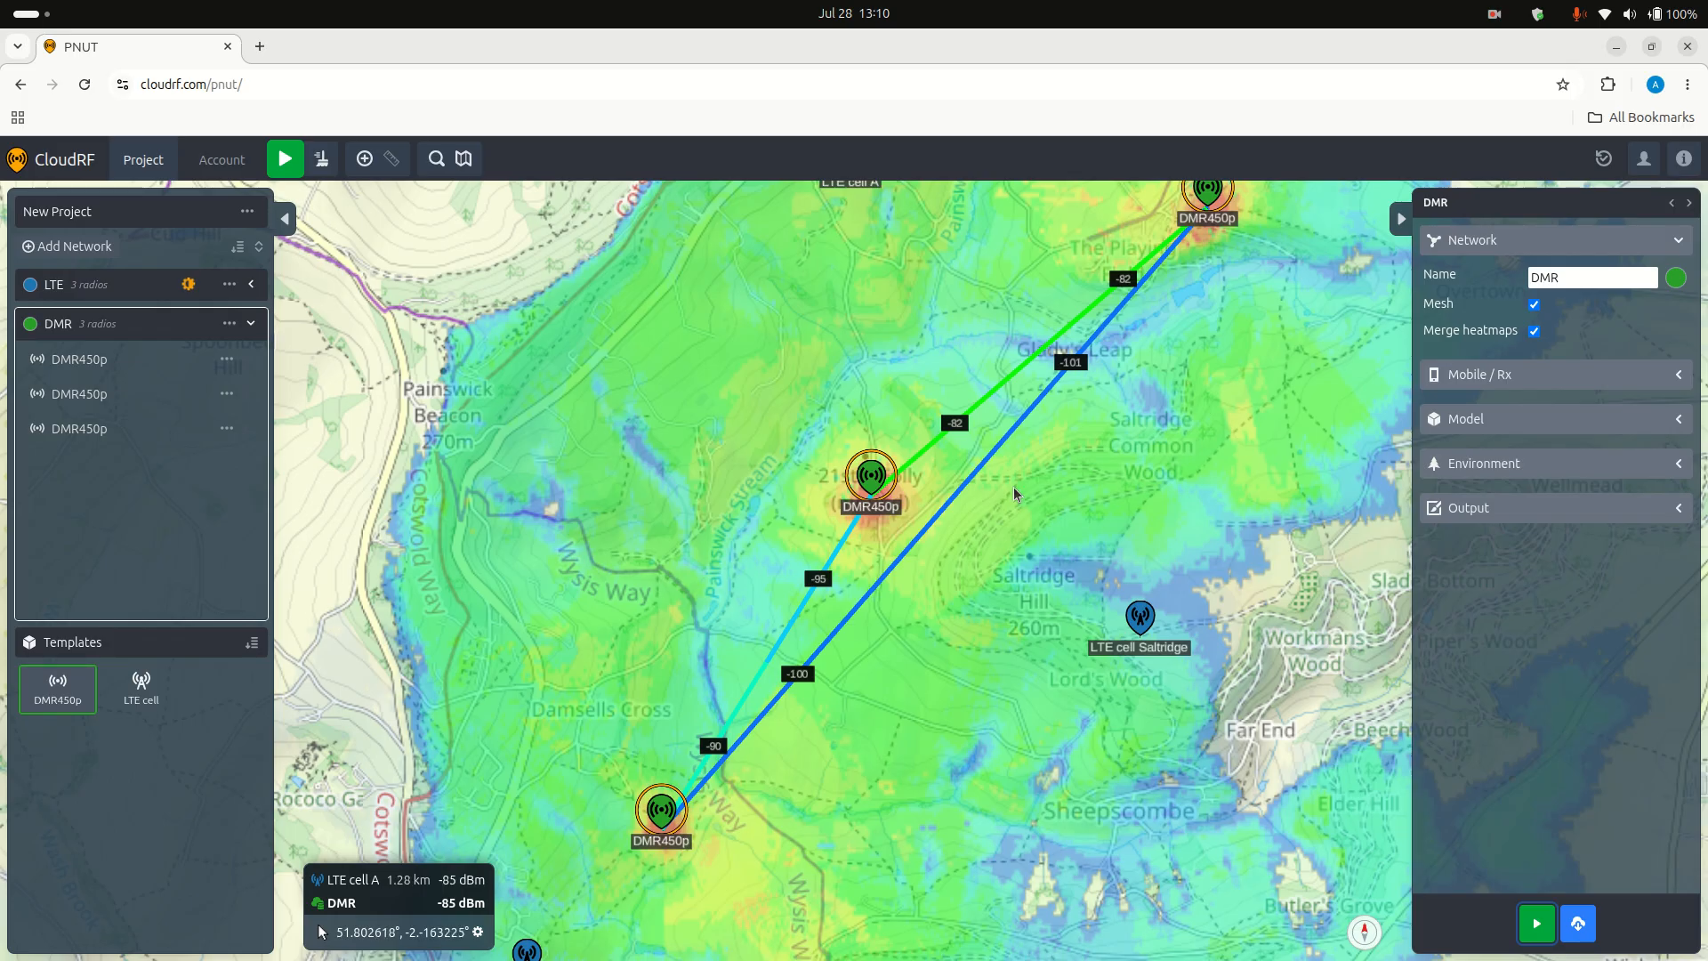
pyautogui.scroll(-2, 1015, 495)
pyautogui.moveTo(1073, 489); pyautogui.dragTo(958, 496)
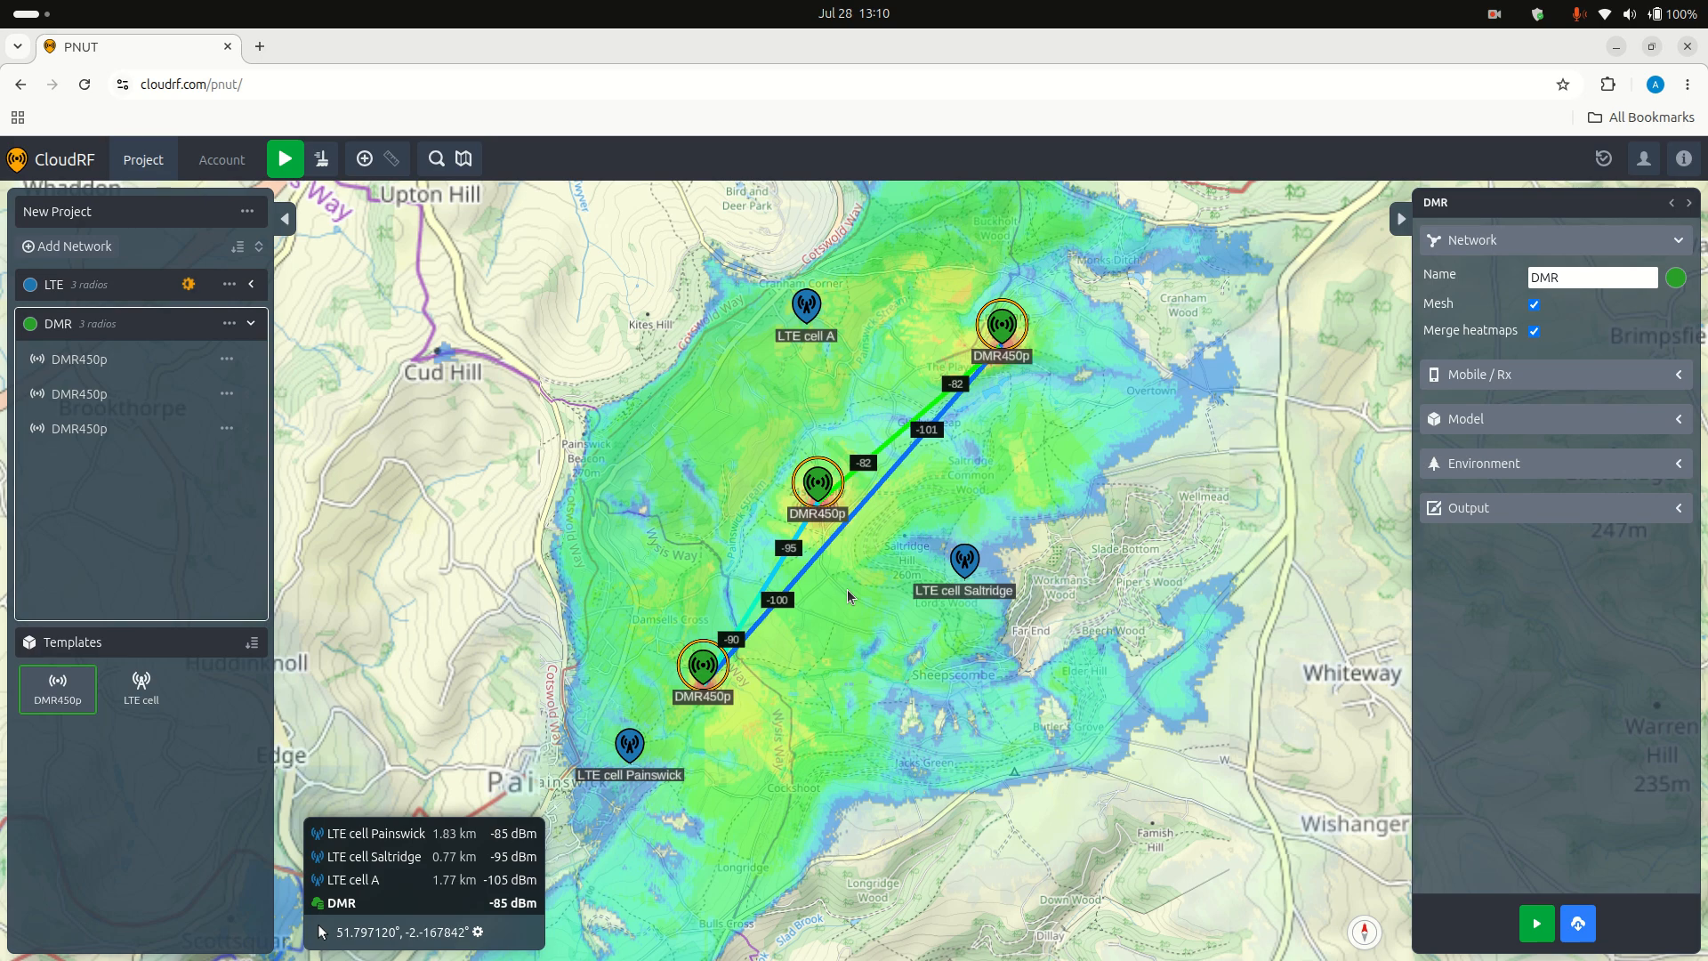
pyautogui.scroll(2, 879, 654)
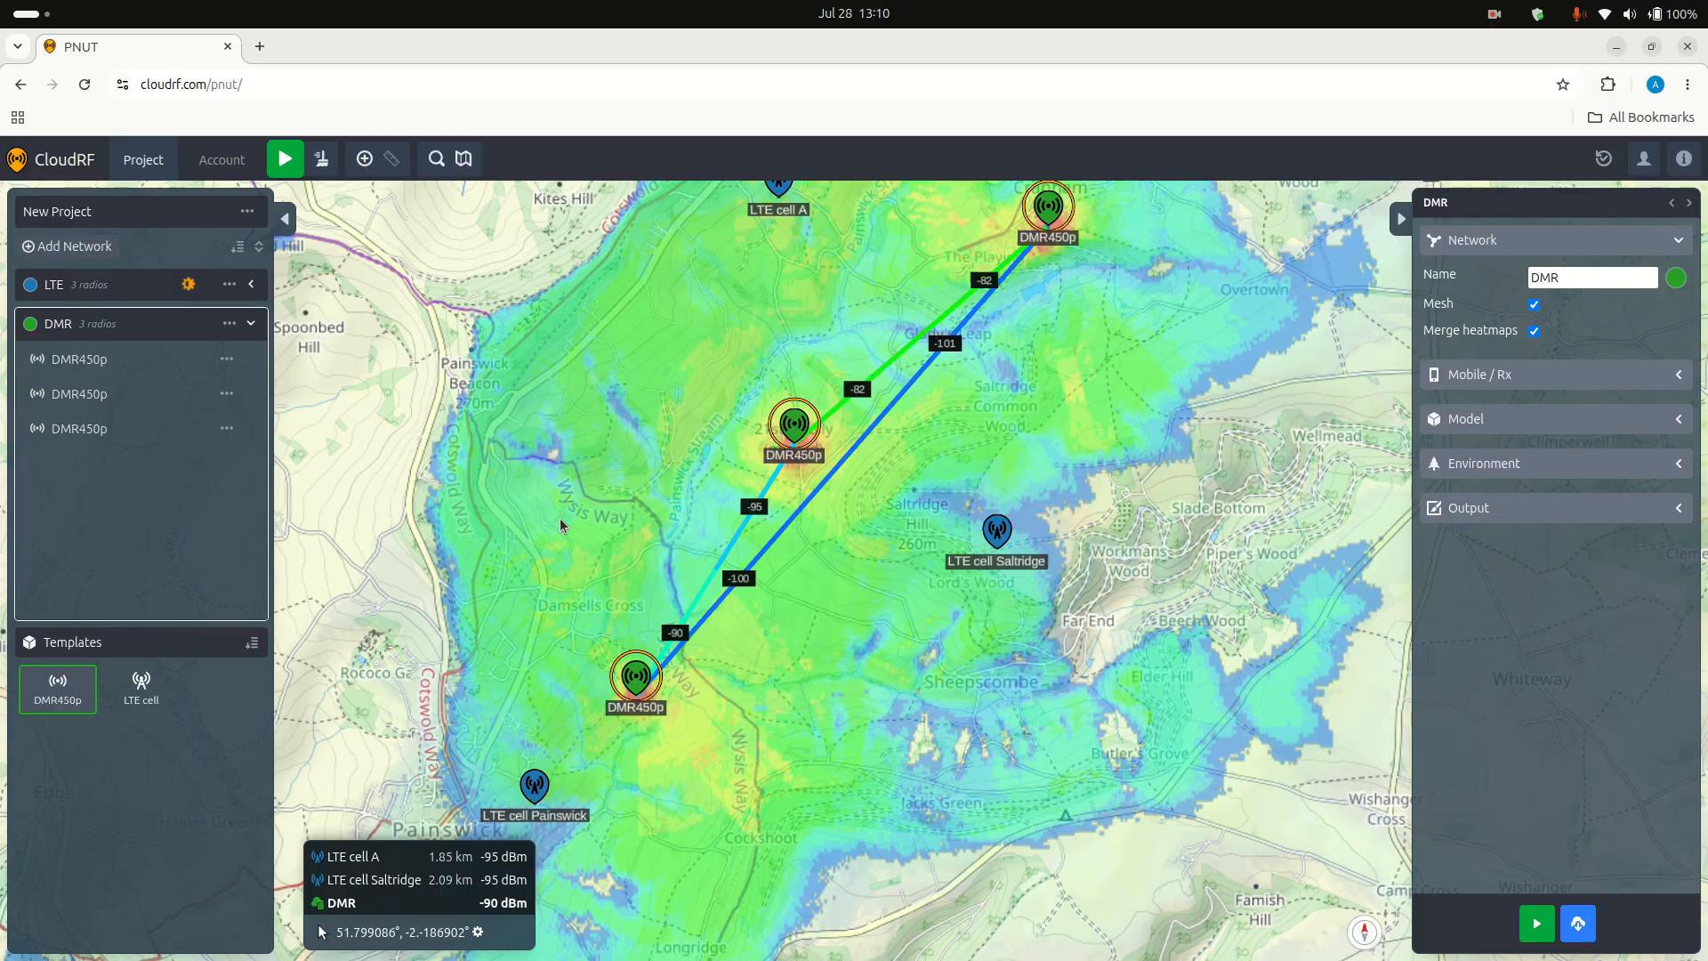
# Step: Lower the opacity of the DMR network's heatmap until it is almost transparent over the base map
pyautogui.moveTo(91, 324)
pyautogui.click(188, 326)
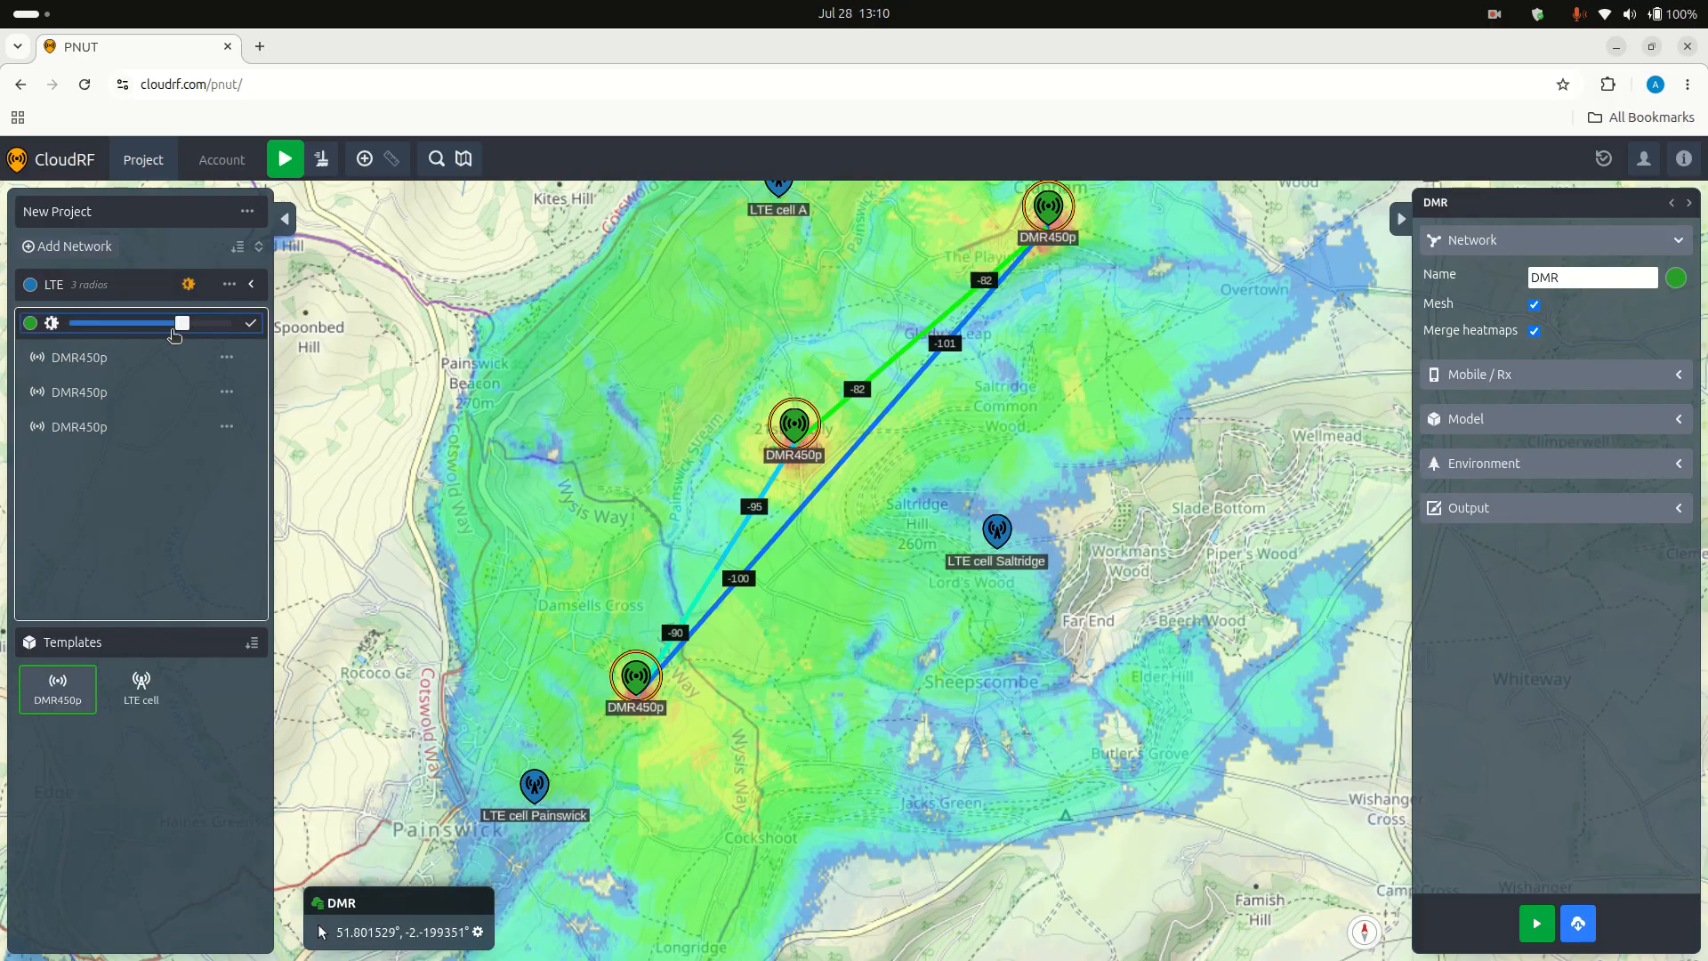
pyautogui.moveTo(181, 326); pyautogui.dragTo(82, 326)
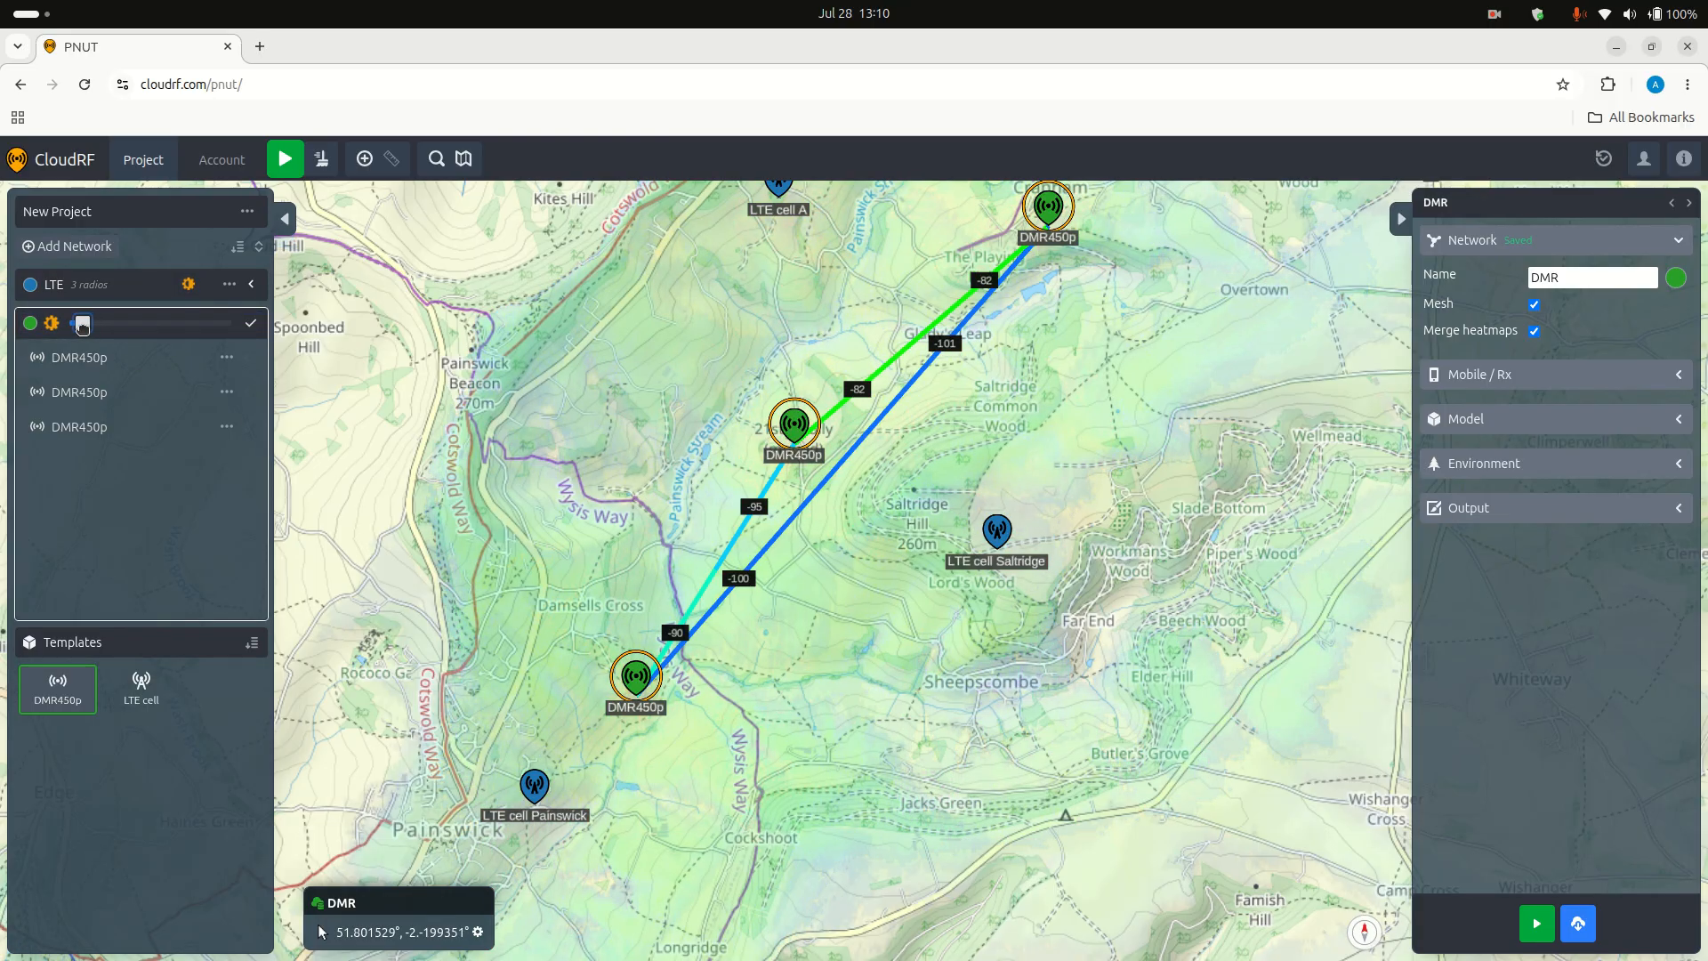
pyautogui.click(251, 323)
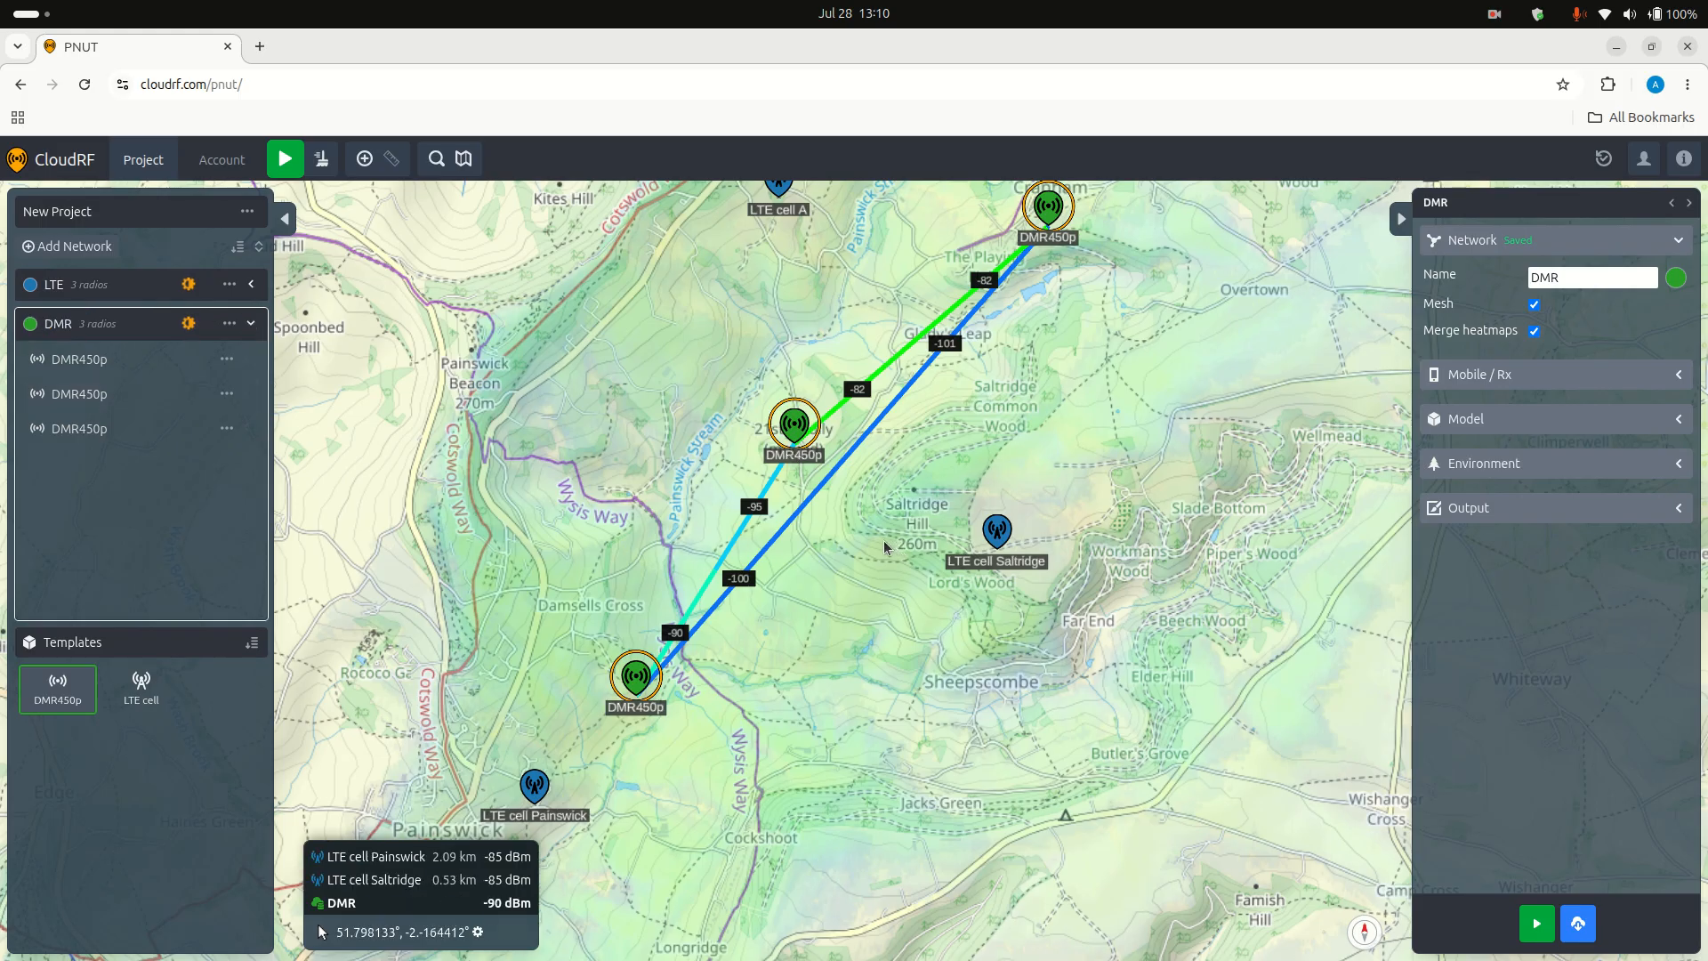
# Step: Collapse the DMR network's radio list and switch the map imagery to Satellite (Google)
pyautogui.scroll(-2, 885, 547)
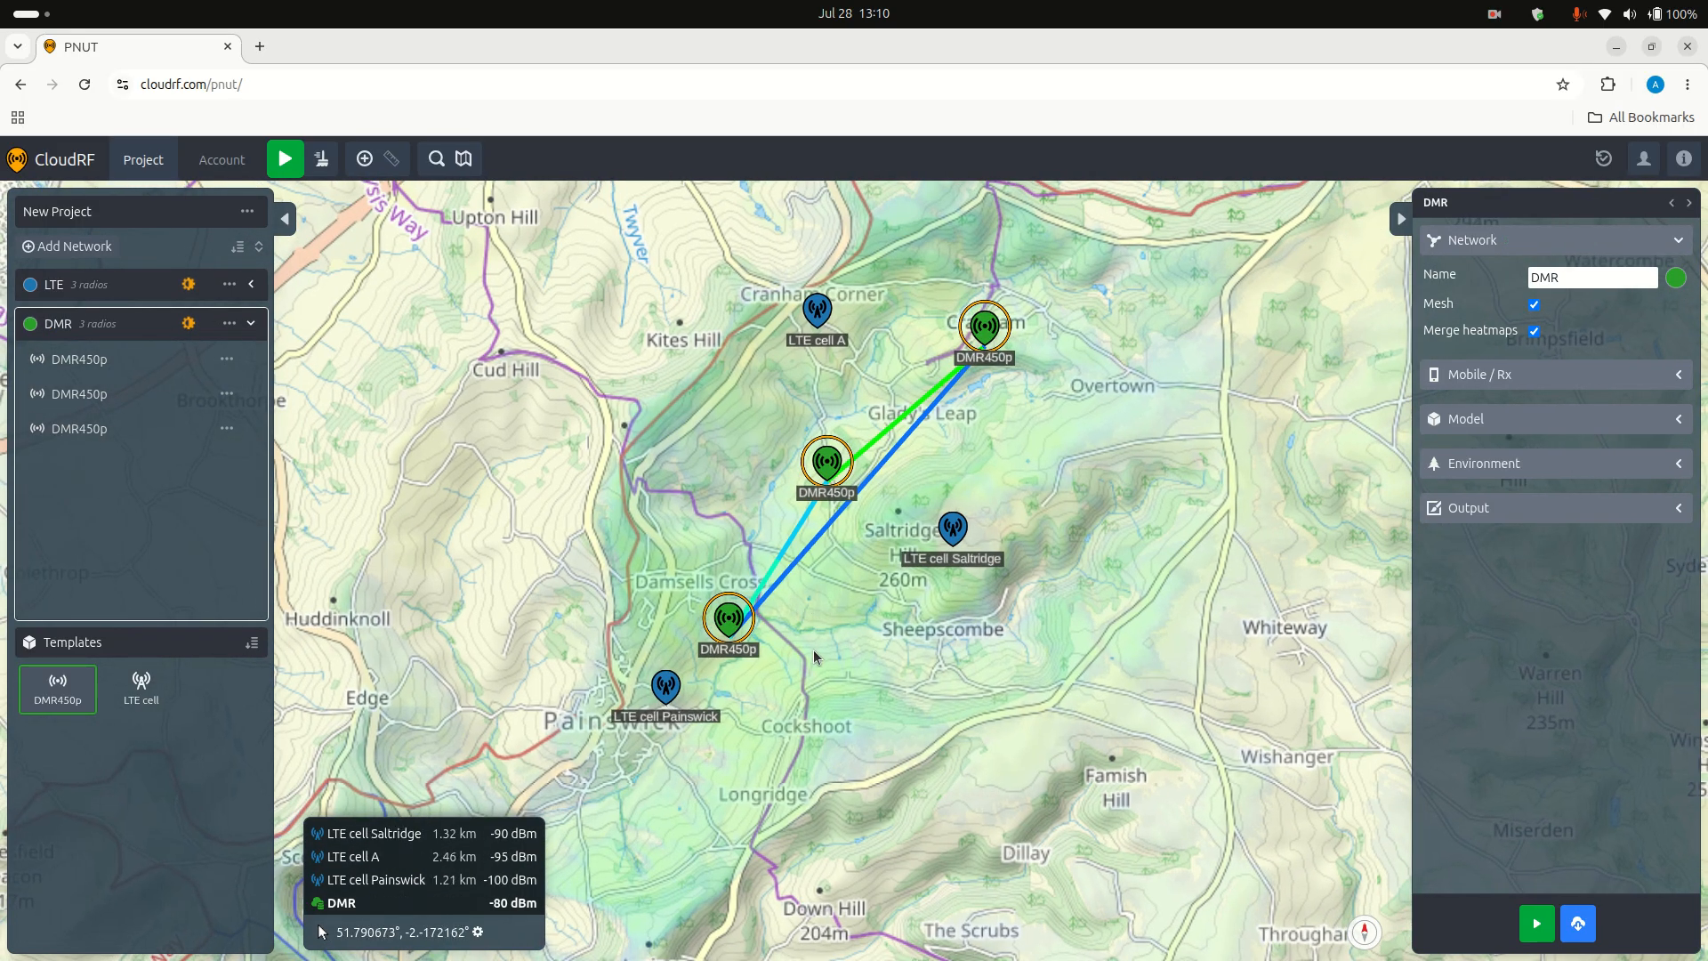
pyautogui.scroll(2, 807, 650)
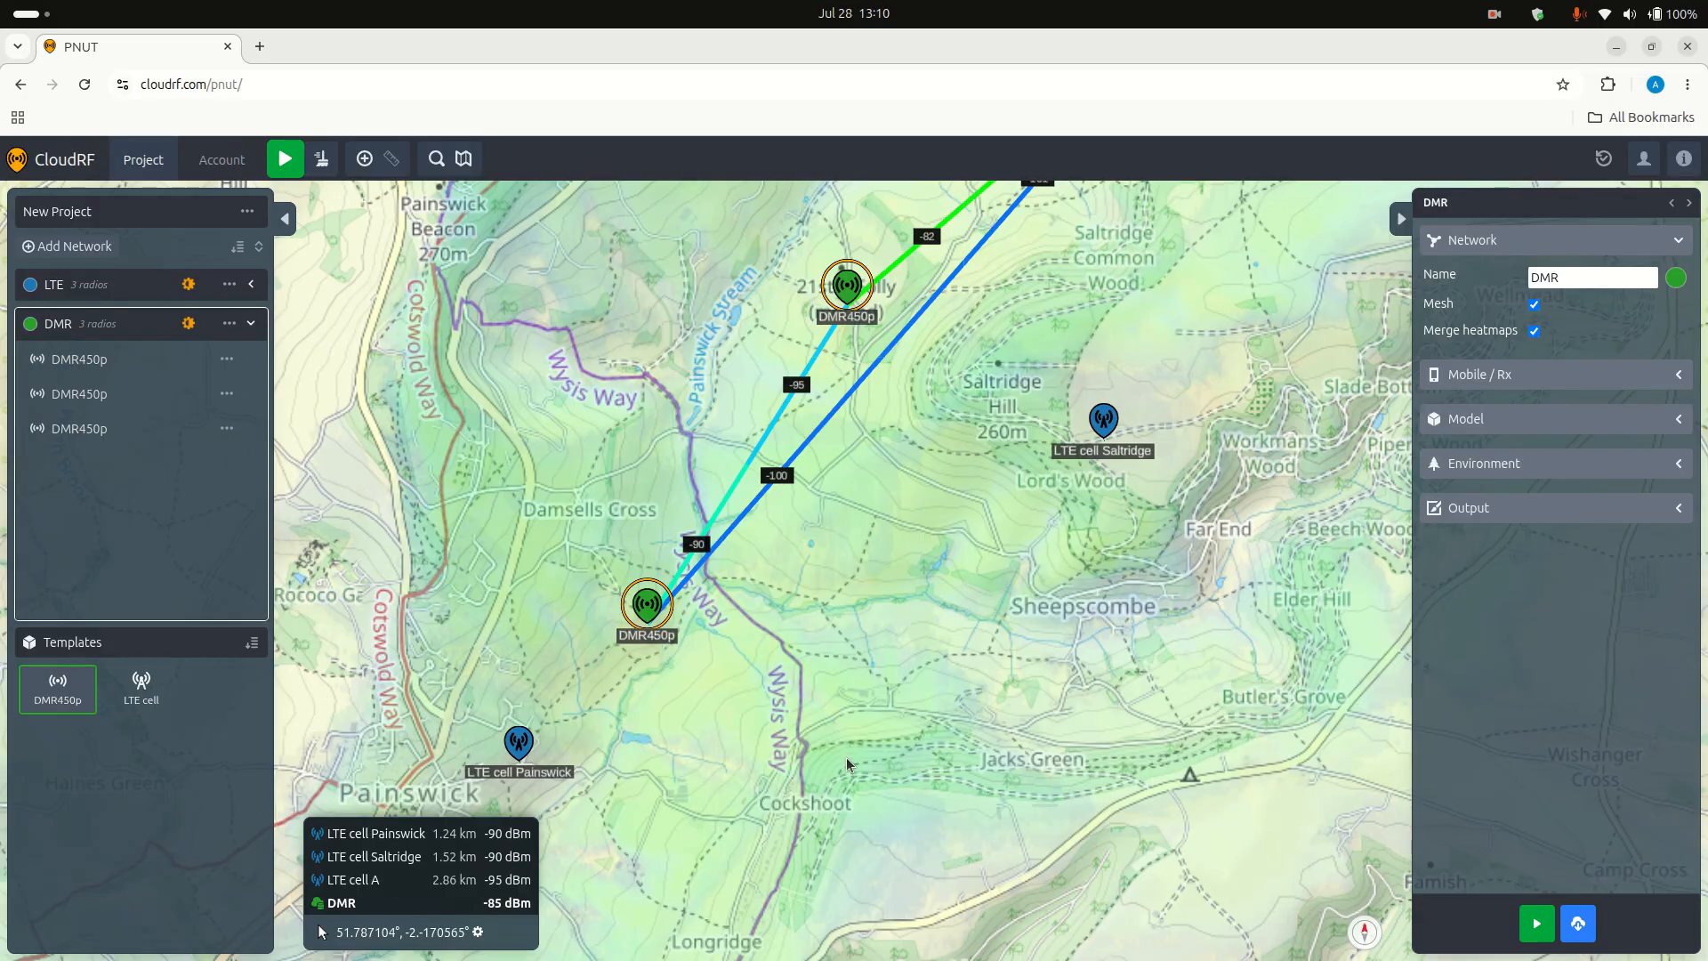
pyautogui.scroll(-2, 847, 658)
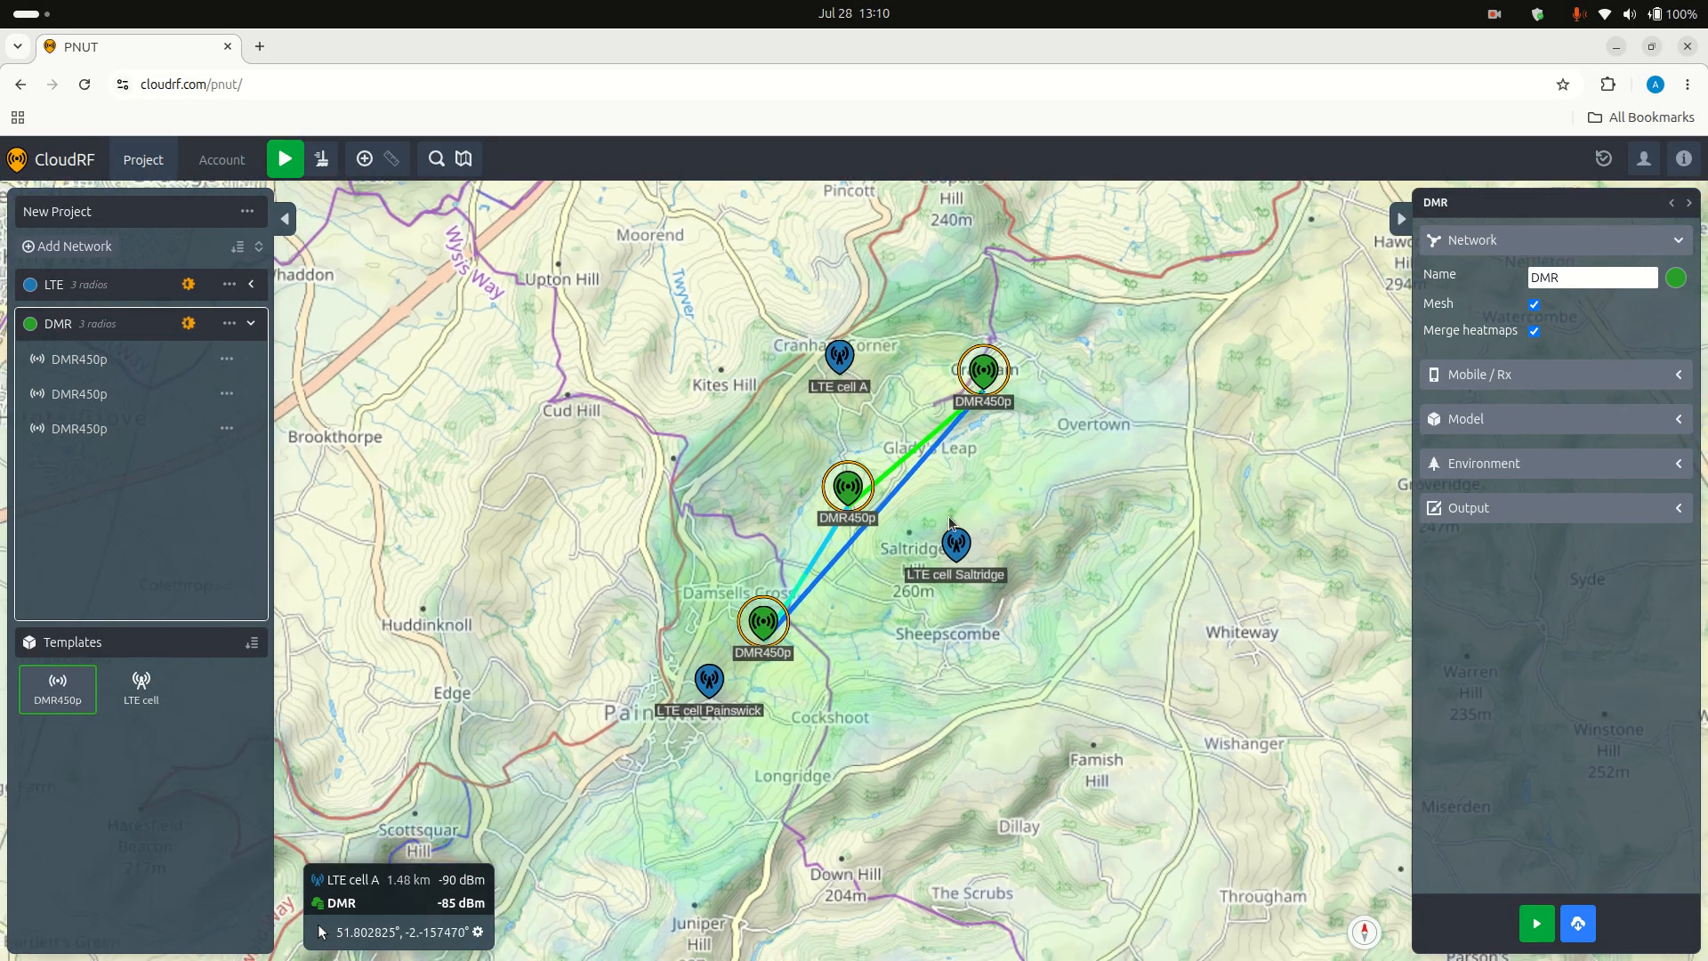
pyautogui.scroll(1, 859, 666)
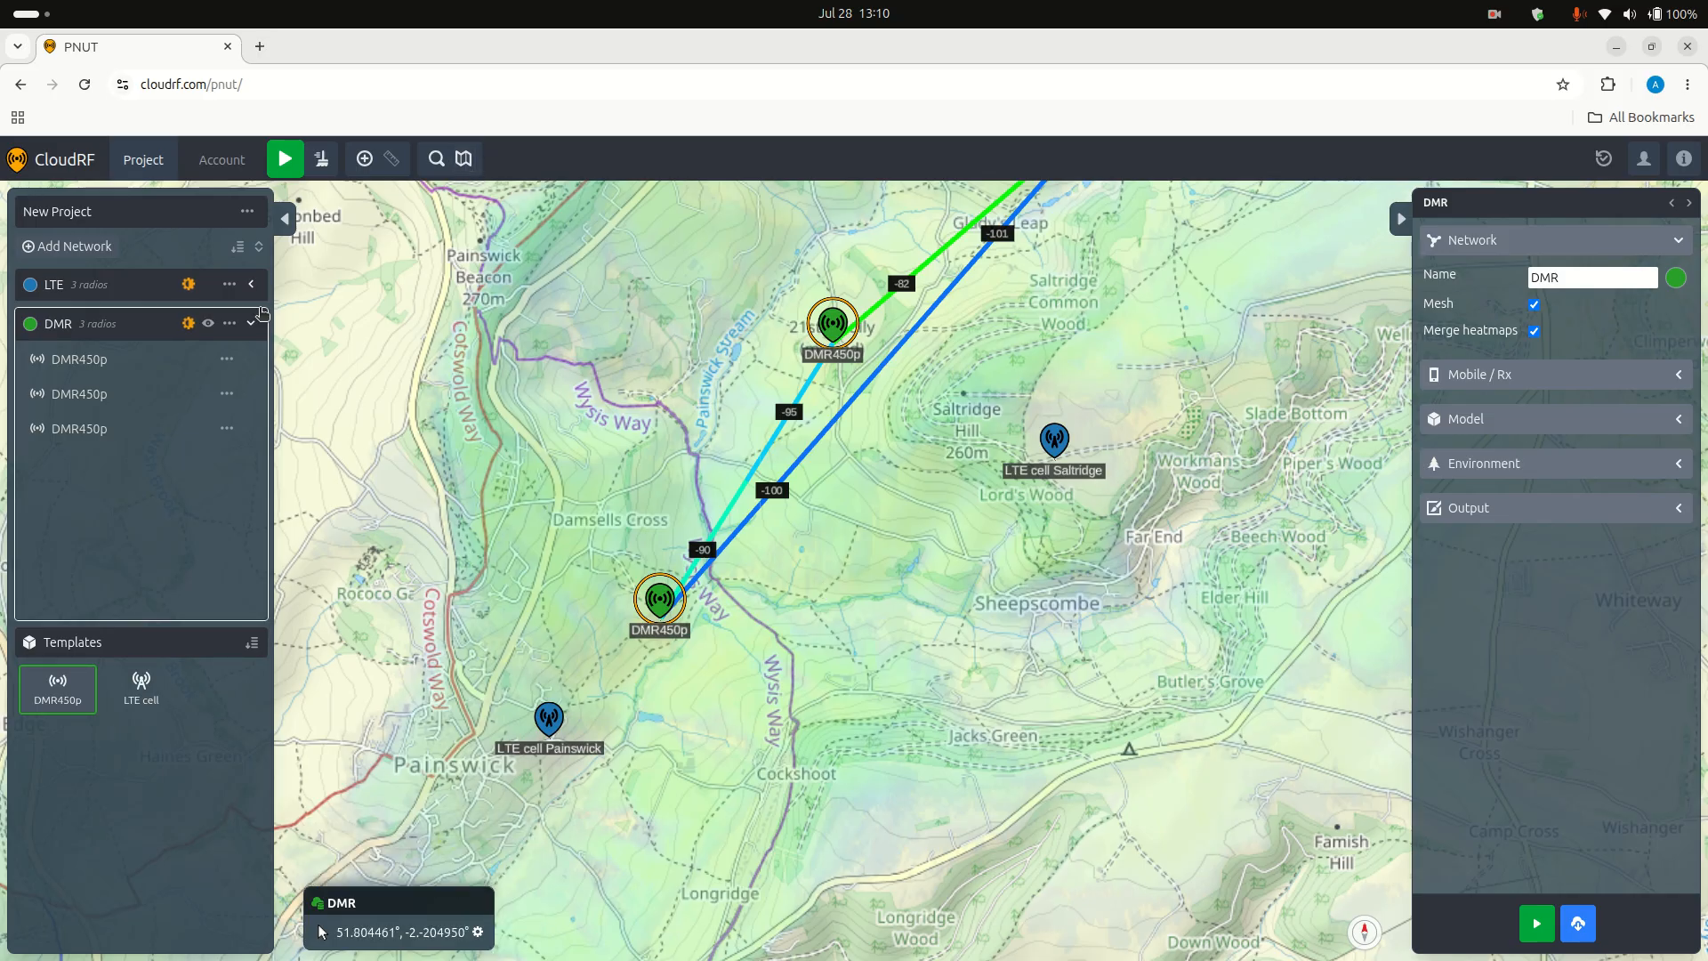
pyautogui.click(251, 323)
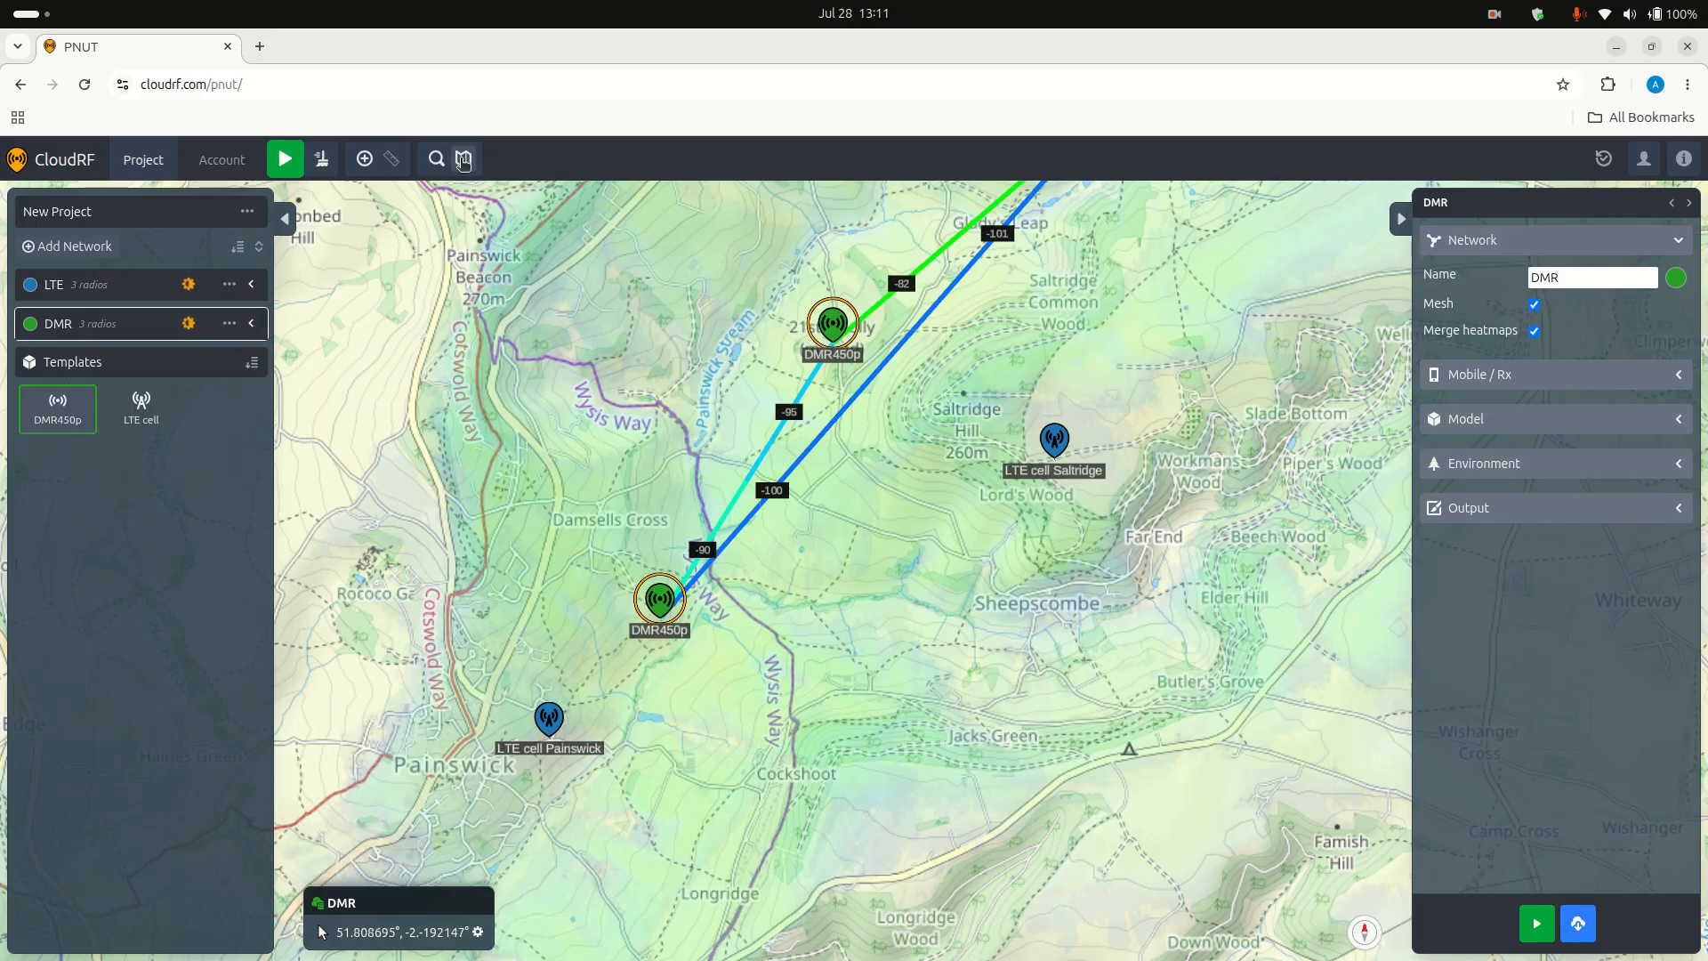
pyautogui.click(464, 158)
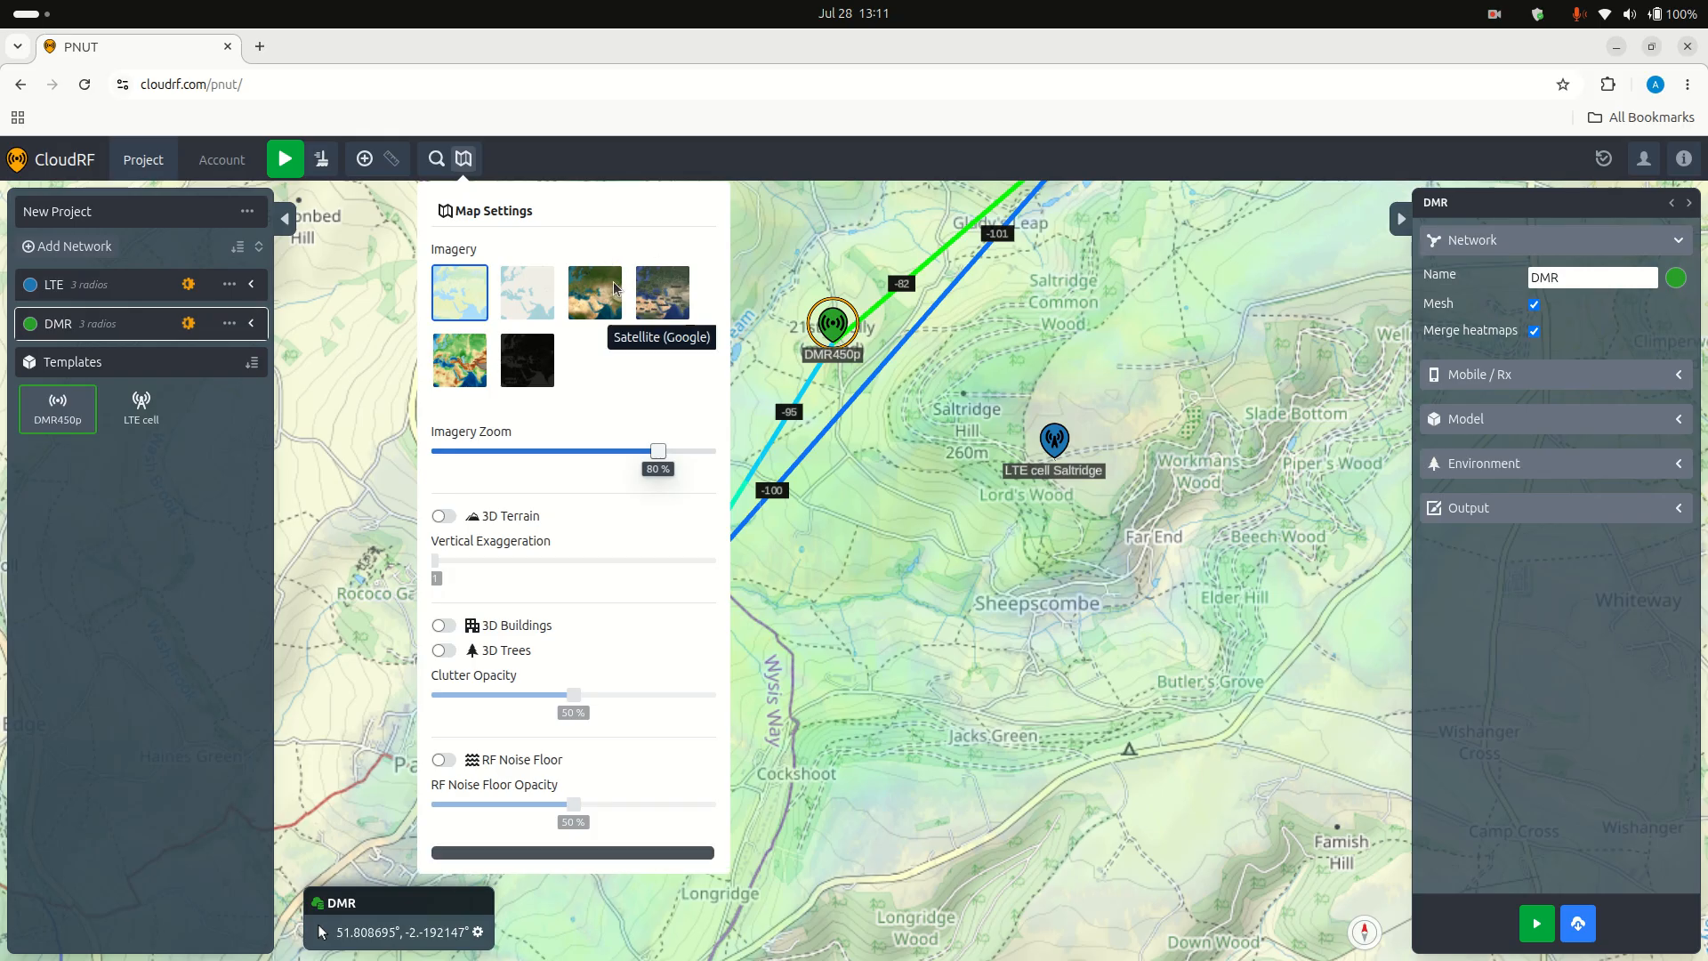
pyautogui.click(596, 302)
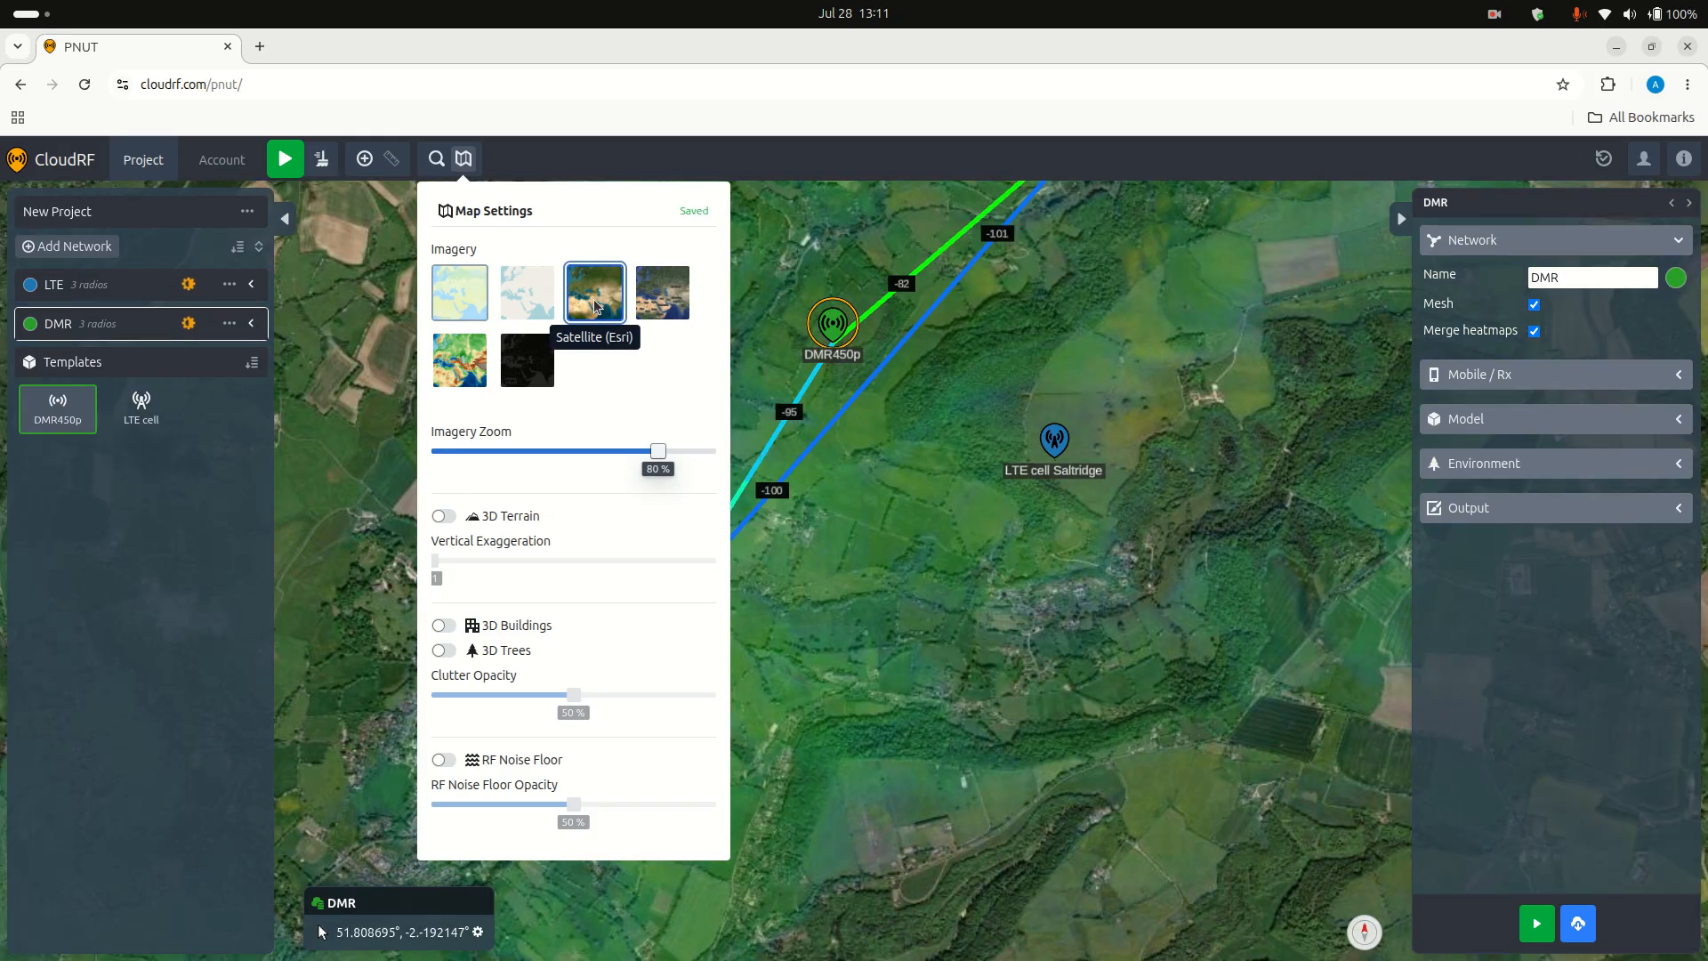
# Step: Turn on 3D terrain with a vertical exaggeration of x 2.022 and view the valley from a tilted angle
pyautogui.click(445, 516)
pyautogui.moveTo(435, 560); pyautogui.dragTo(576, 561)
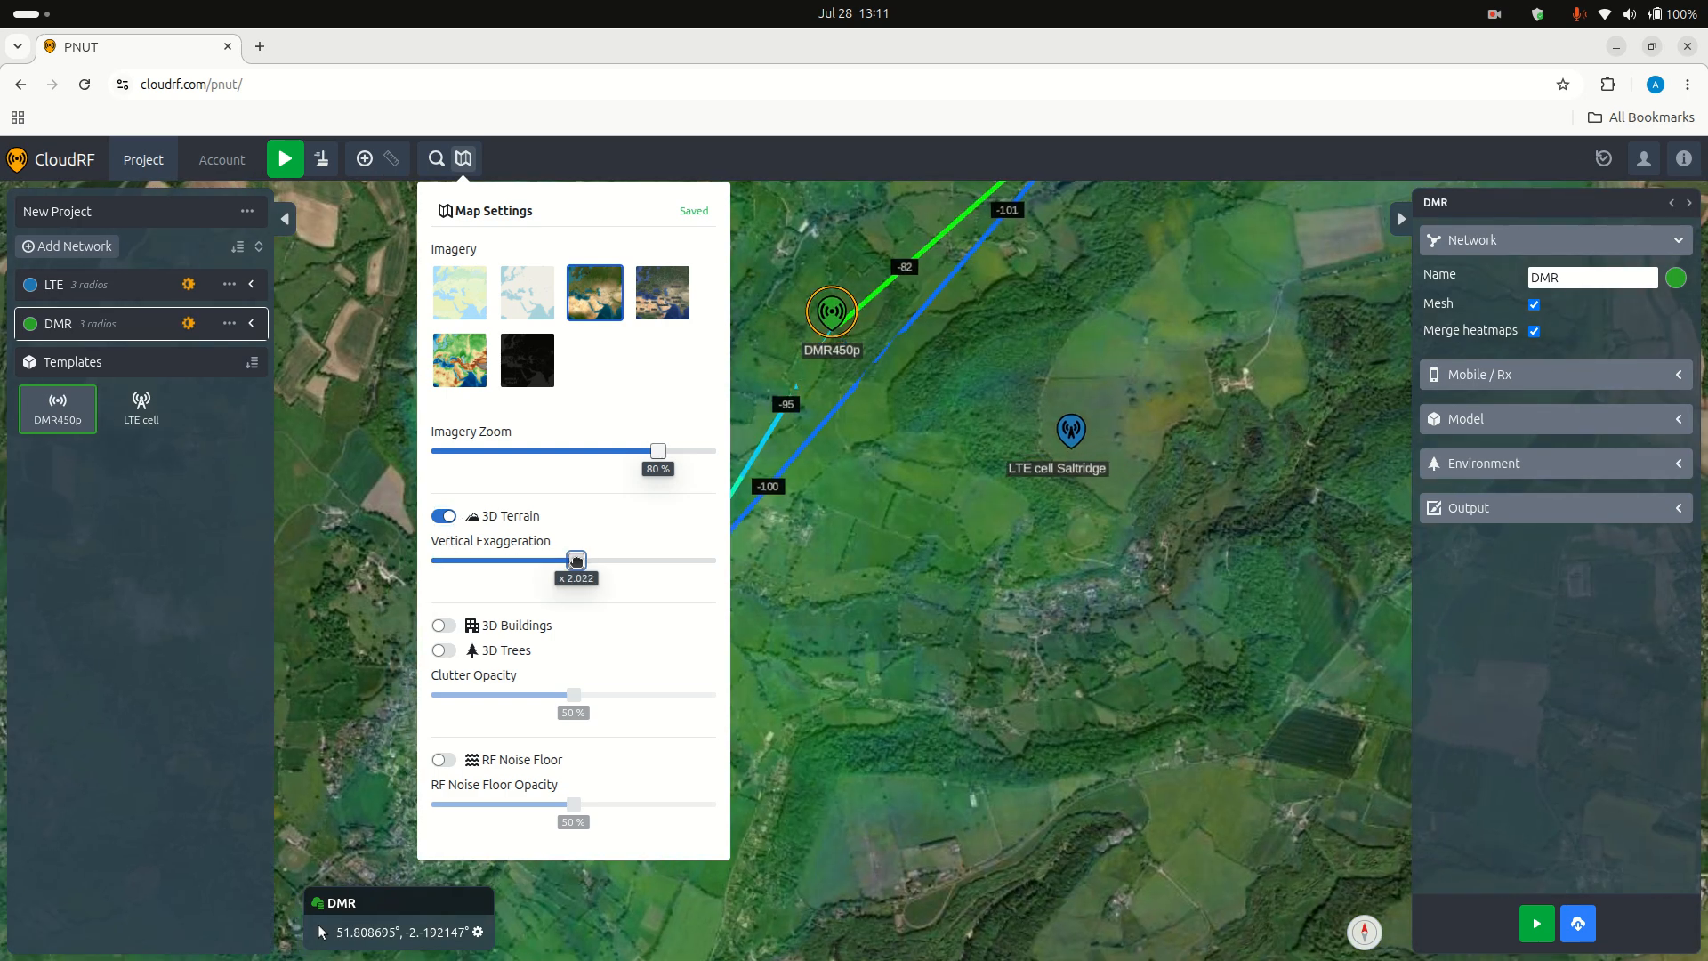
pyautogui.moveTo(882, 590); pyautogui.dragTo(927, 574)
pyautogui.scroll(3, 879, 552)
pyautogui.scroll(-3, 925, 574)
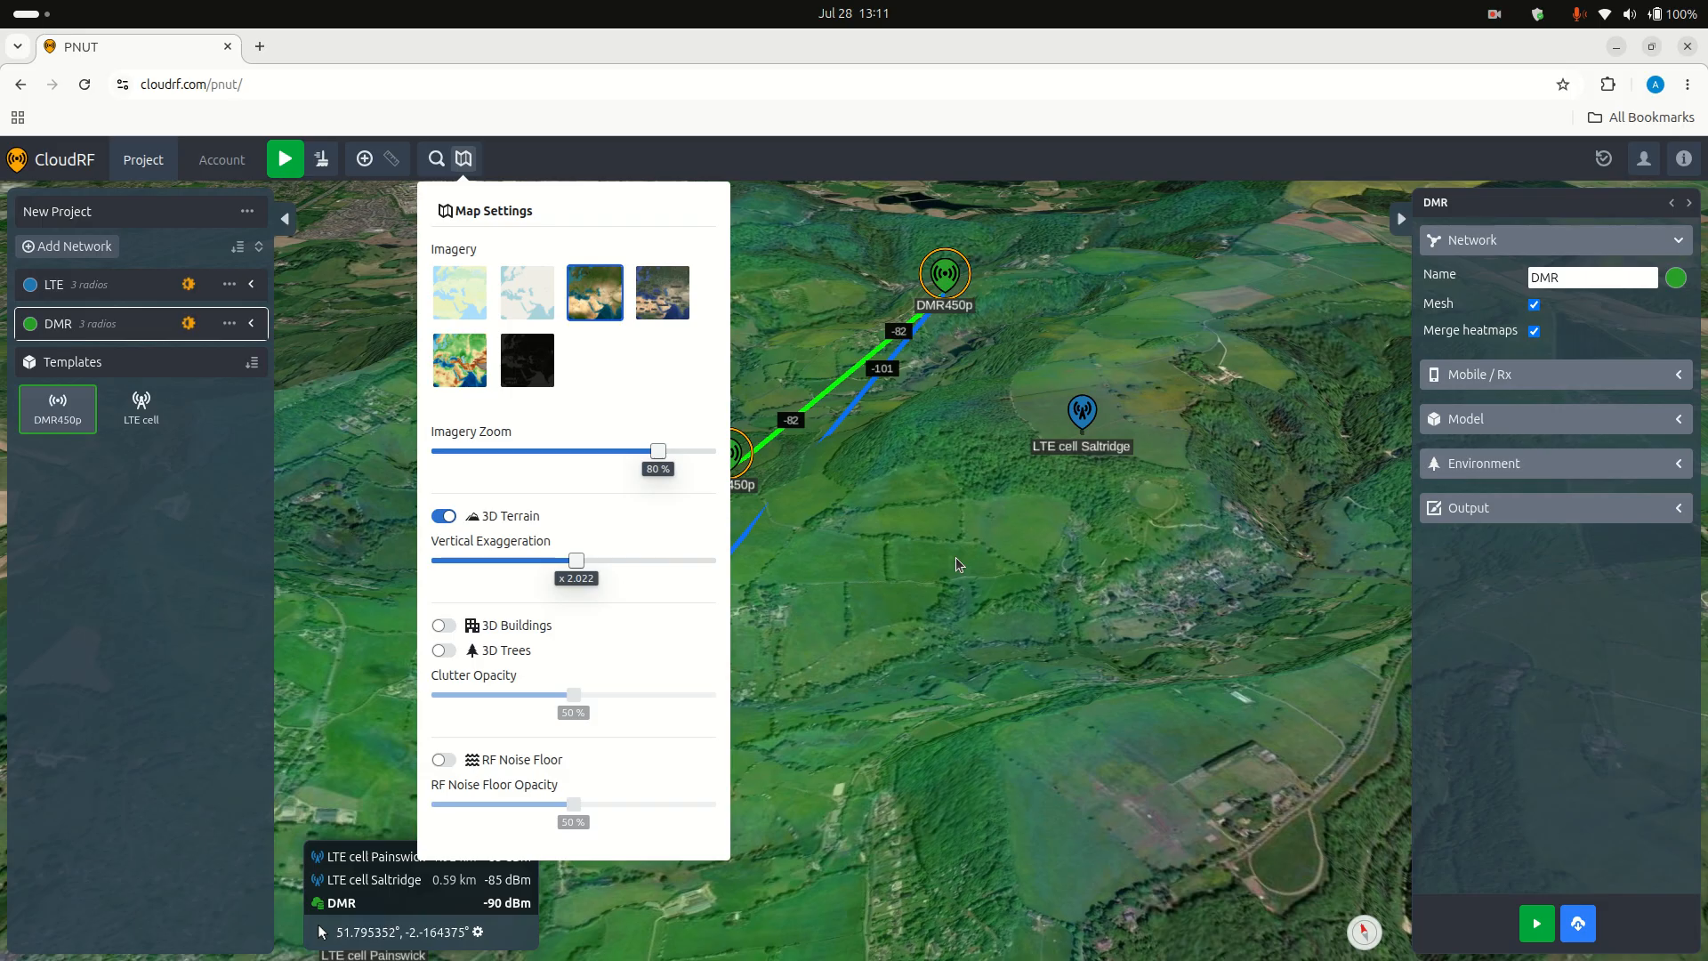
pyautogui.moveTo(1031, 619); pyautogui.dragTo(989, 640)
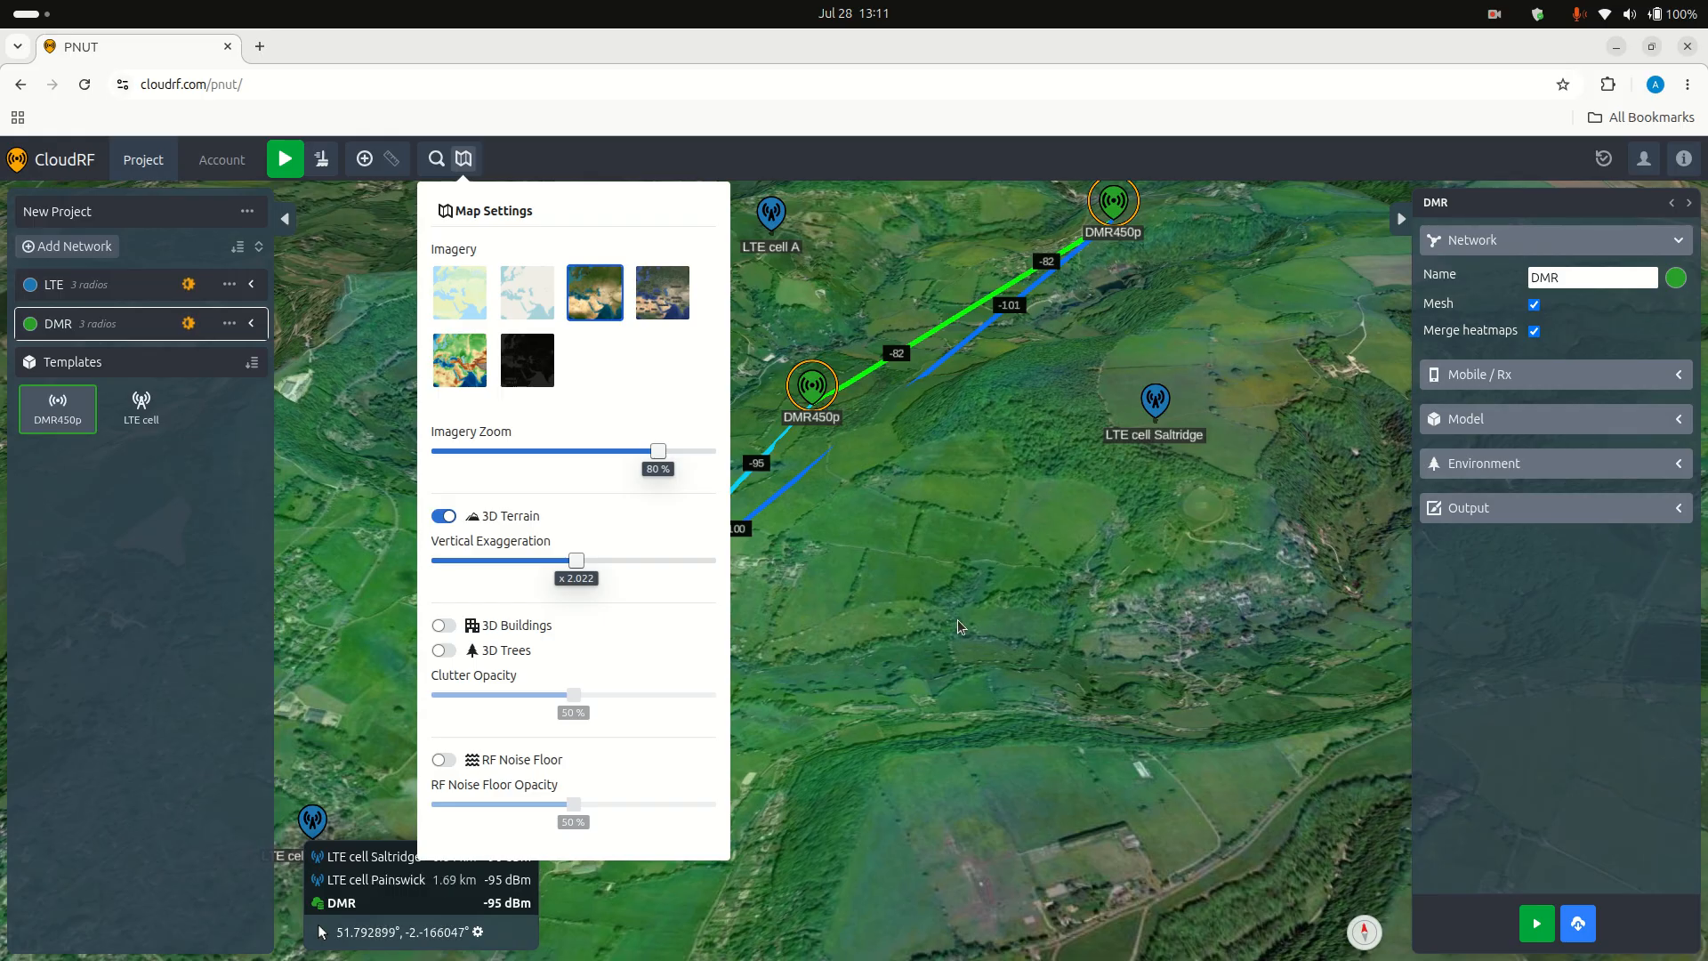
# Step: Turn on 3D buildings and 3D trees for the map and close the map settings
pyautogui.click(448, 626)
pyautogui.click(444, 651)
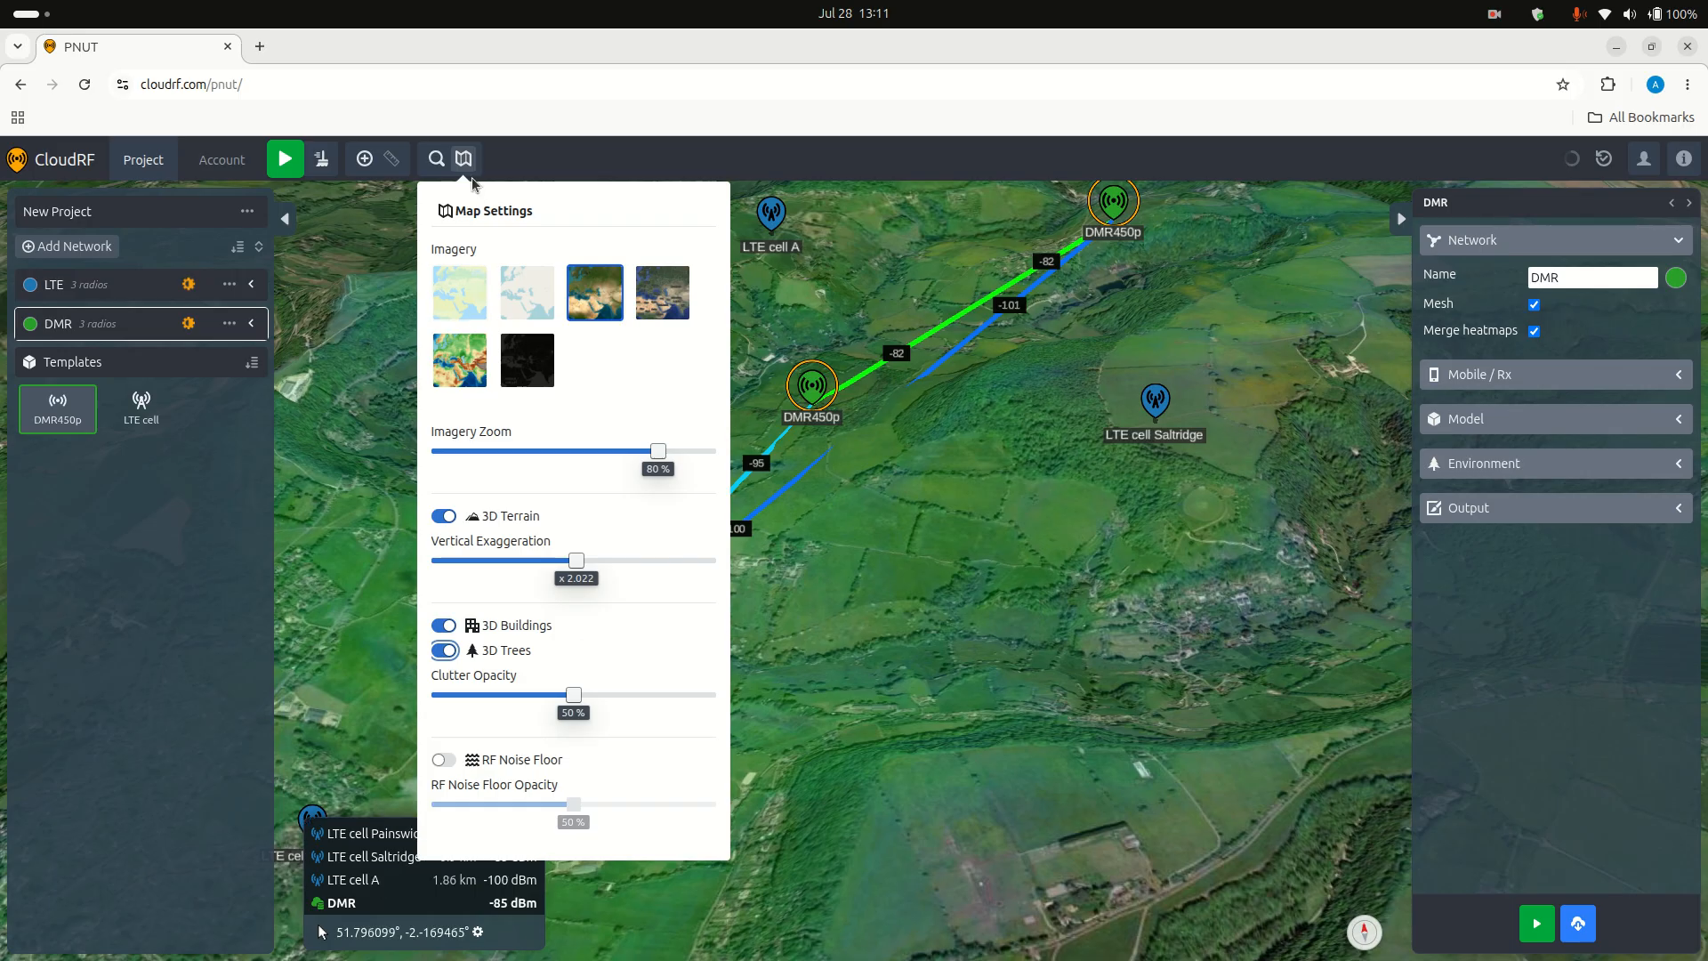
pyautogui.click(820, 564)
# Step: Examine the 3D buildings and trees in and around Painswick, near the LTE cell and the closest DMR radio
pyautogui.moveTo(821, 564); pyautogui.dragTo(851, 788)
pyautogui.moveTo(795, 669); pyautogui.dragTo(1253, 344)
pyautogui.scroll(3, 973, 443)
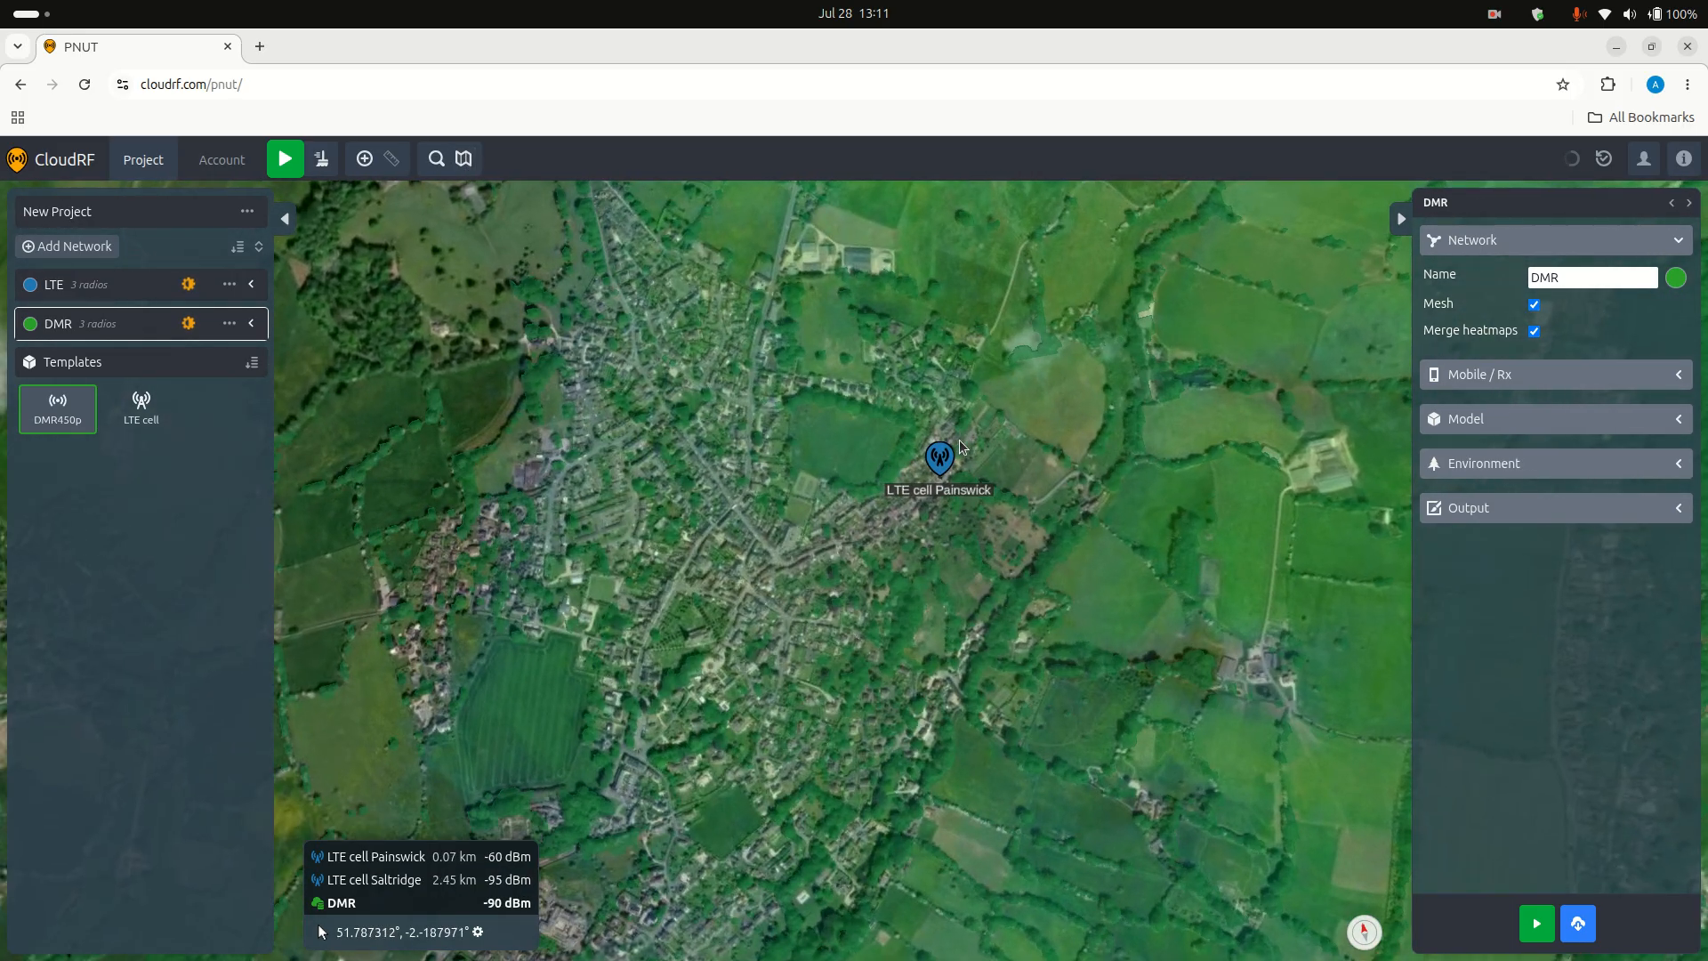
pyautogui.scroll(3, 834, 432)
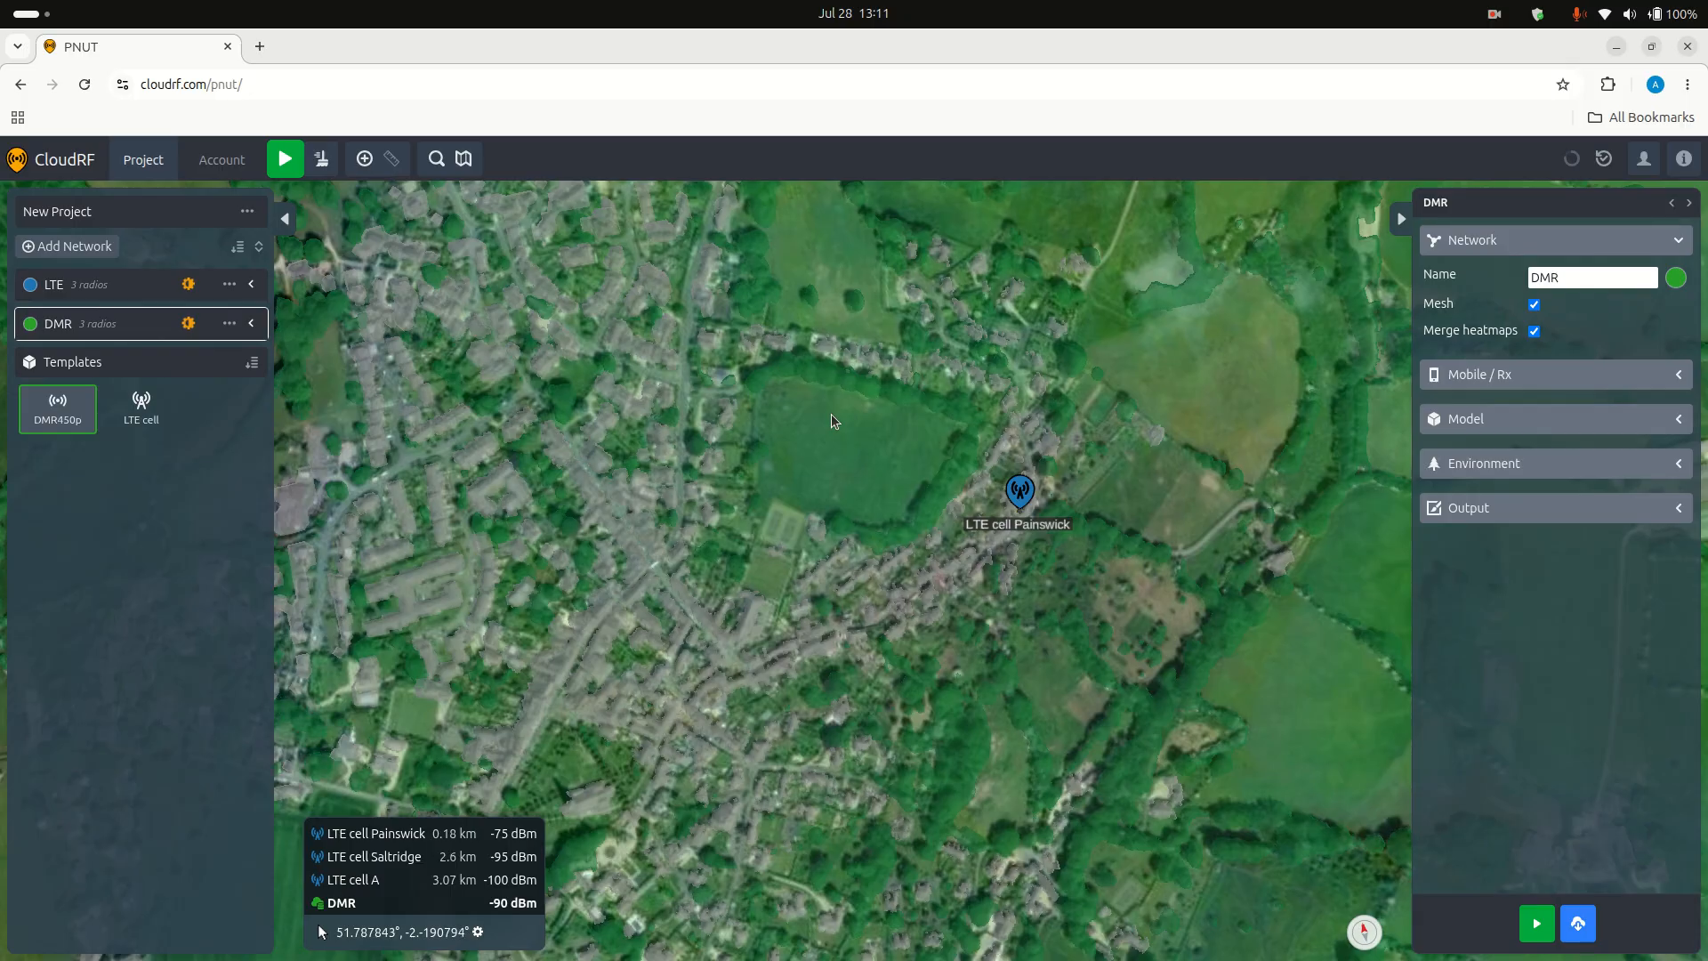
pyautogui.moveTo(803, 408)
pyautogui.mouseDown()
pyautogui.moveTo(782, 268)
pyautogui.moveTo(783, 381)
pyautogui.mouseUp()
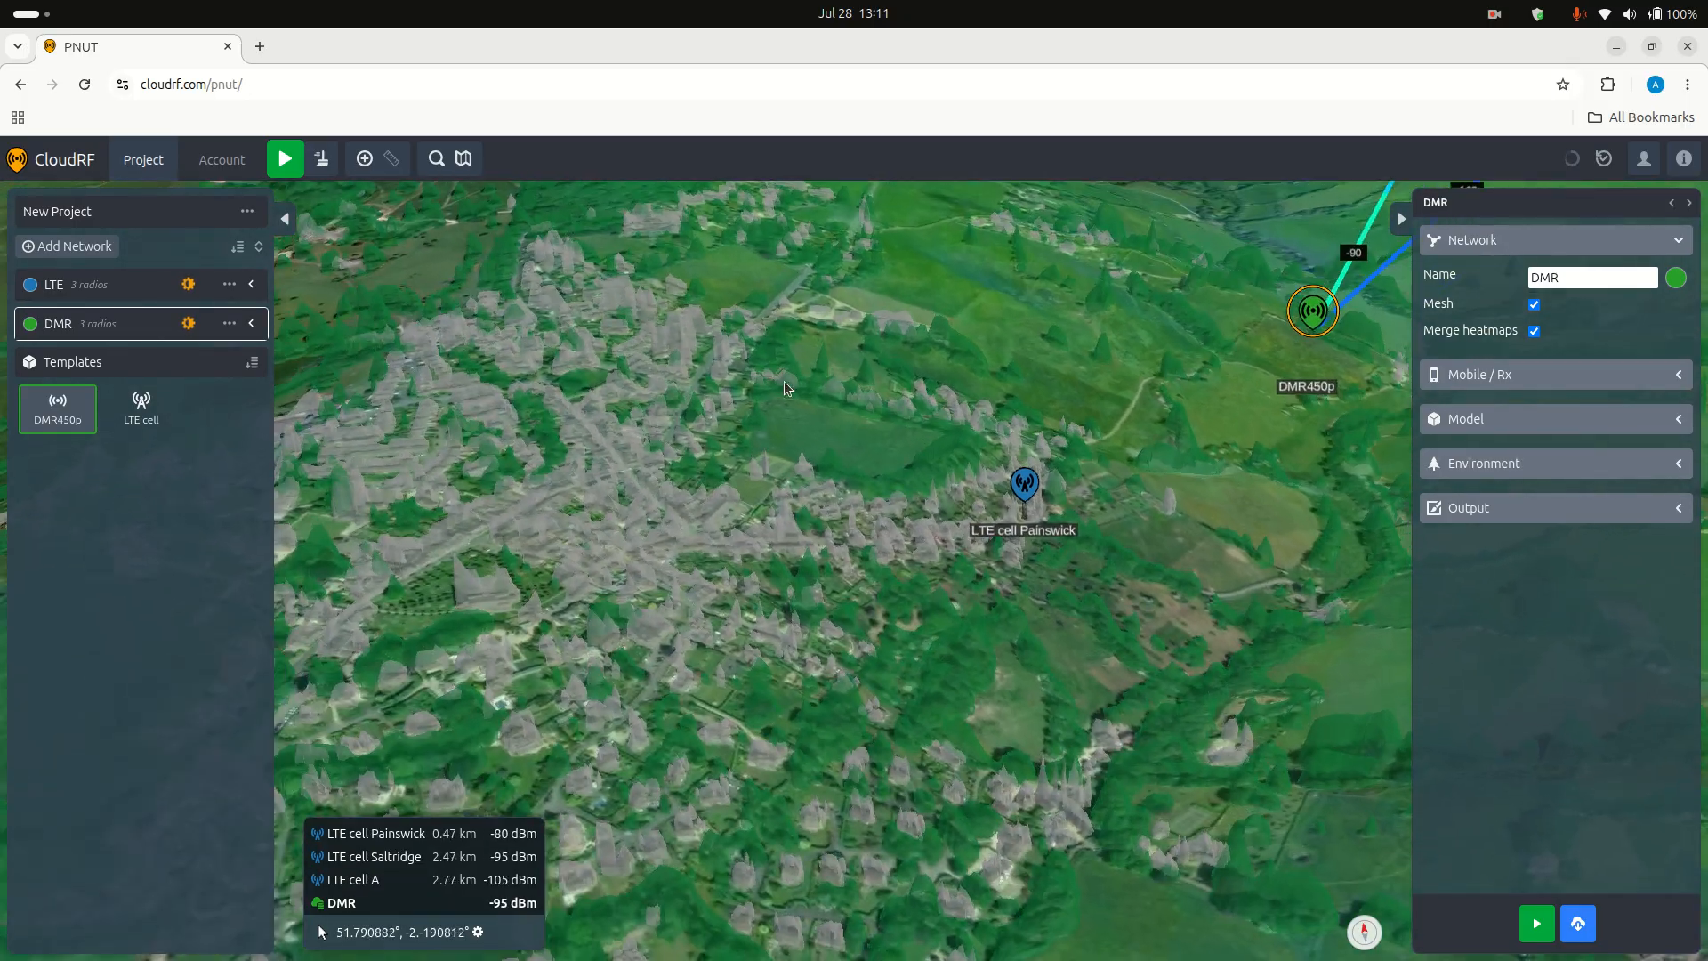
pyautogui.scroll(5, 783, 381)
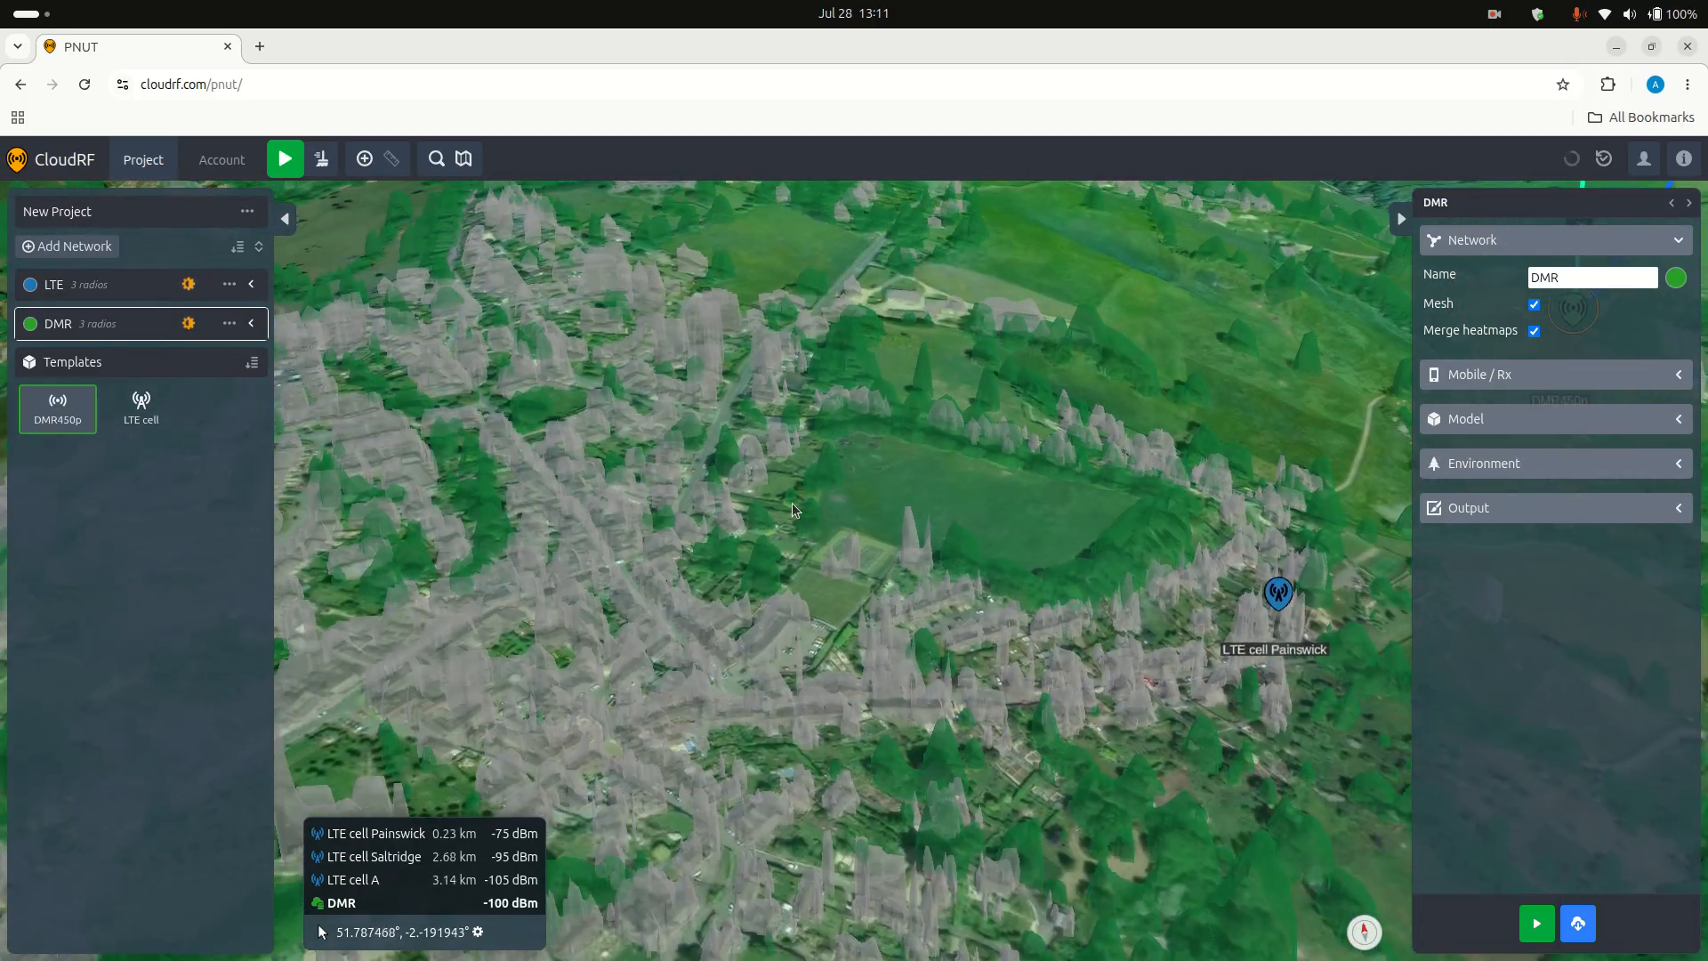
pyautogui.moveTo(792, 503); pyautogui.dragTo(1091, 700)
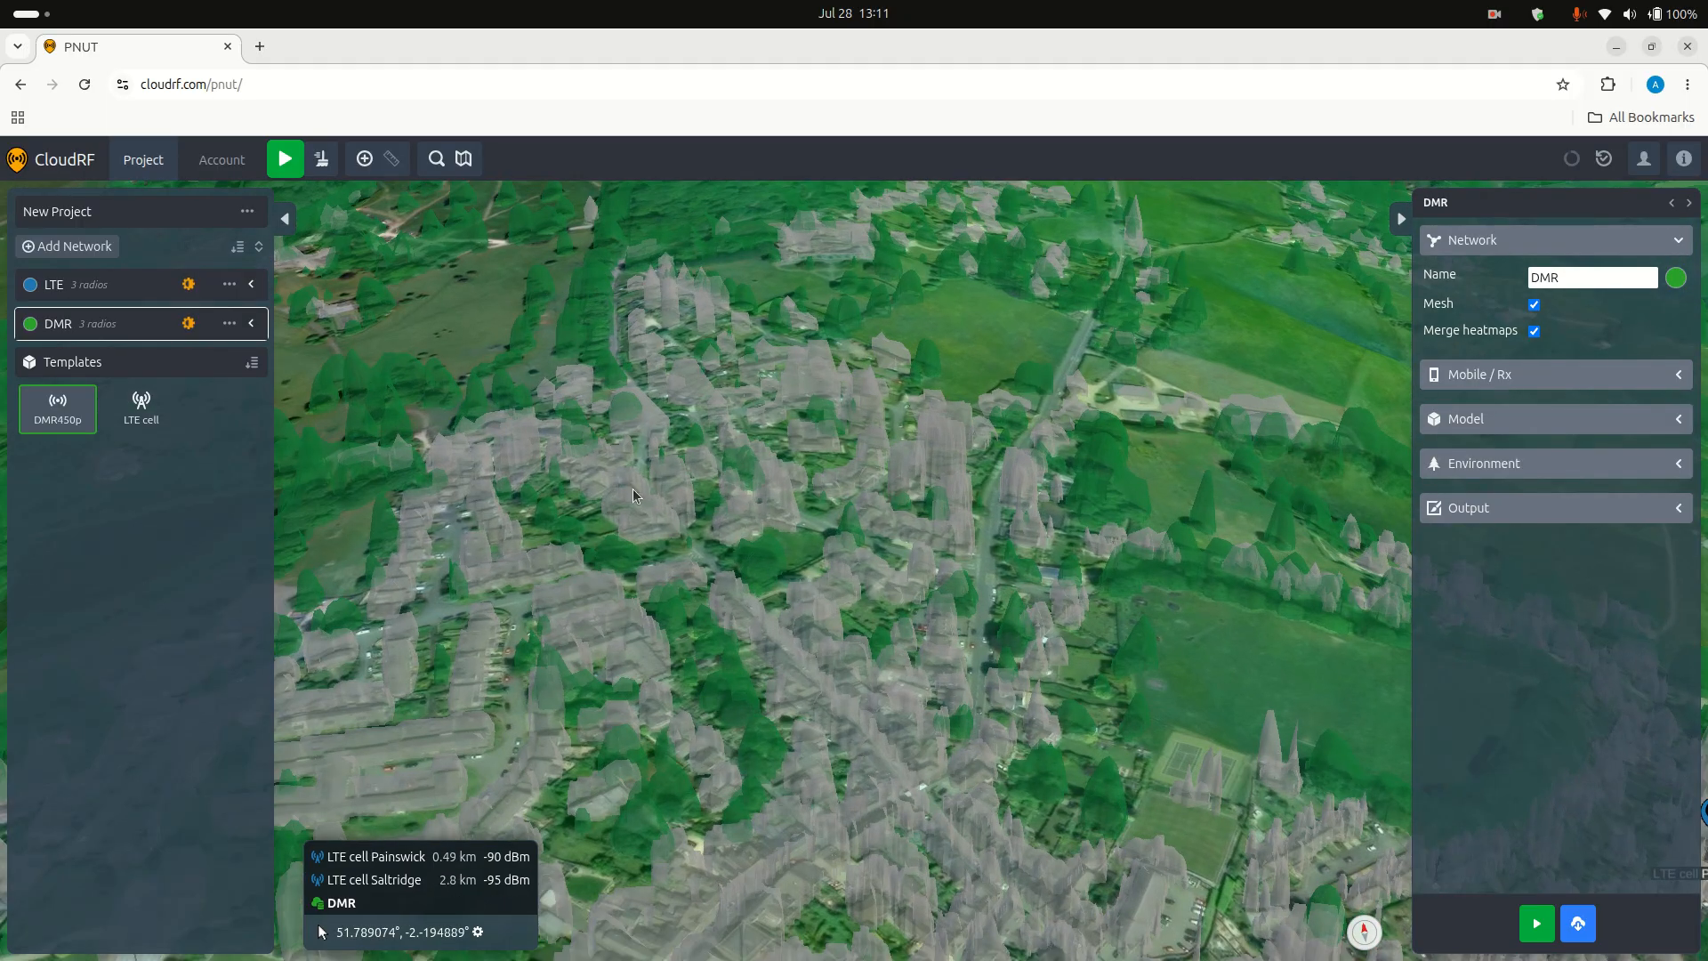
pyautogui.moveTo(653, 487); pyautogui.dragTo(745, 537)
pyautogui.scroll(-3, 1068, 533)
pyautogui.moveTo(1084, 534); pyautogui.dragTo(931, 583)
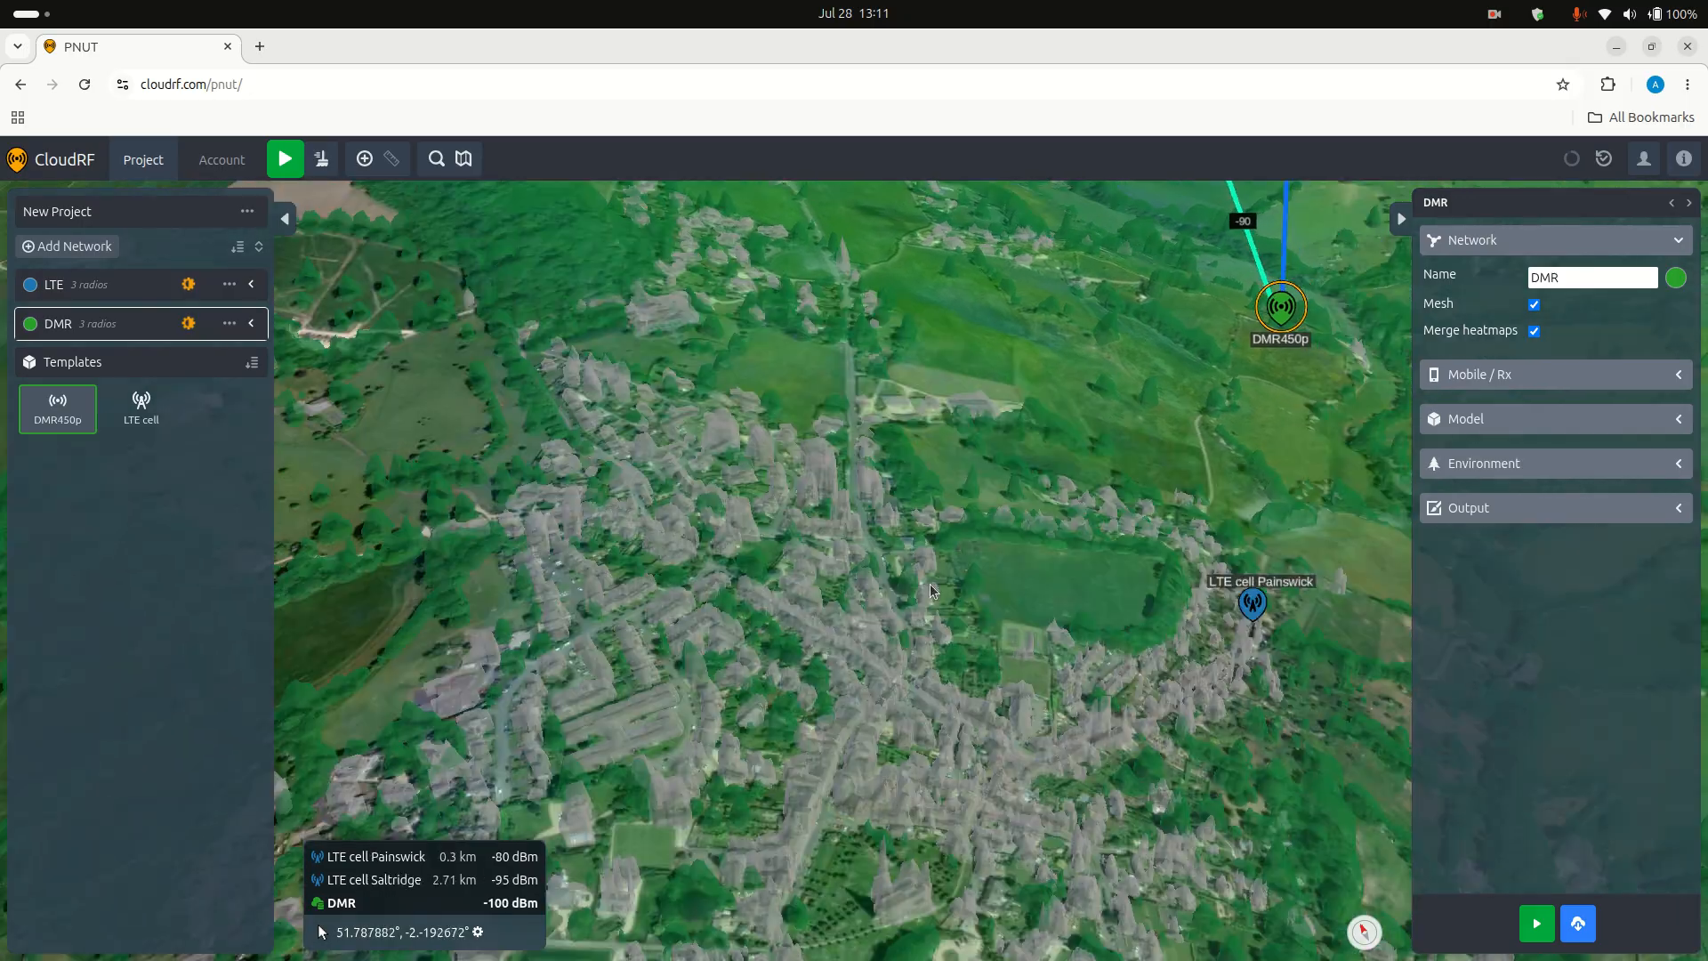
pyautogui.scroll(2, 838, 633)
pyautogui.moveTo(838, 633); pyautogui.dragTo(938, 680)
pyautogui.scroll(-4, 942, 664)
pyautogui.scroll(-2, 941, 664)
# Step: Raise the DMR network's heatmap to almost full opacity over the satellite imagery around Painswick
pyautogui.moveTo(995, 523); pyautogui.dragTo(834, 591)
pyautogui.click(189, 324)
pyautogui.moveTo(100, 323); pyautogui.dragTo(226, 327)
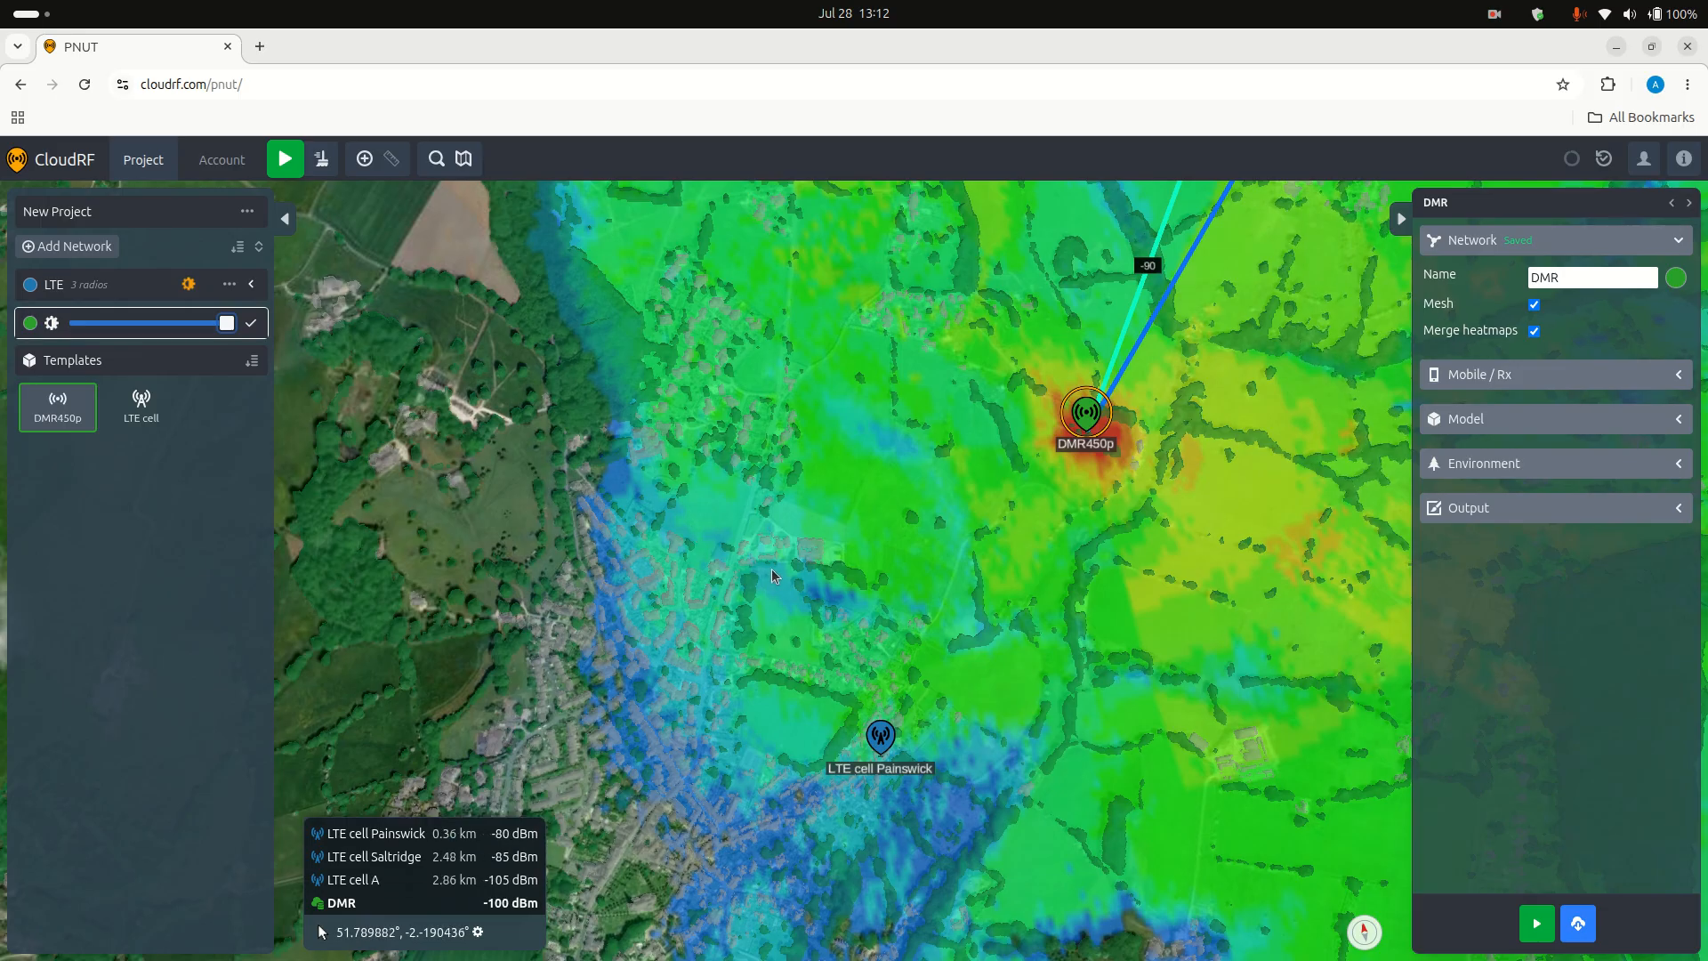
# Step: Examine the DMR heatmap over Painswick, around the closest DMR radio and along the wooded slopes southeast of it
pyautogui.scroll(2, 771, 568)
pyautogui.scroll(1, 904, 671)
pyautogui.scroll(-3, 908, 670)
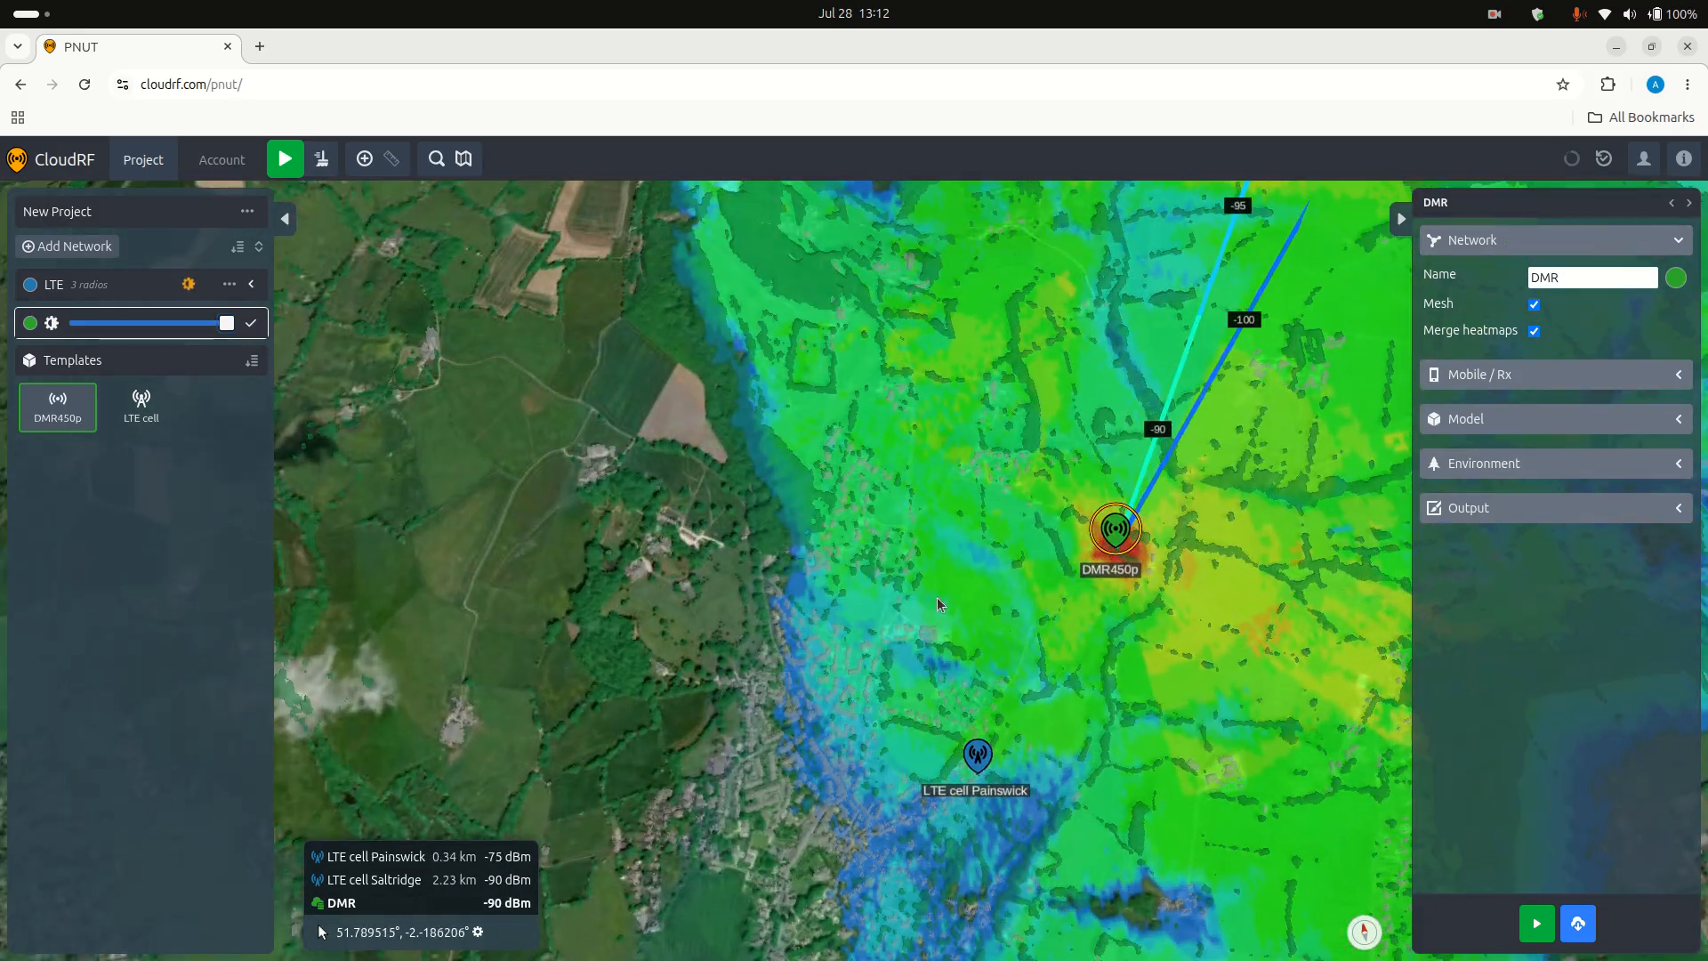
pyautogui.moveTo(937, 596); pyautogui.dragTo(759, 479)
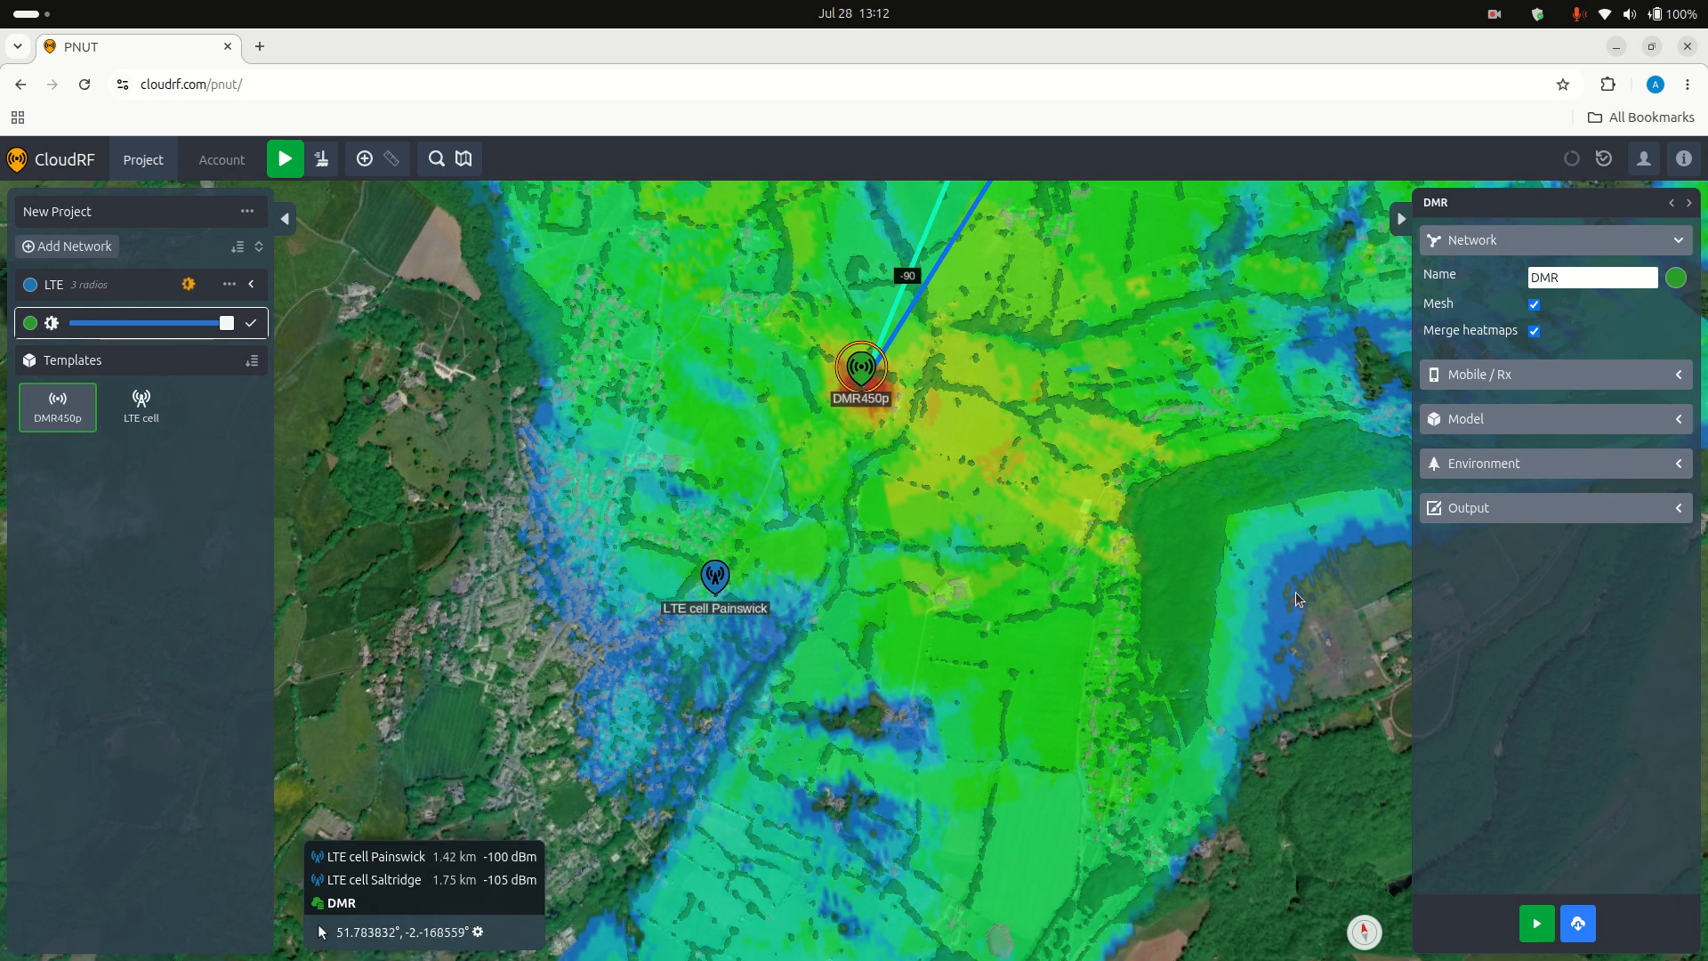
pyautogui.moveTo(1245, 622); pyautogui.dragTo(1022, 654)
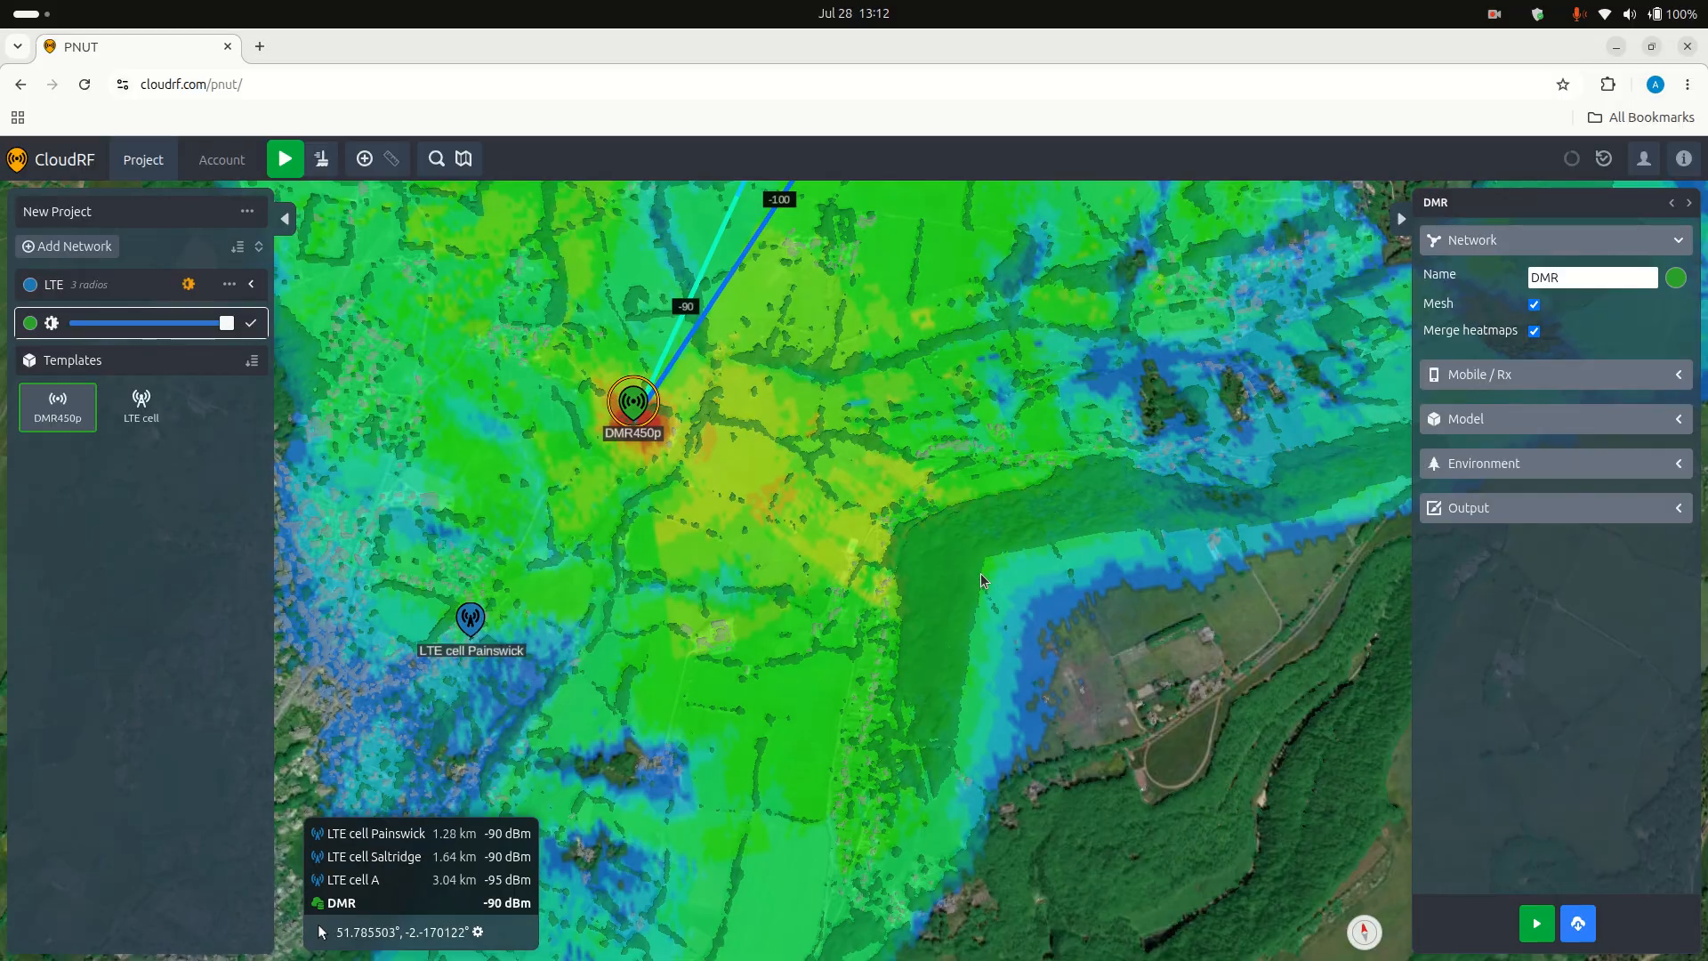
pyautogui.scroll(2, 975, 569)
pyautogui.scroll(-2, 783, 487)
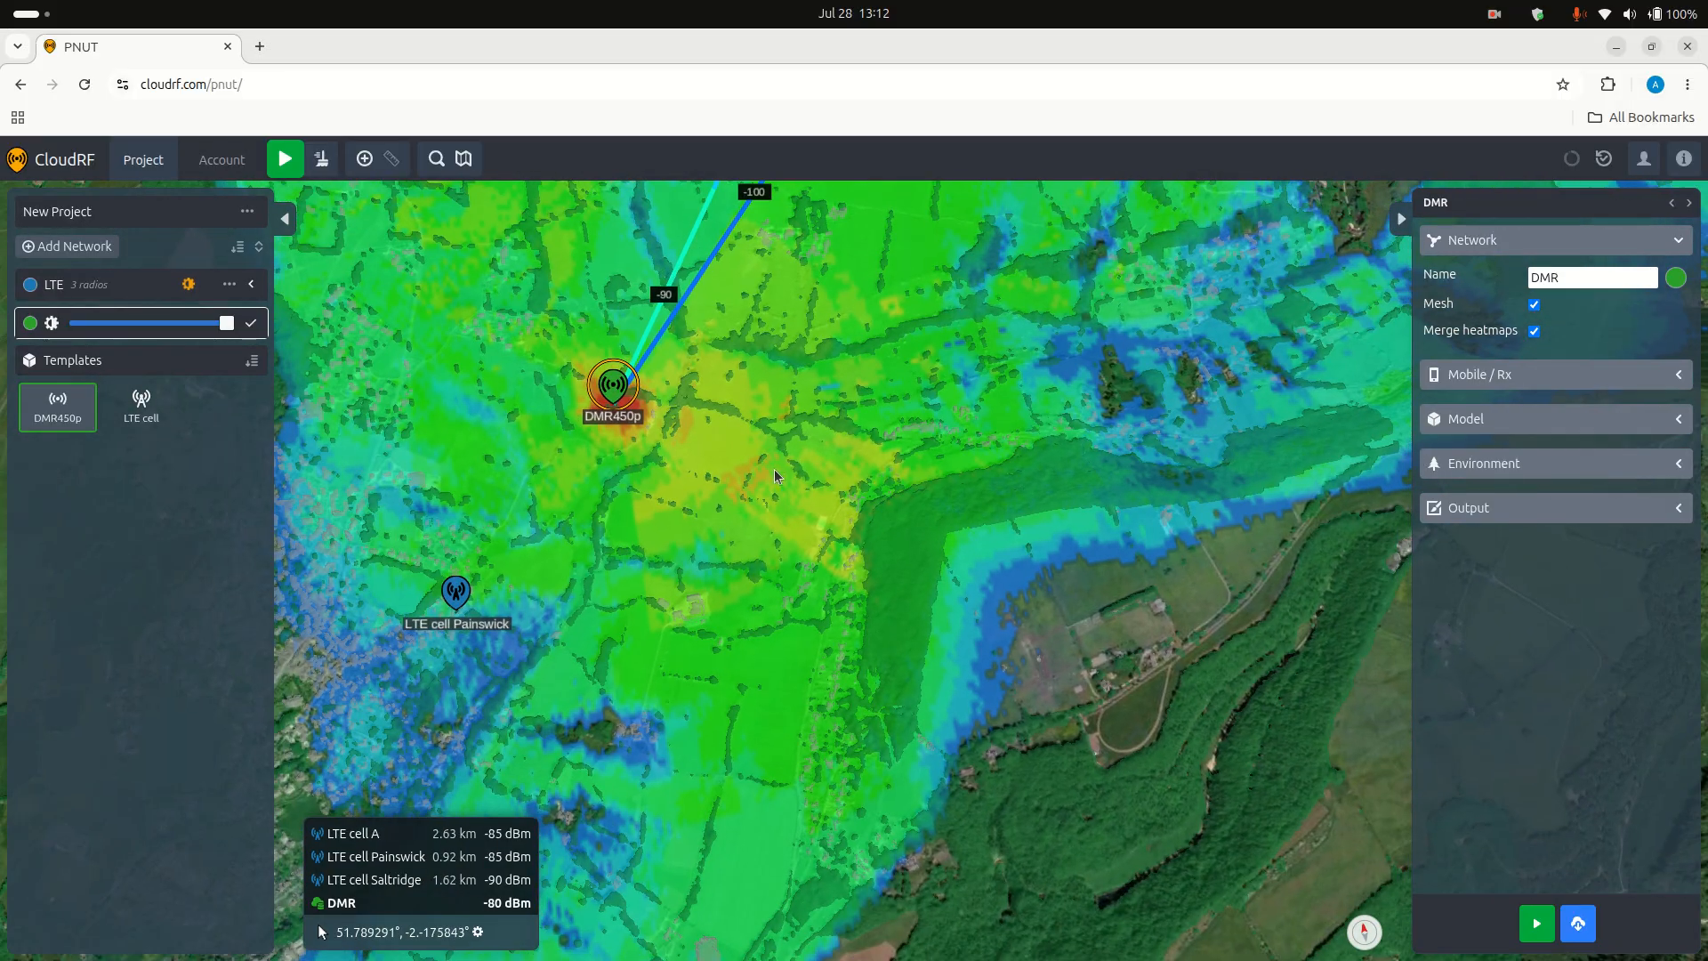
# Step: Examine the merged DMR coverage and the mesh links between the three DMR radios along the valley from a tilted overview
pyautogui.scroll(-2, 774, 476)
pyautogui.scroll(3, 801, 481)
pyautogui.scroll(-3, 827, 480)
pyautogui.scroll(1, 831, 481)
pyautogui.moveTo(832, 481); pyautogui.dragTo(943, 721)
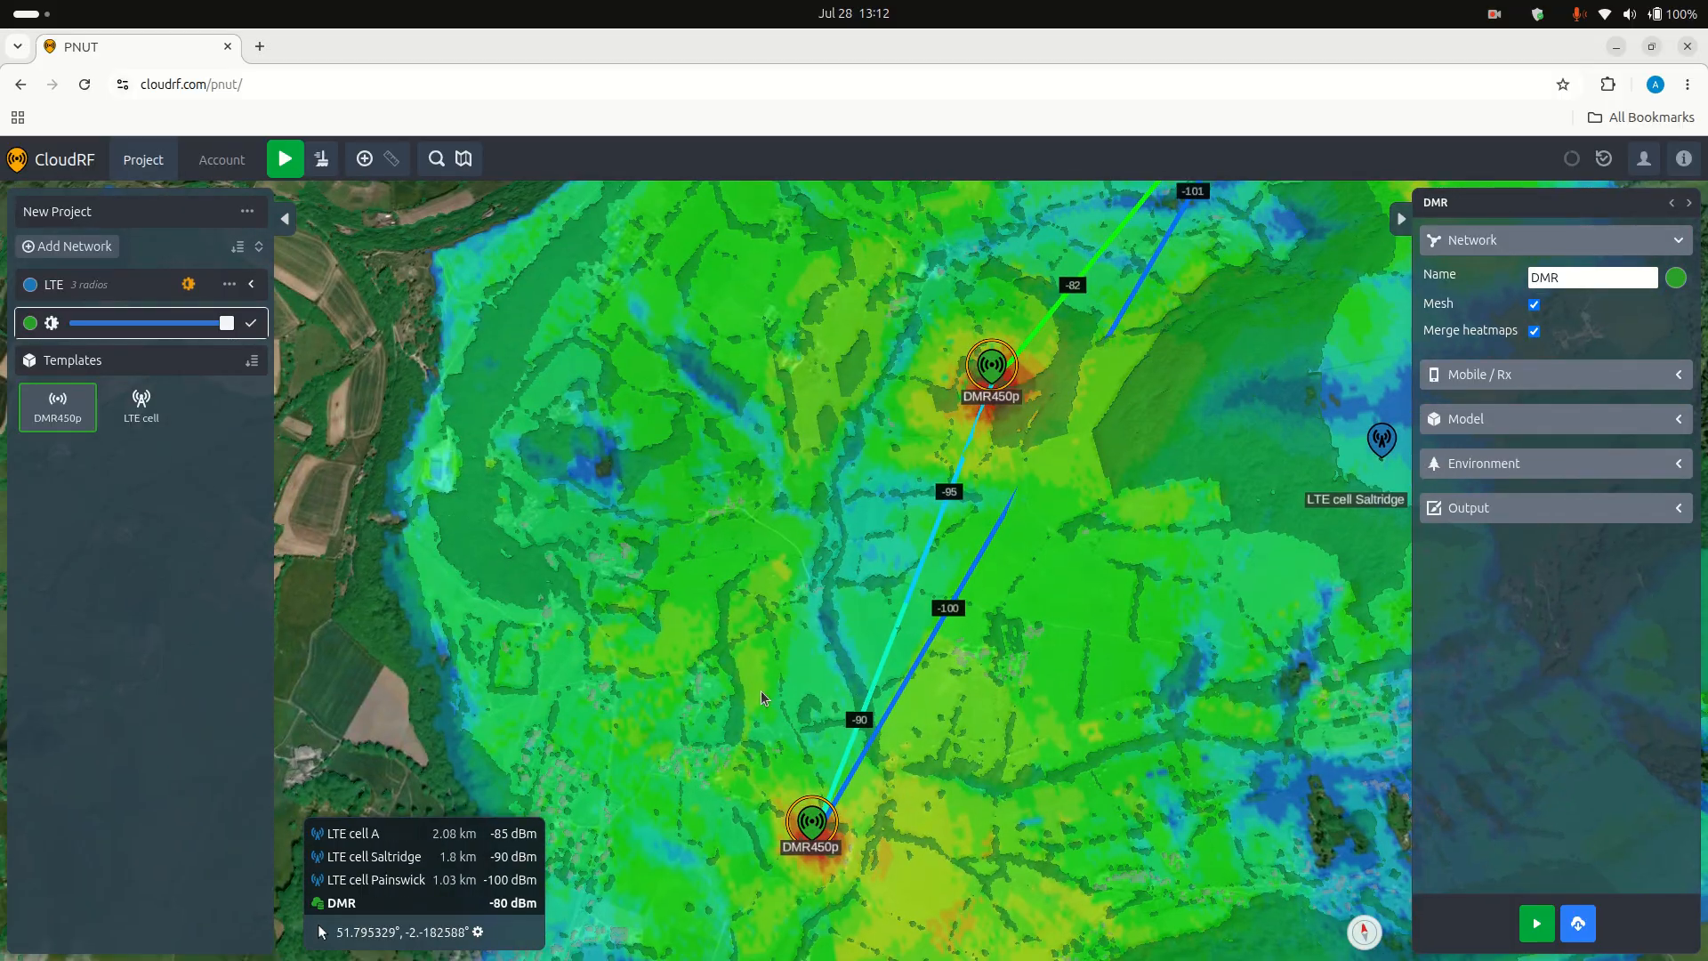
pyautogui.scroll(-2, 781, 654)
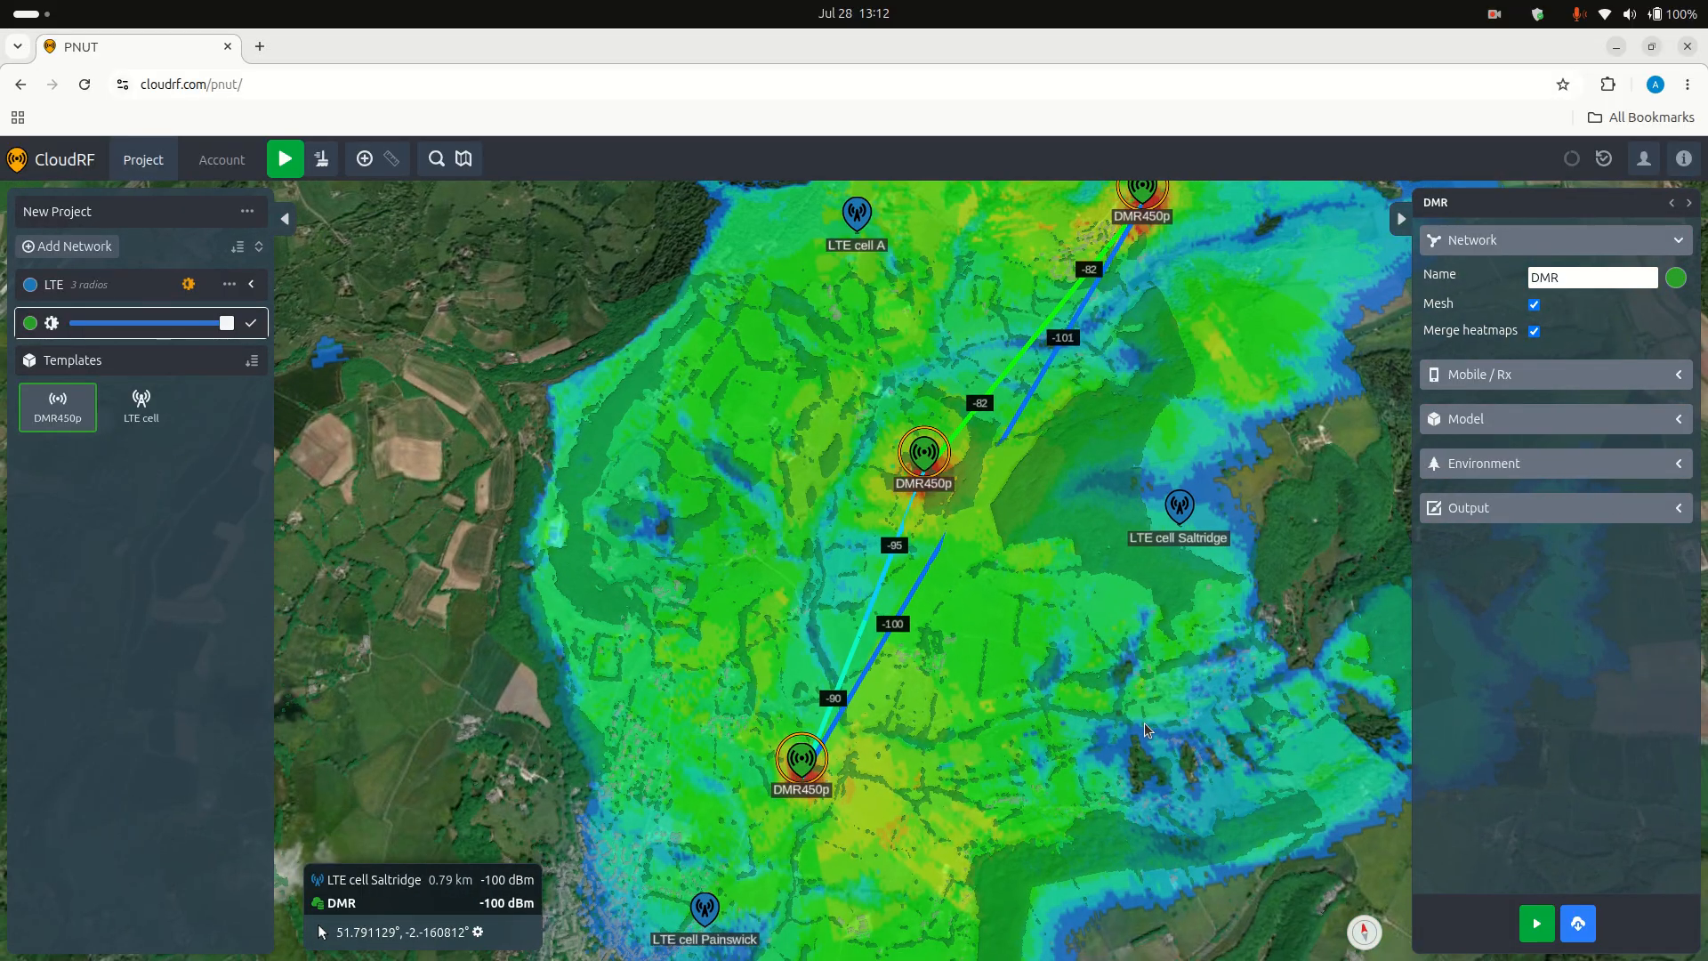
pyautogui.moveTo(1010, 820); pyautogui.dragTo(1000, 767)
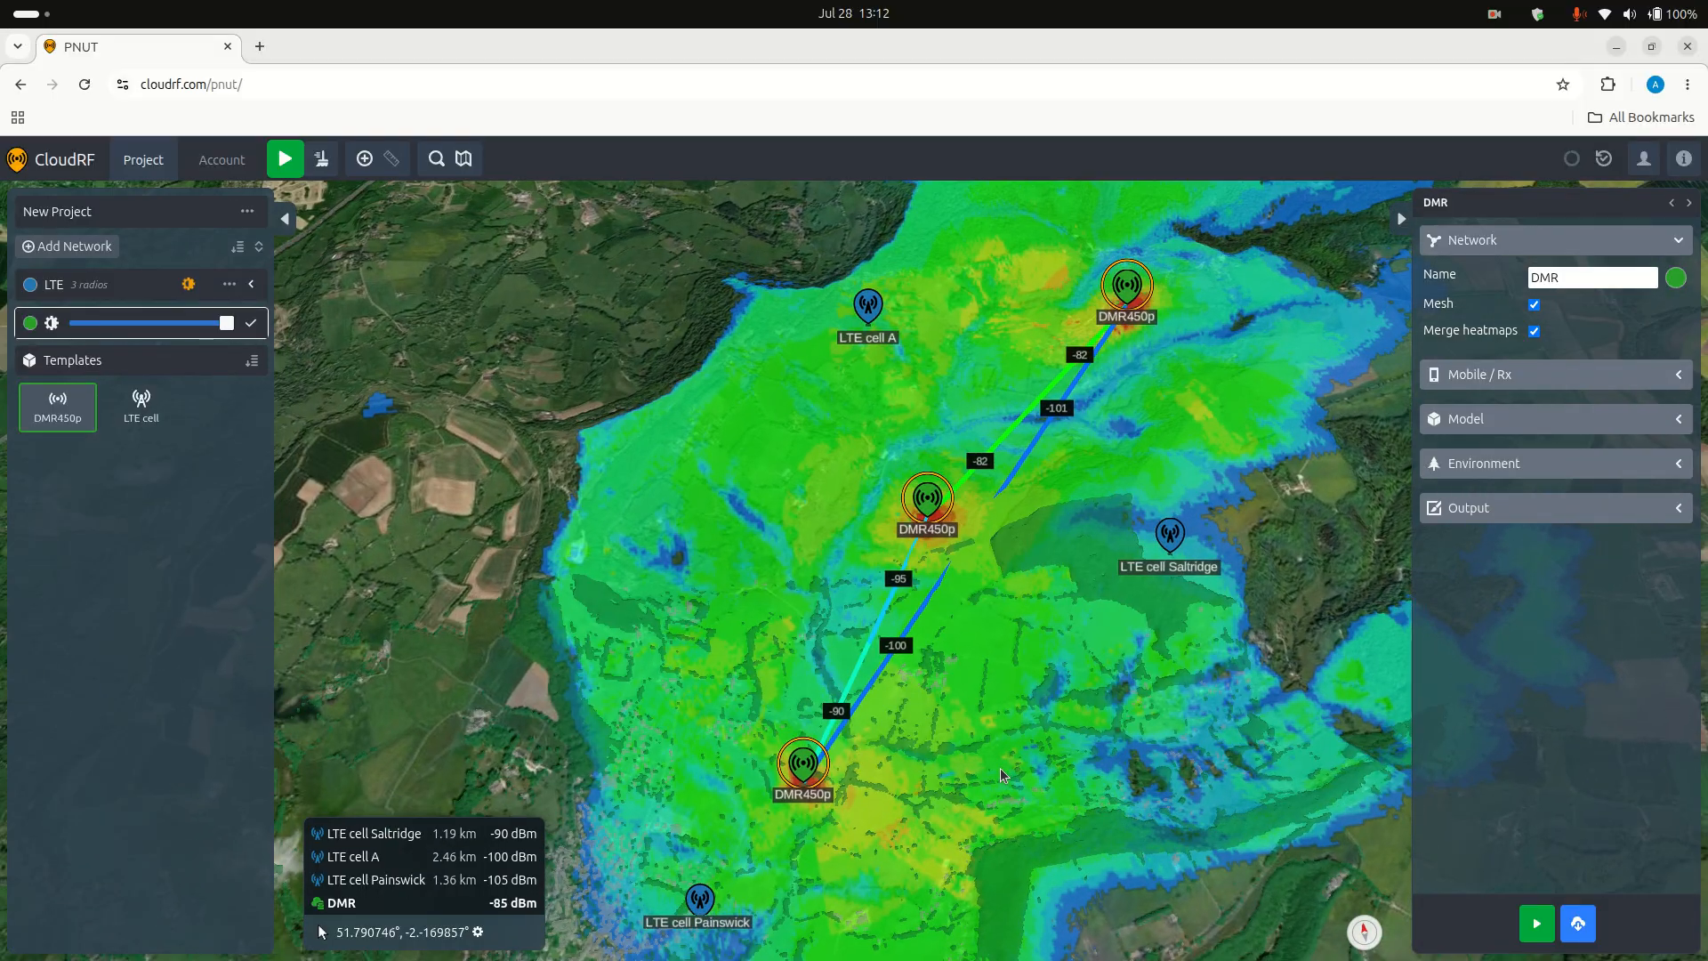
# Step: Confirm the DMR network's heatmap opacity and export the whole project as a JSON file
pyautogui.click(251, 324)
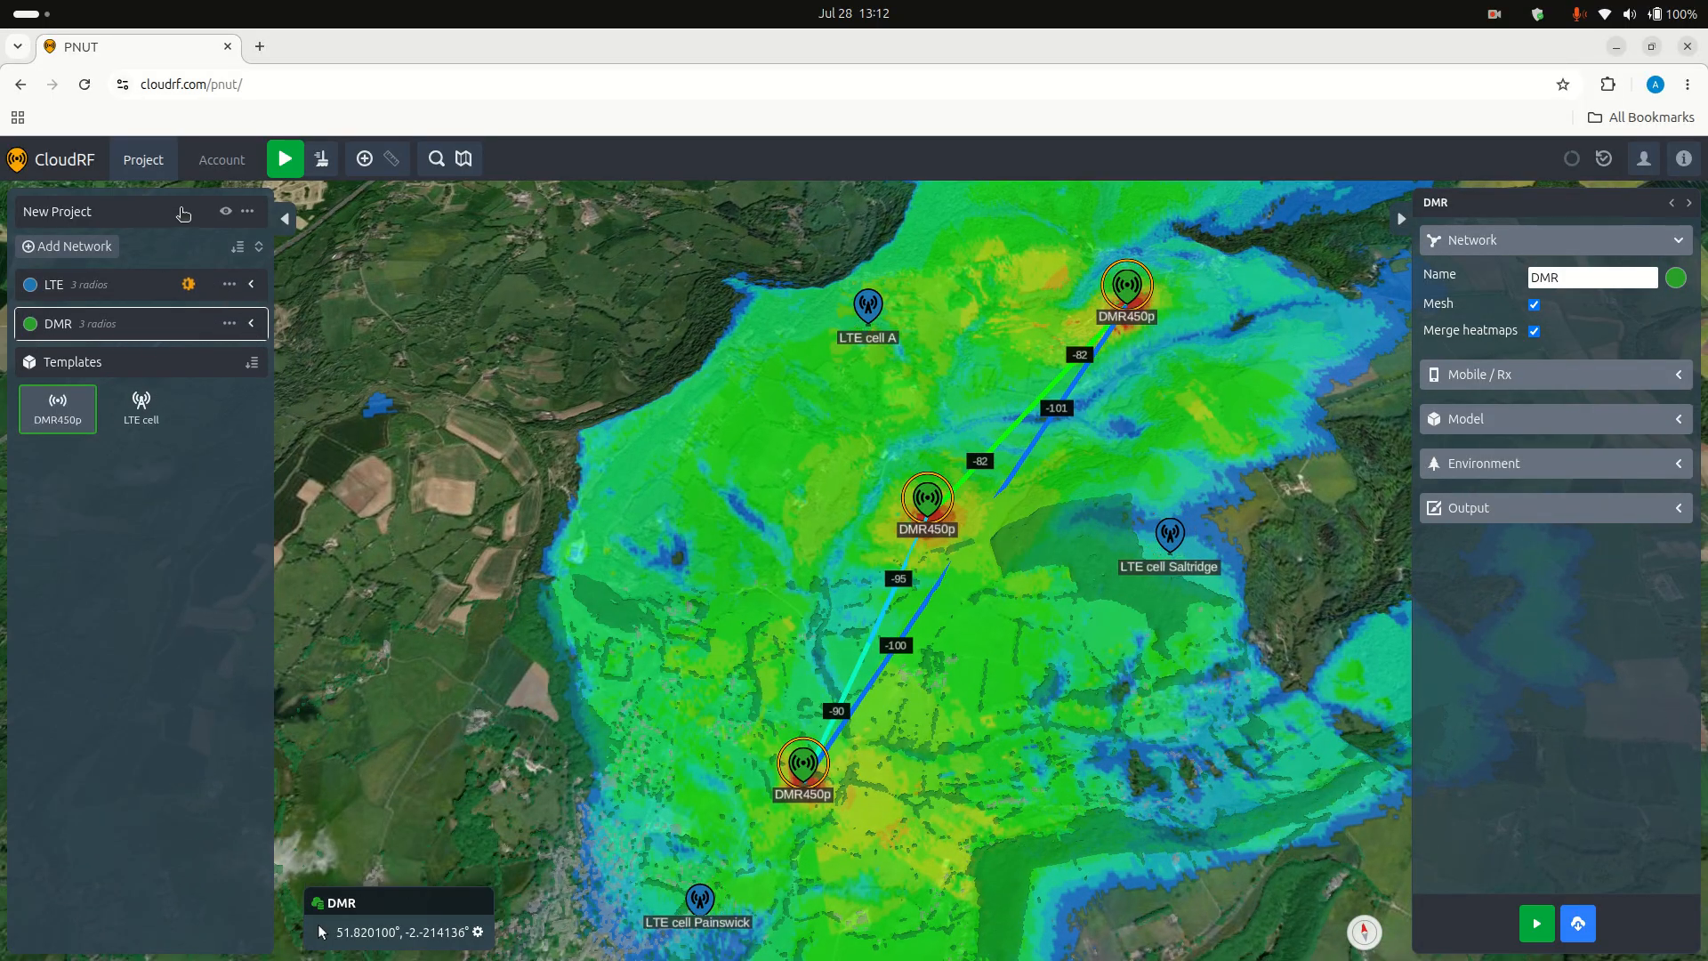
pyautogui.click(246, 210)
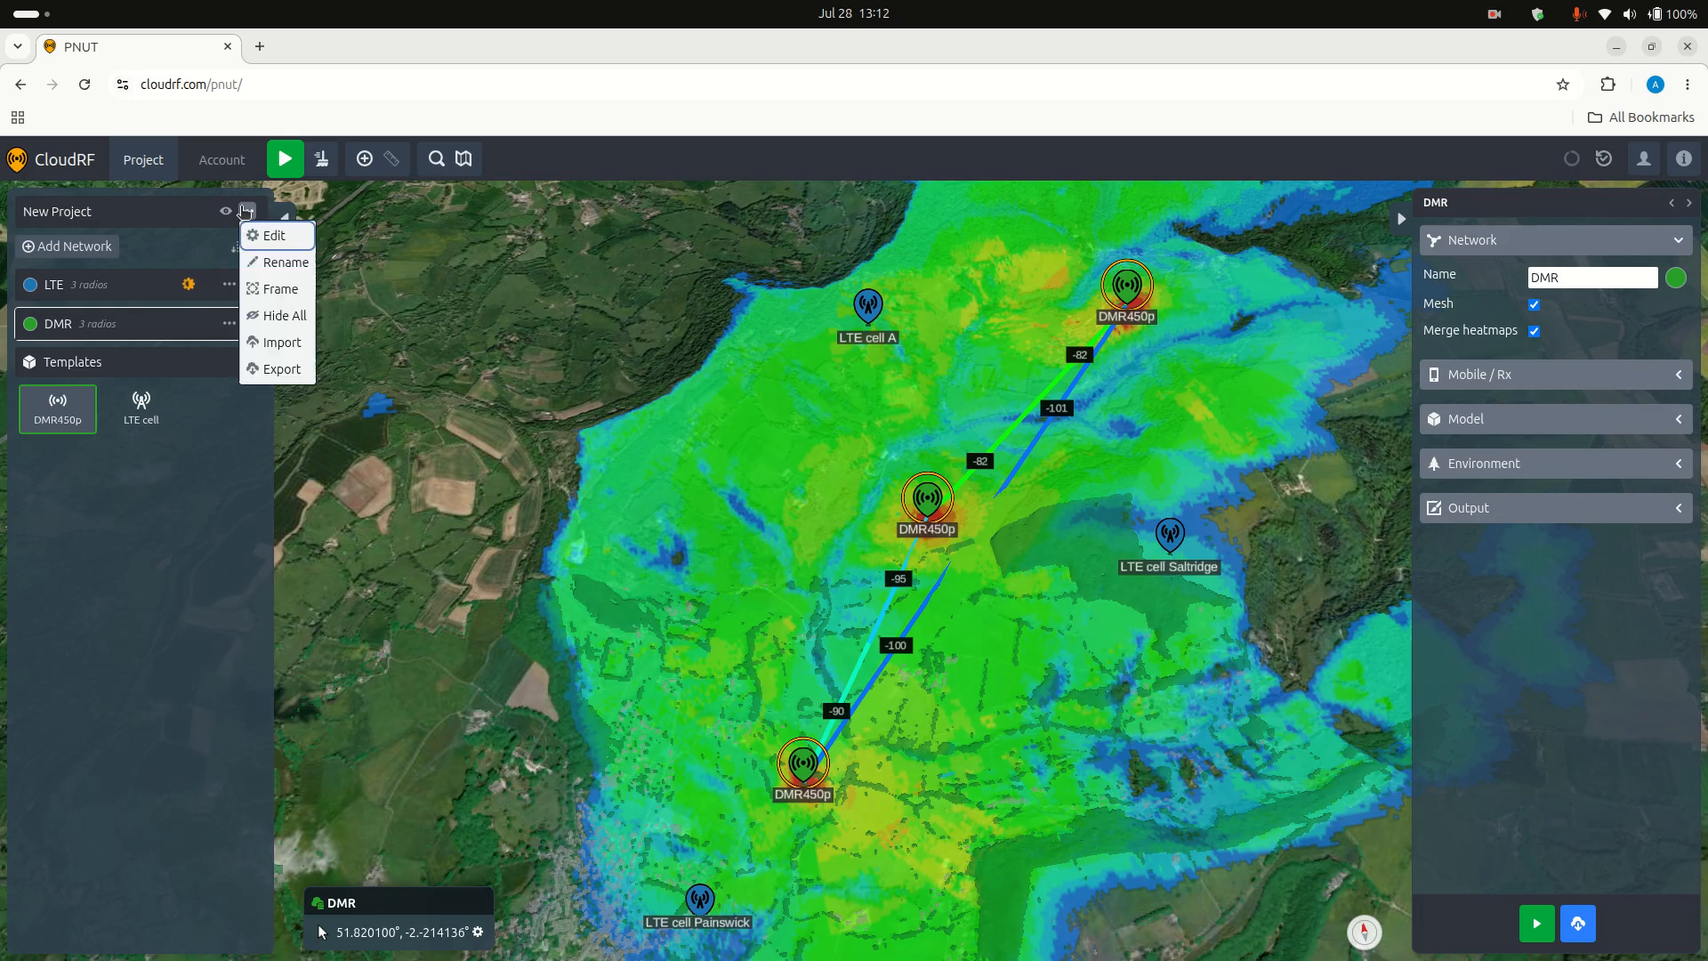
pyautogui.click(287, 371)
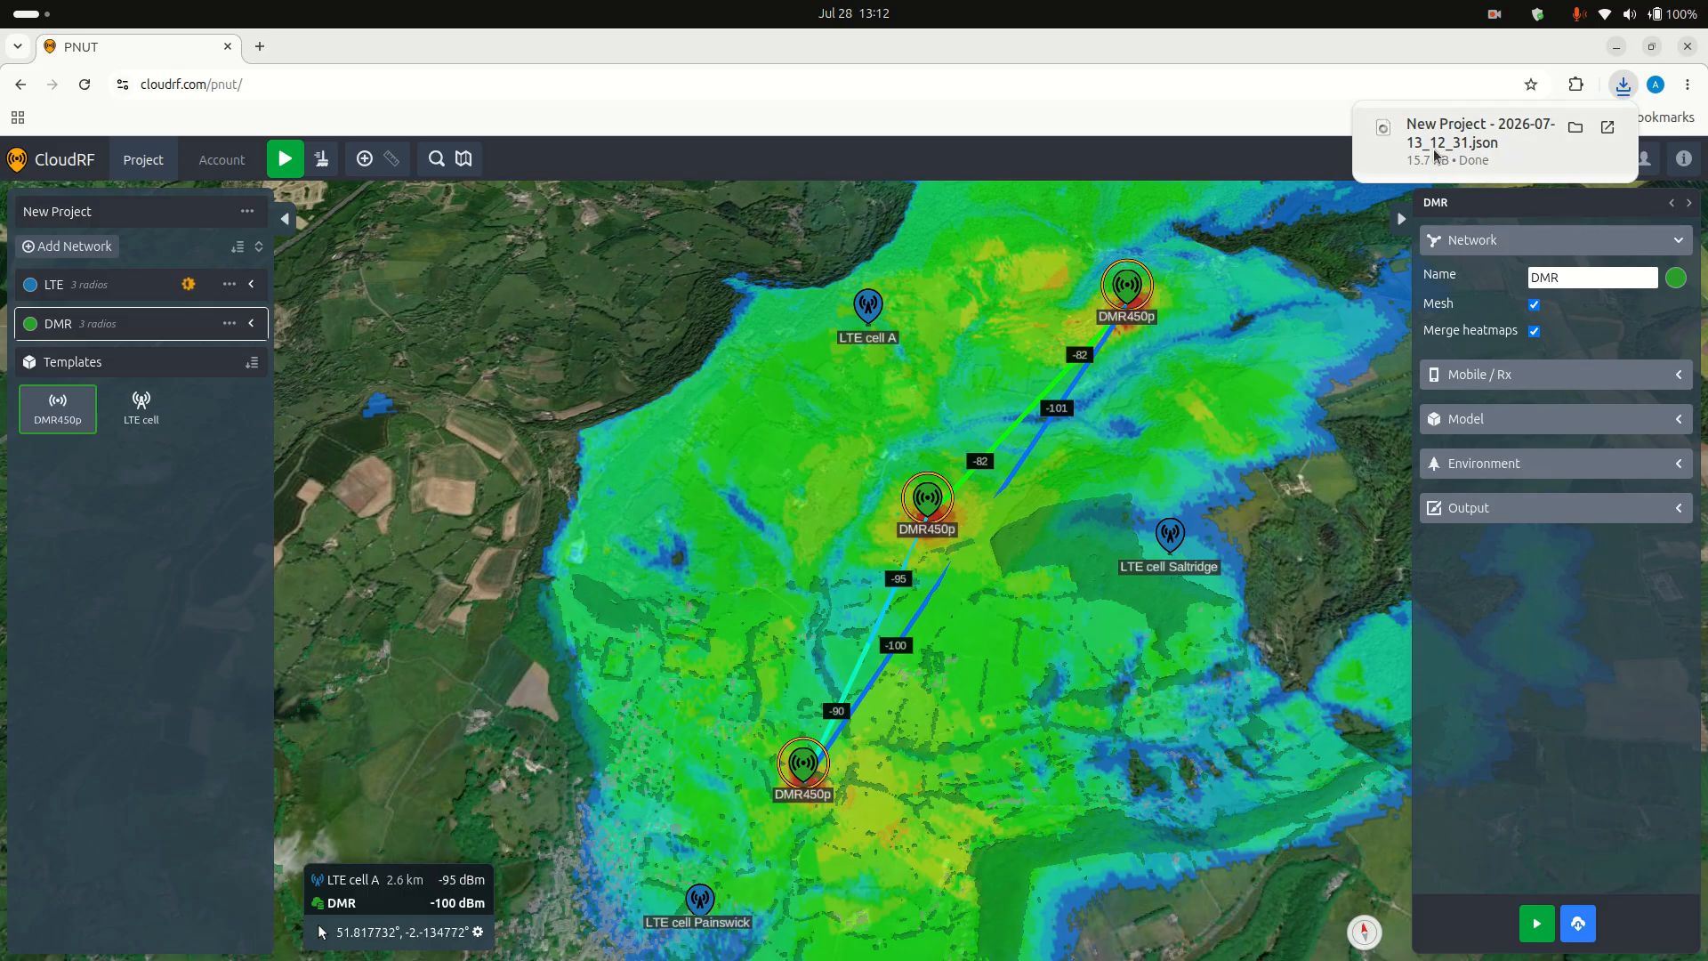
# Step: Open the exported project JSON in Firefox, examine its LTE and DMR network settings, and close the file
pyautogui.click(1459, 155)
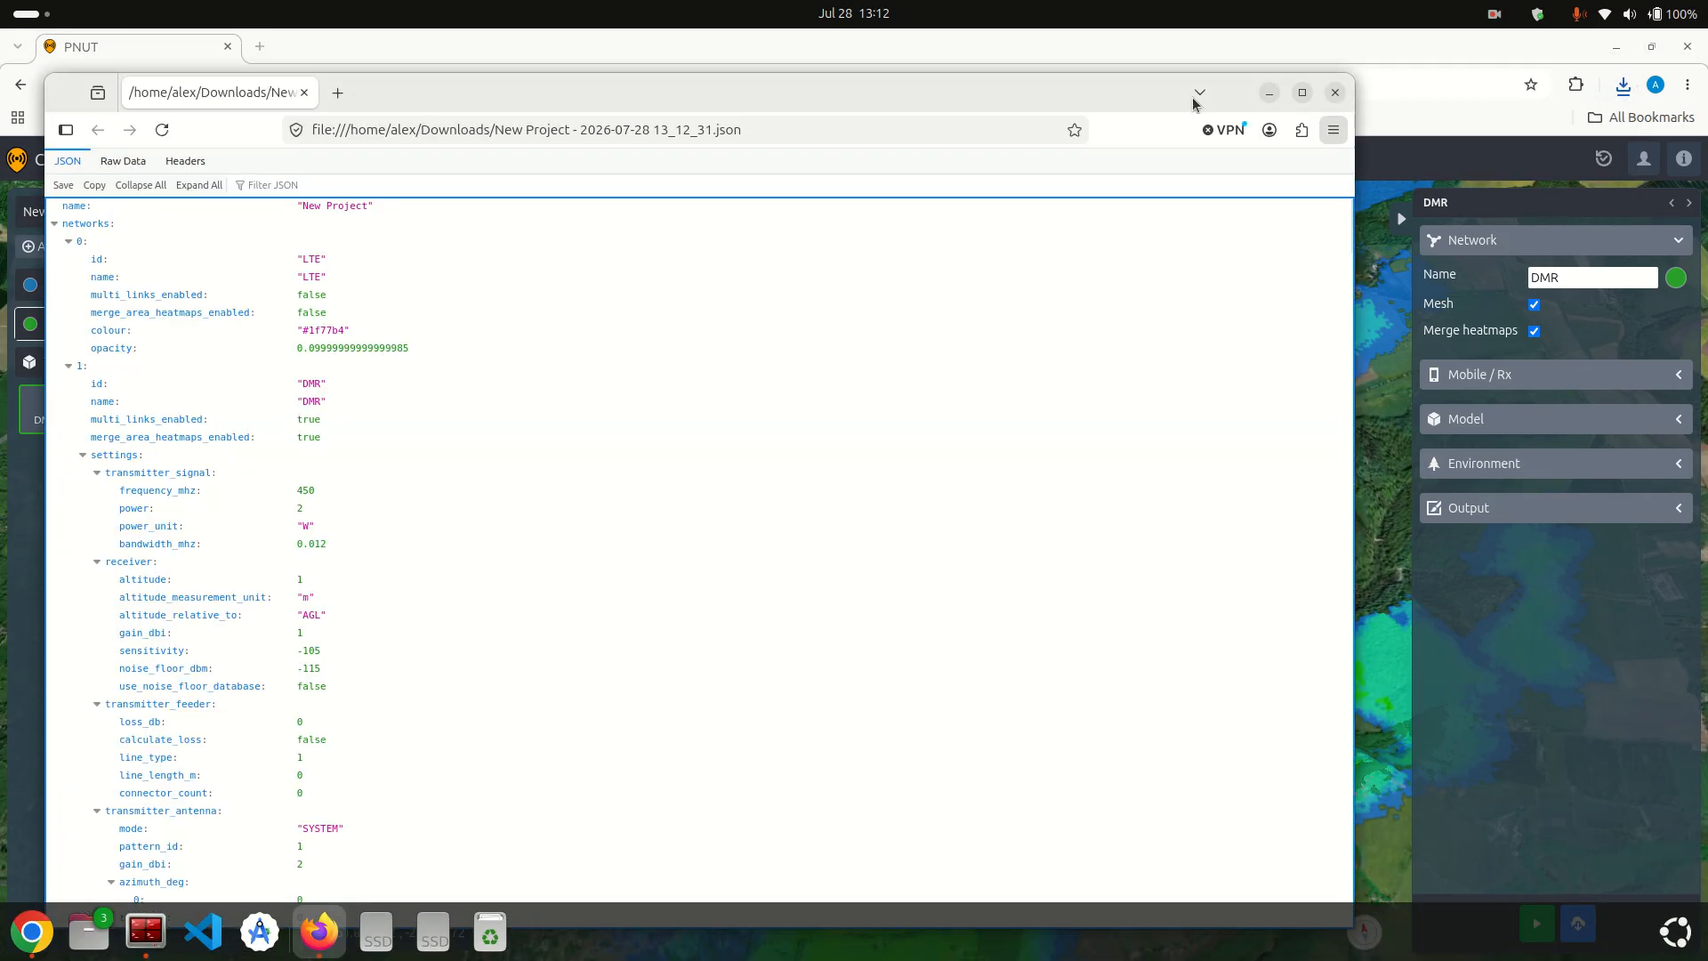
pyautogui.moveTo(1035, 81); pyautogui.dragTo(1214, 81)
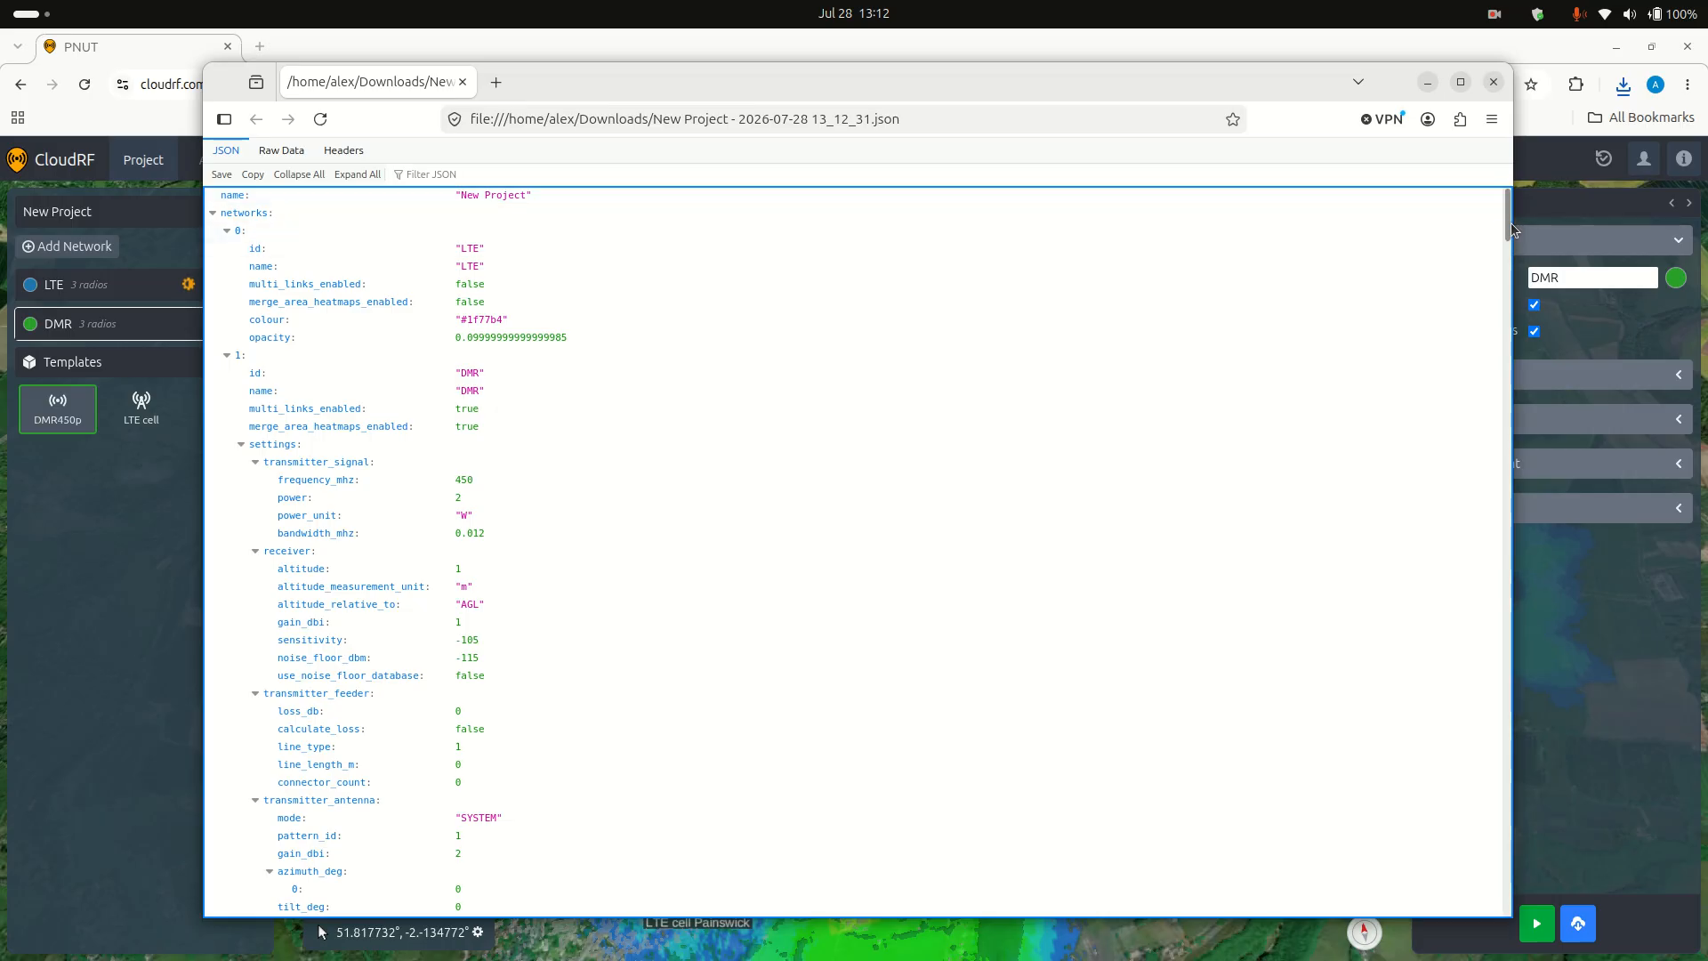
pyautogui.moveTo(1507, 223)
pyautogui.mouseDown()
pyautogui.moveTo(1506, 917)
pyautogui.moveTo(1507, 207)
pyautogui.mouseUp()
pyautogui.click(1494, 81)
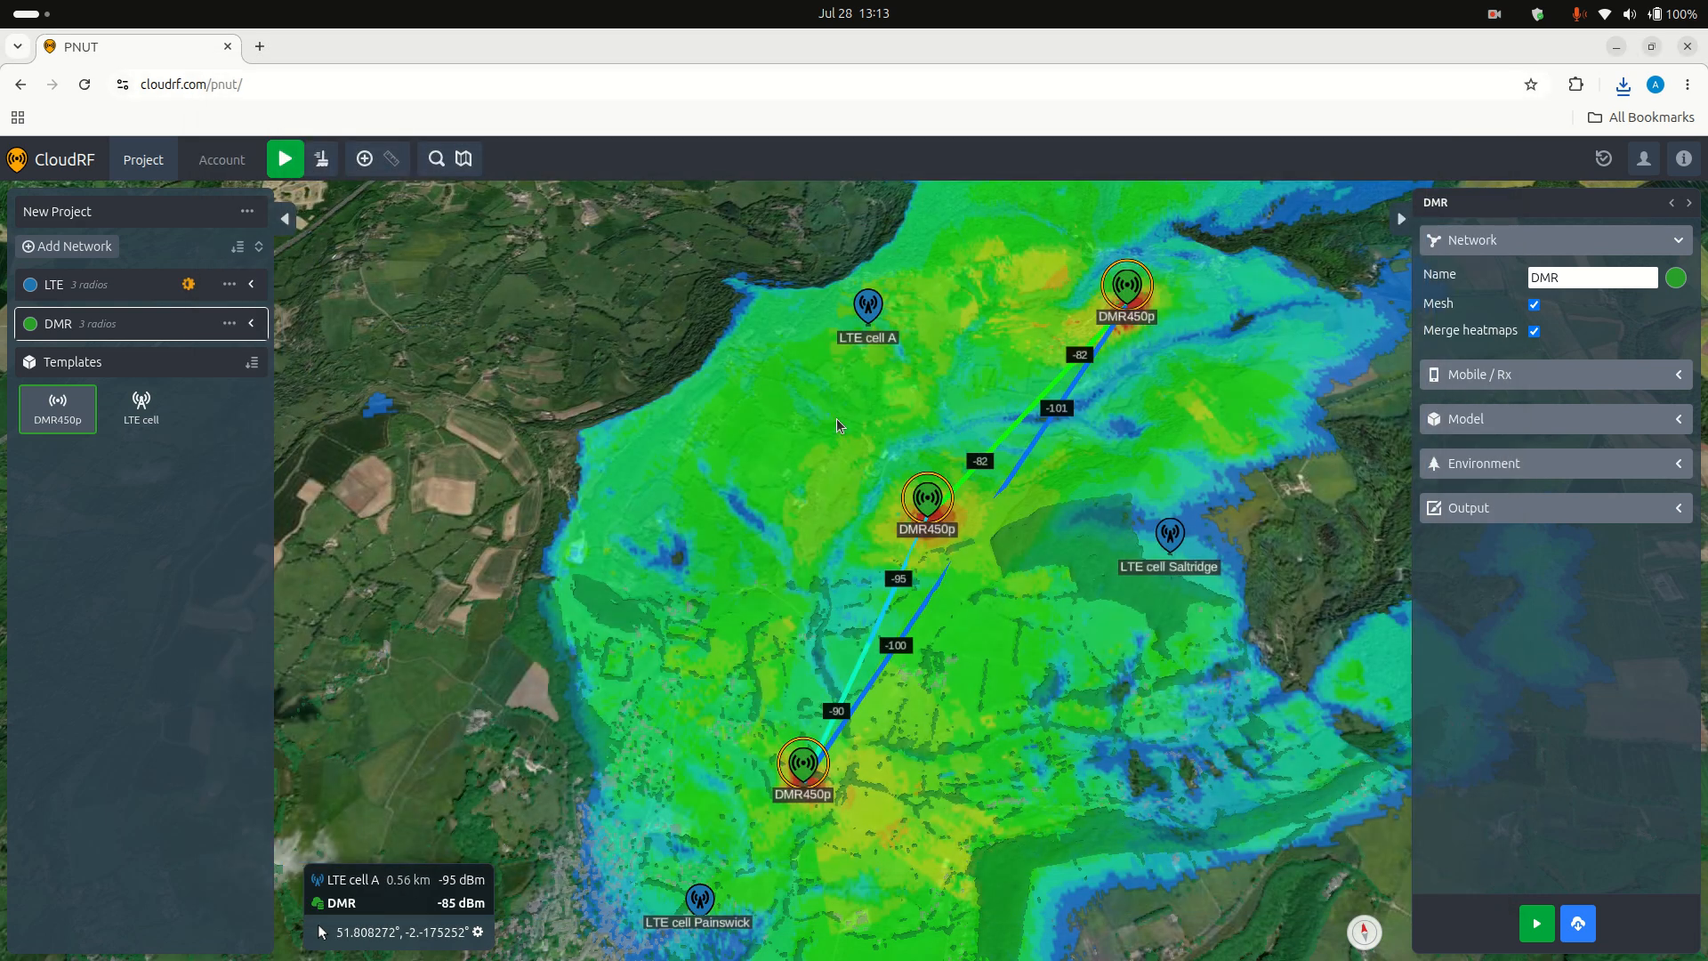